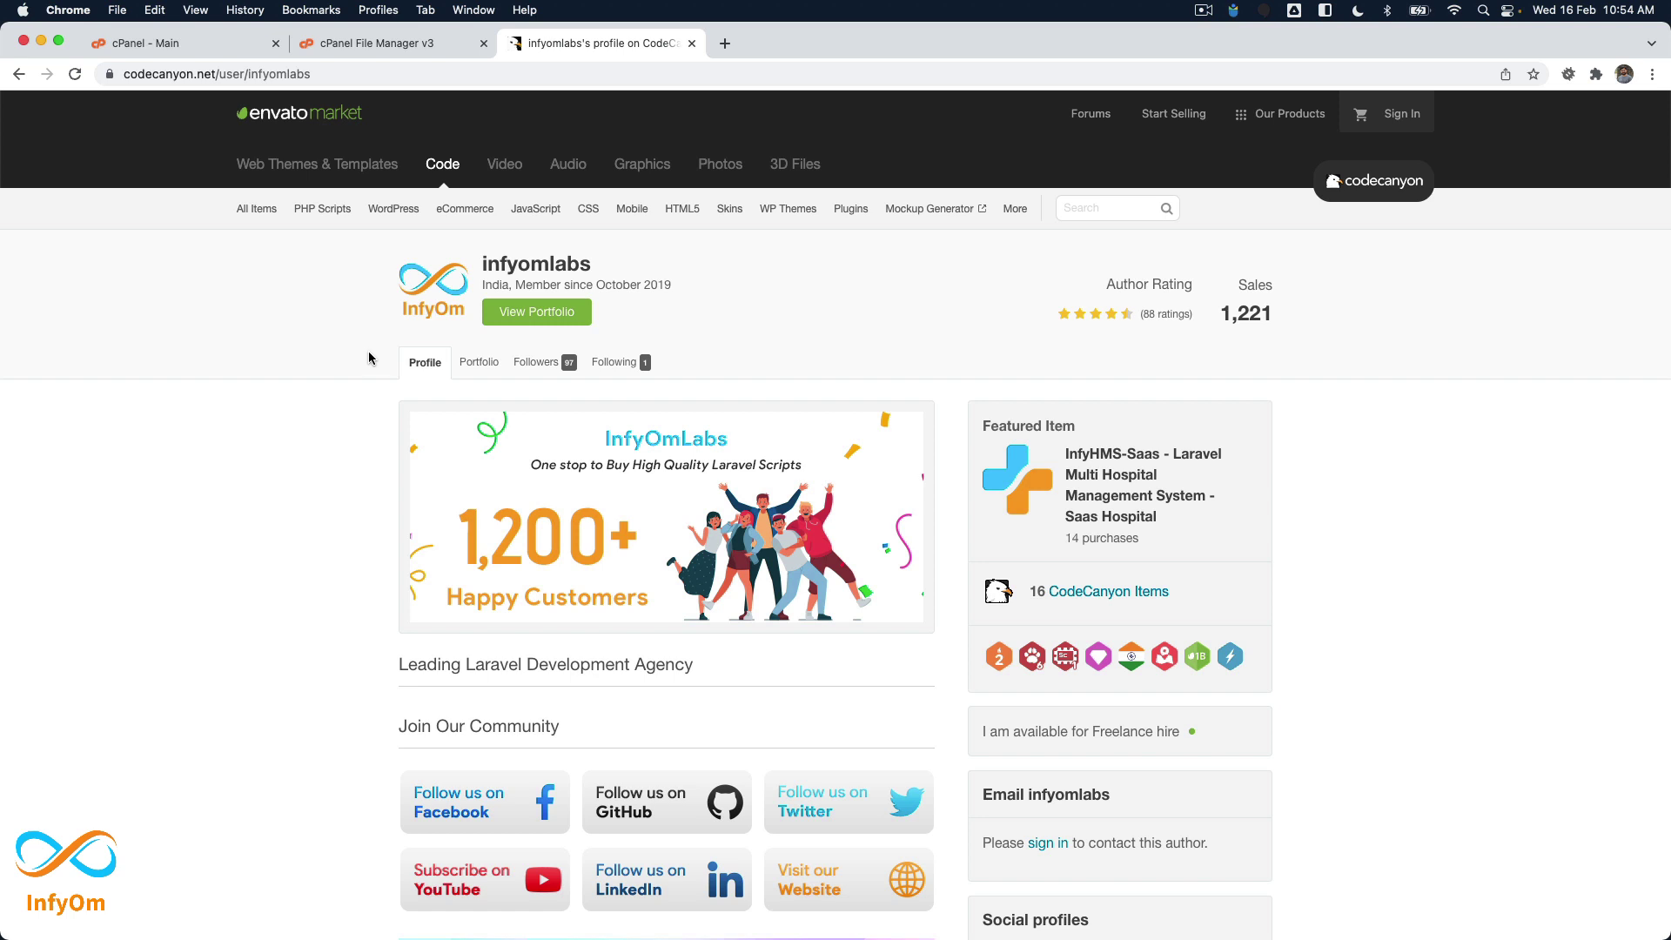
Browse the infyomlabs CodeCanyon portfolio items, then return to the cPanel File Manager tab
left_click(479, 362)
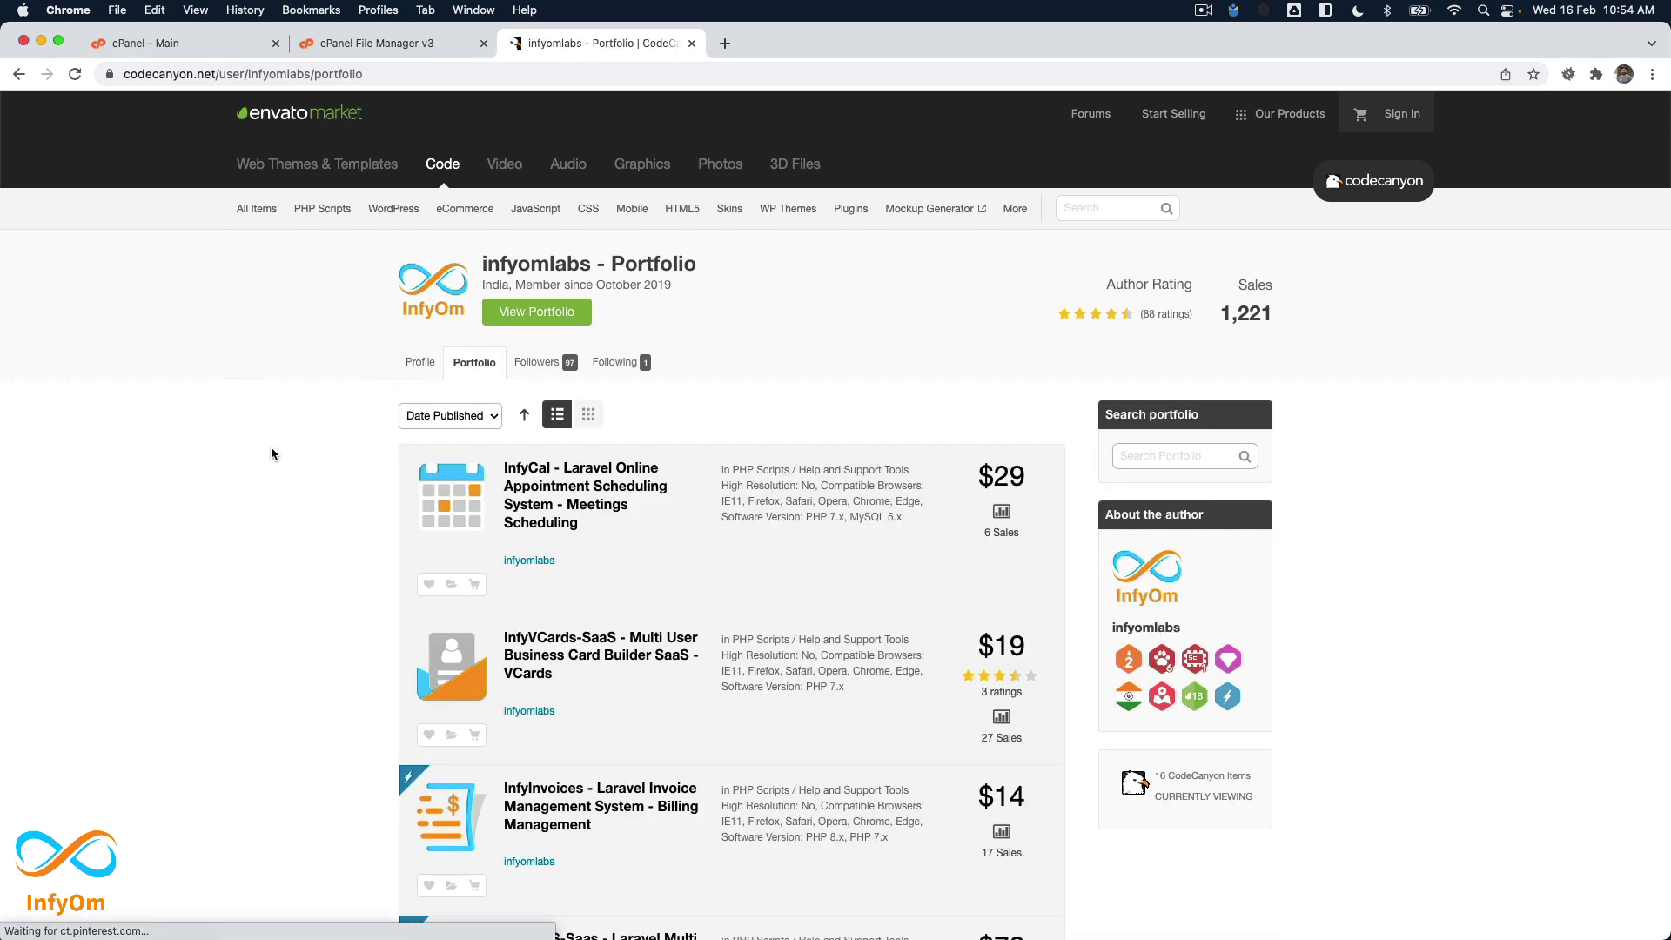
scroll(270, 447, "down", 4)
scroll(271, 454, "down", 15)
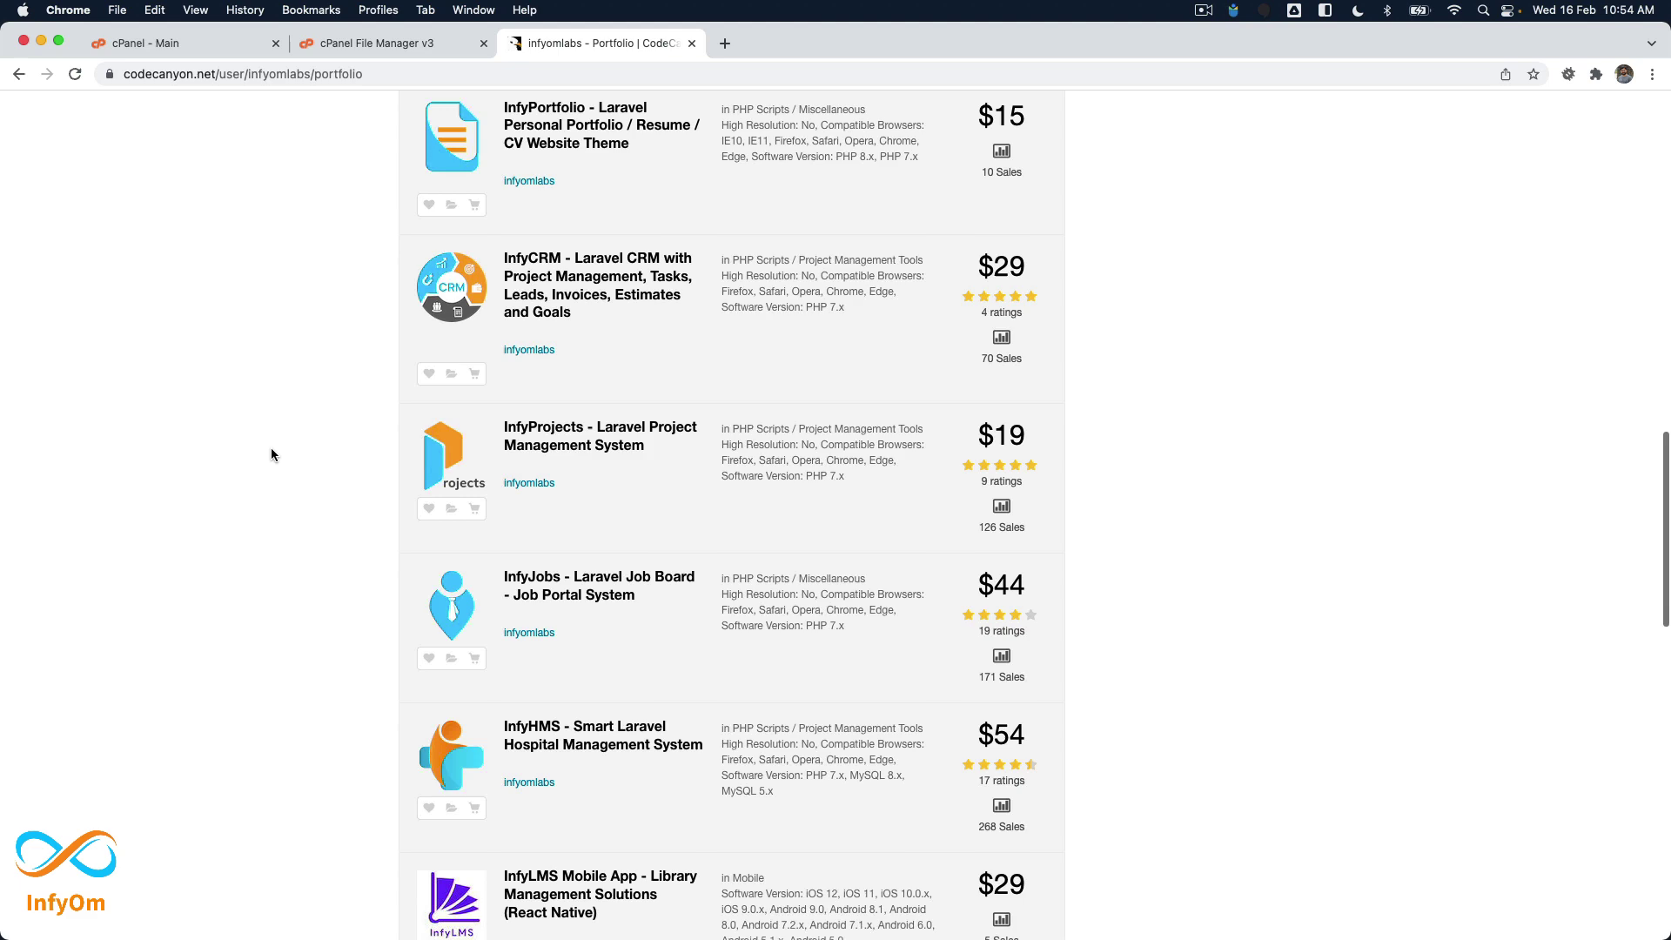
scroll(270, 454, "up", 7)
scroll(270, 447, "up", 12)
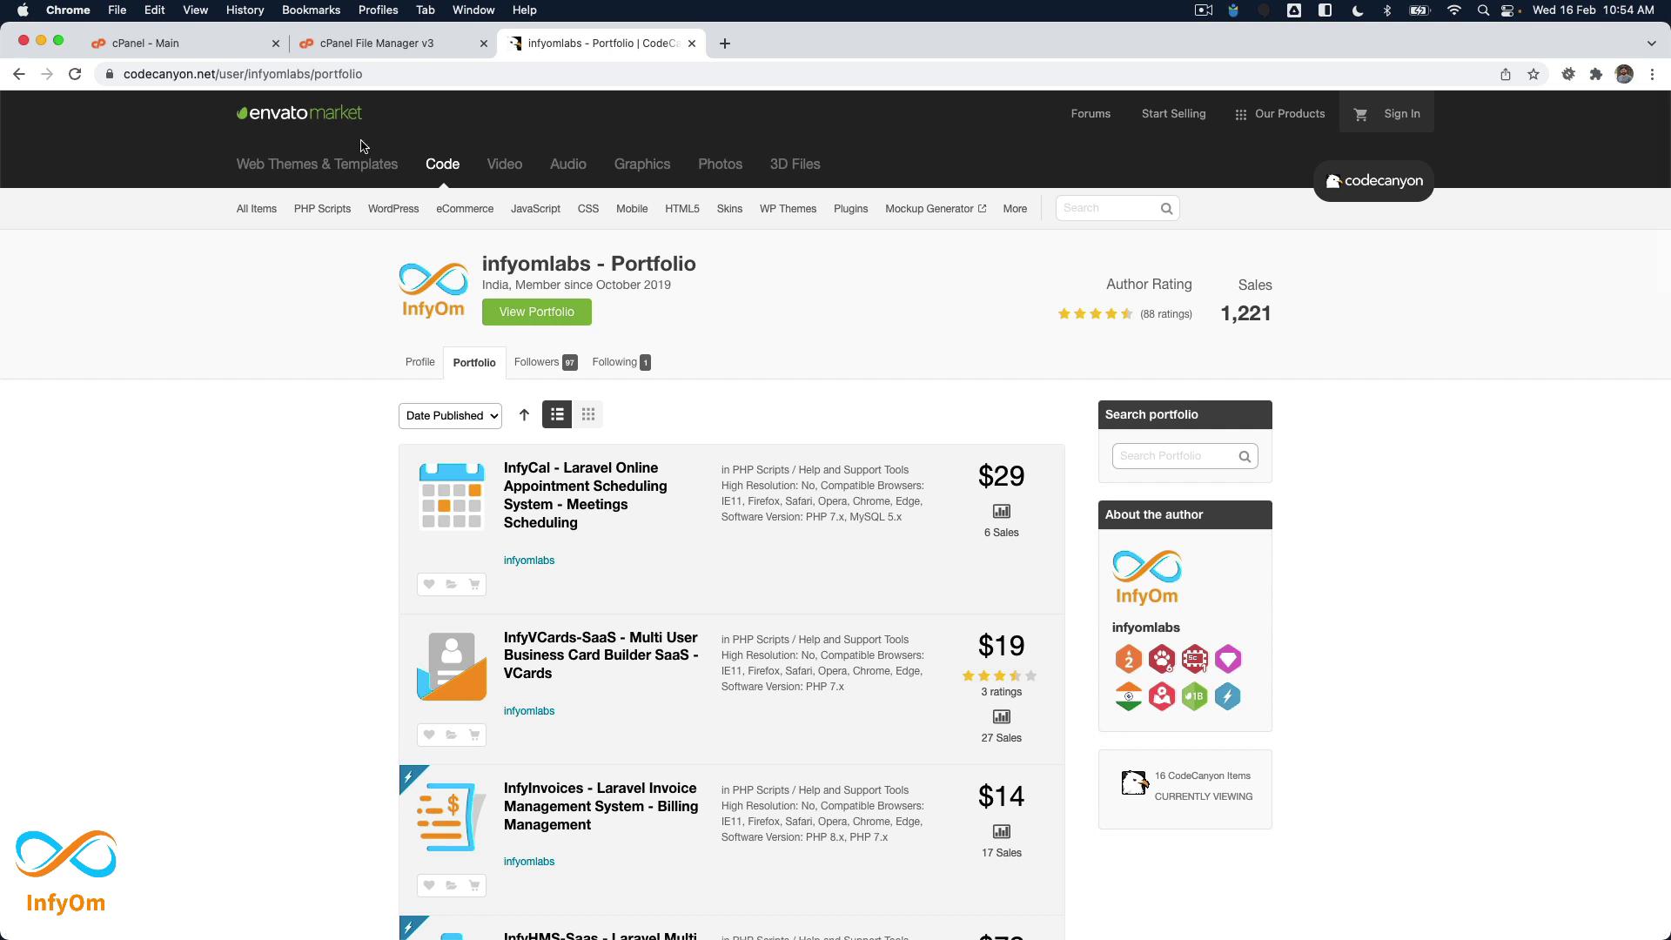
left_click(378, 45)
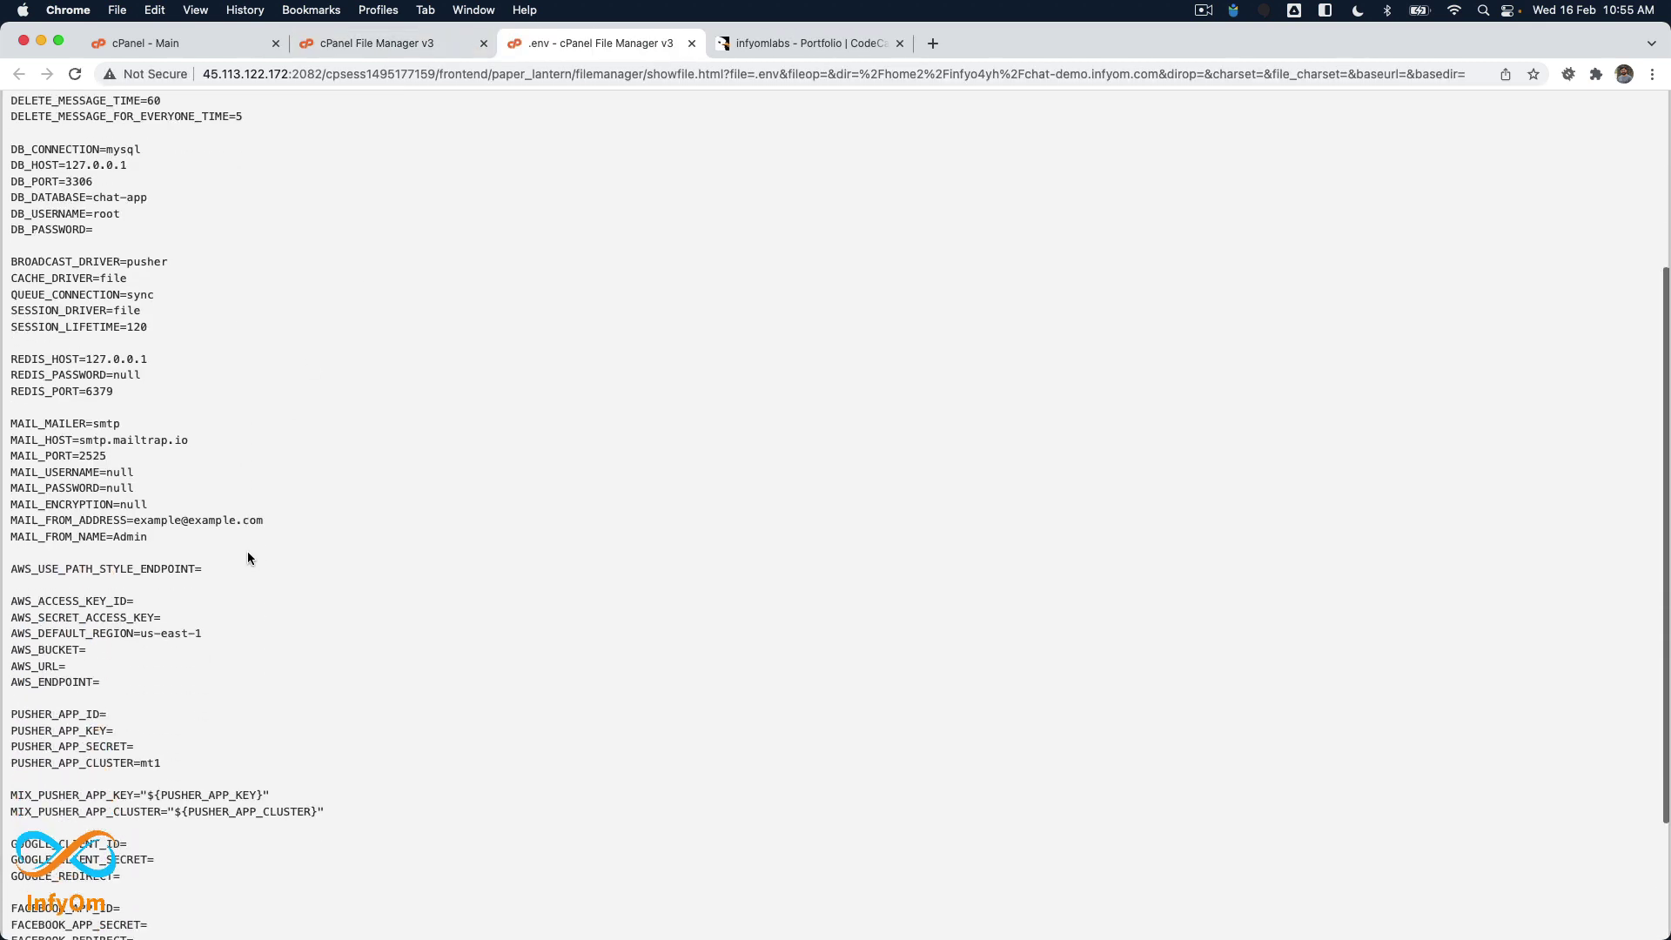
Inspect the .env MAIL_ lines, highlighting the mailtrap value in MAIL_HOST
left_click_drag(165, 540, 10, 424)
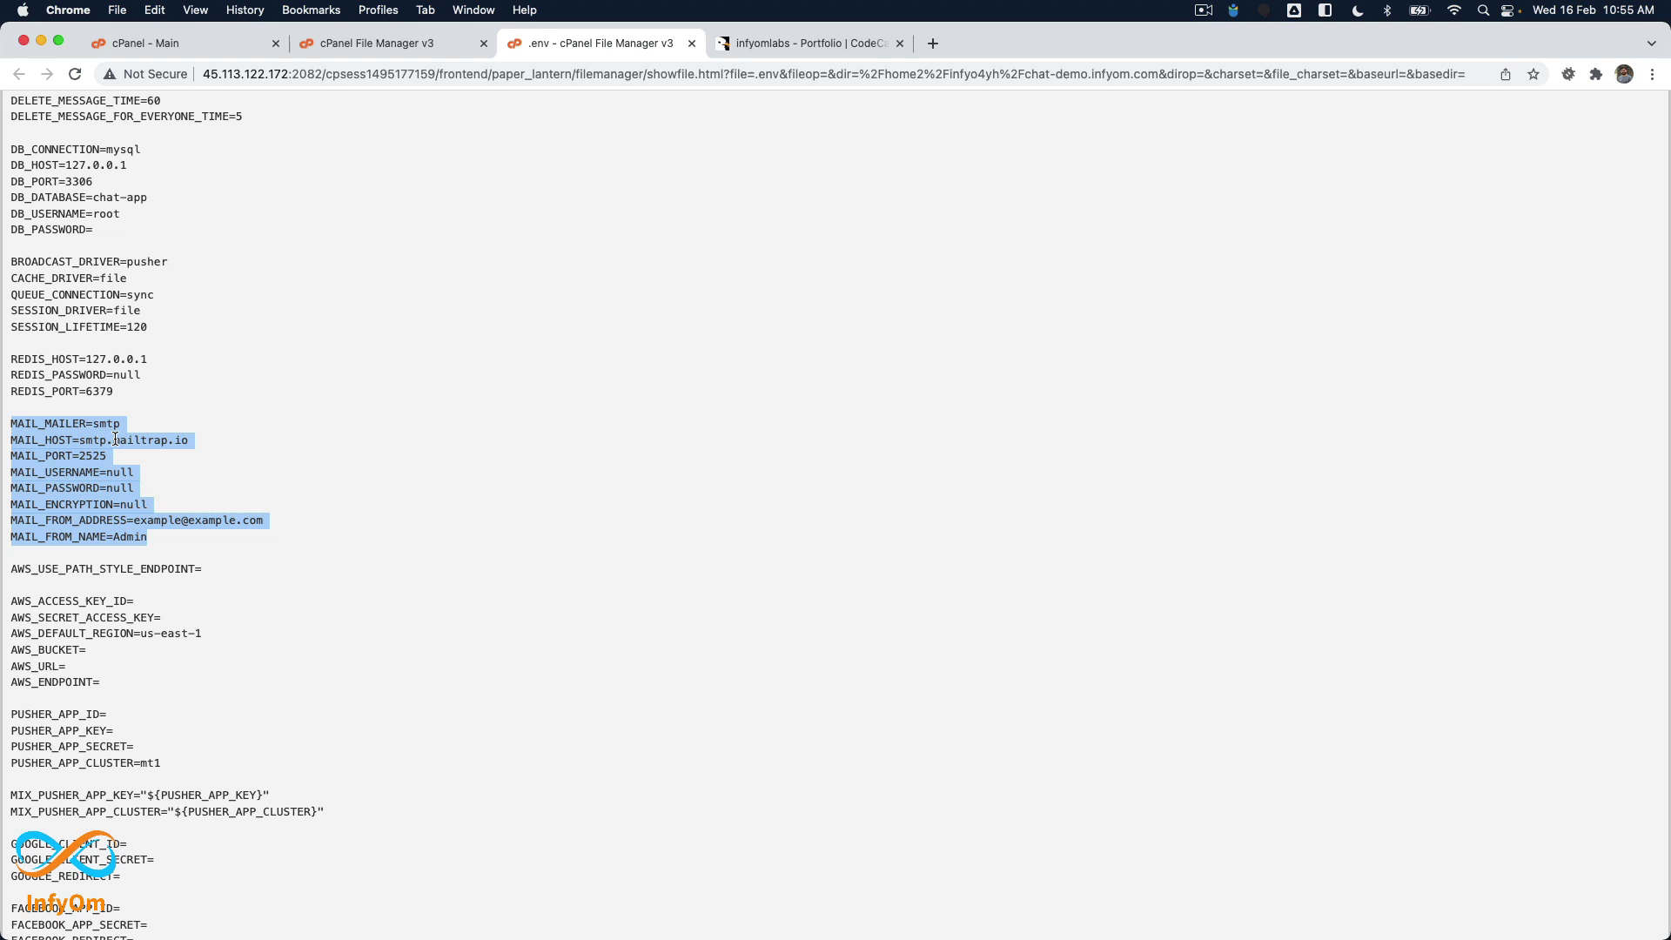
left_click(139, 473)
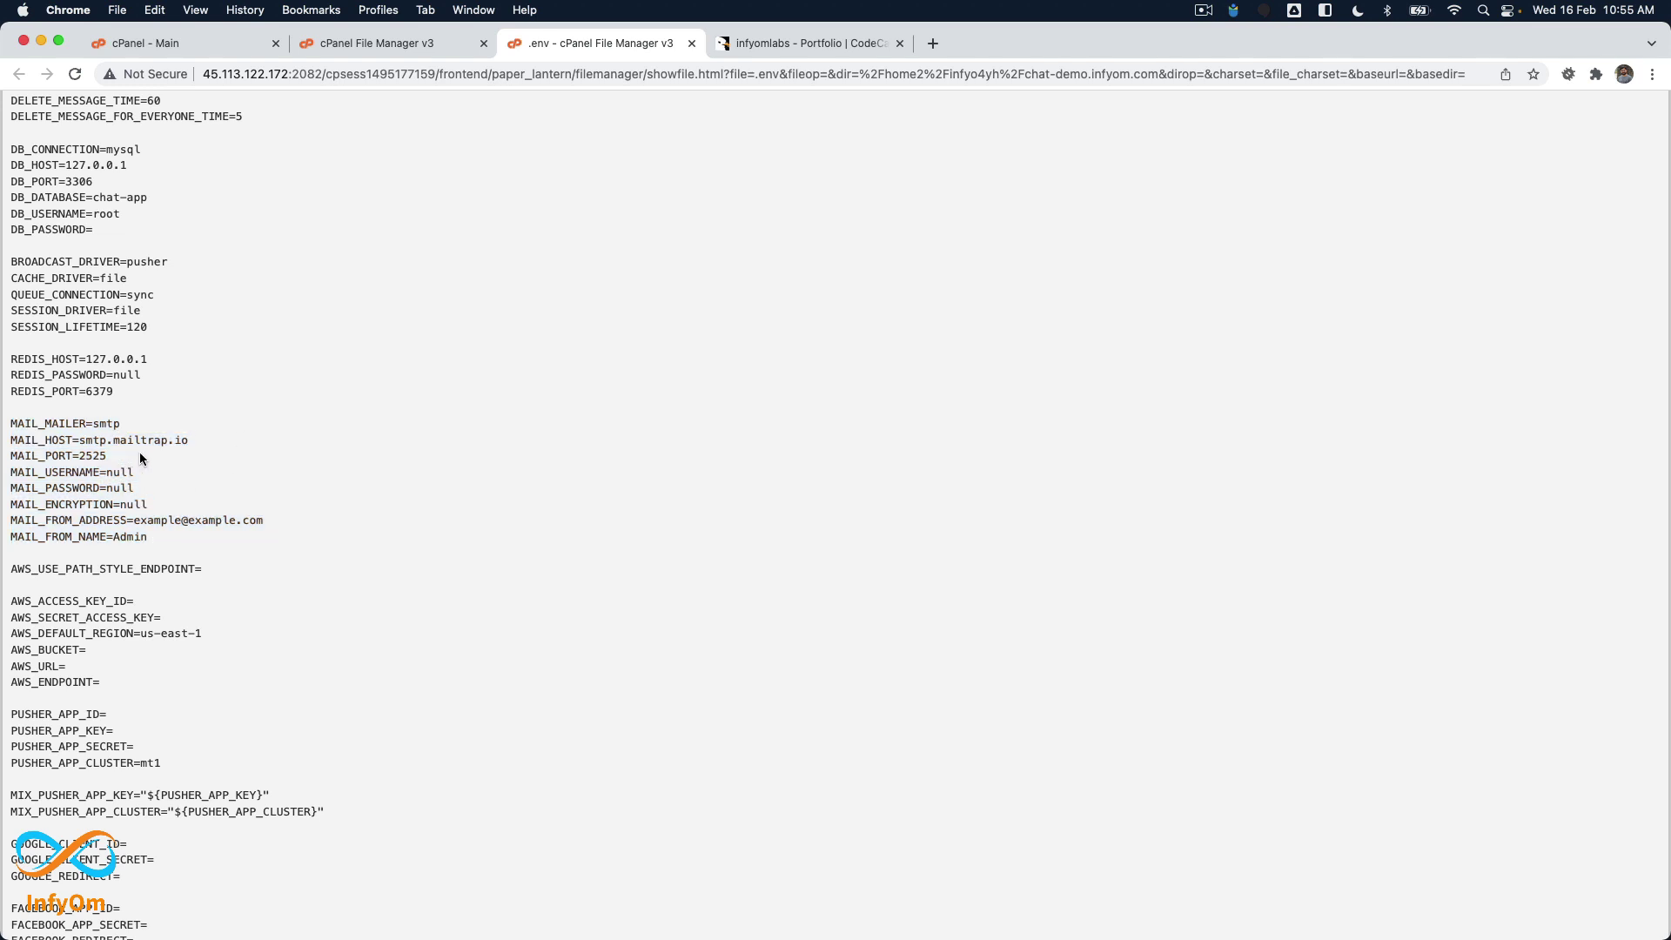
double_click(139, 441)
double_click(191, 440)
left_click(202, 458)
Start a new cPanel email account with the username chat-demo
left_click(175, 45)
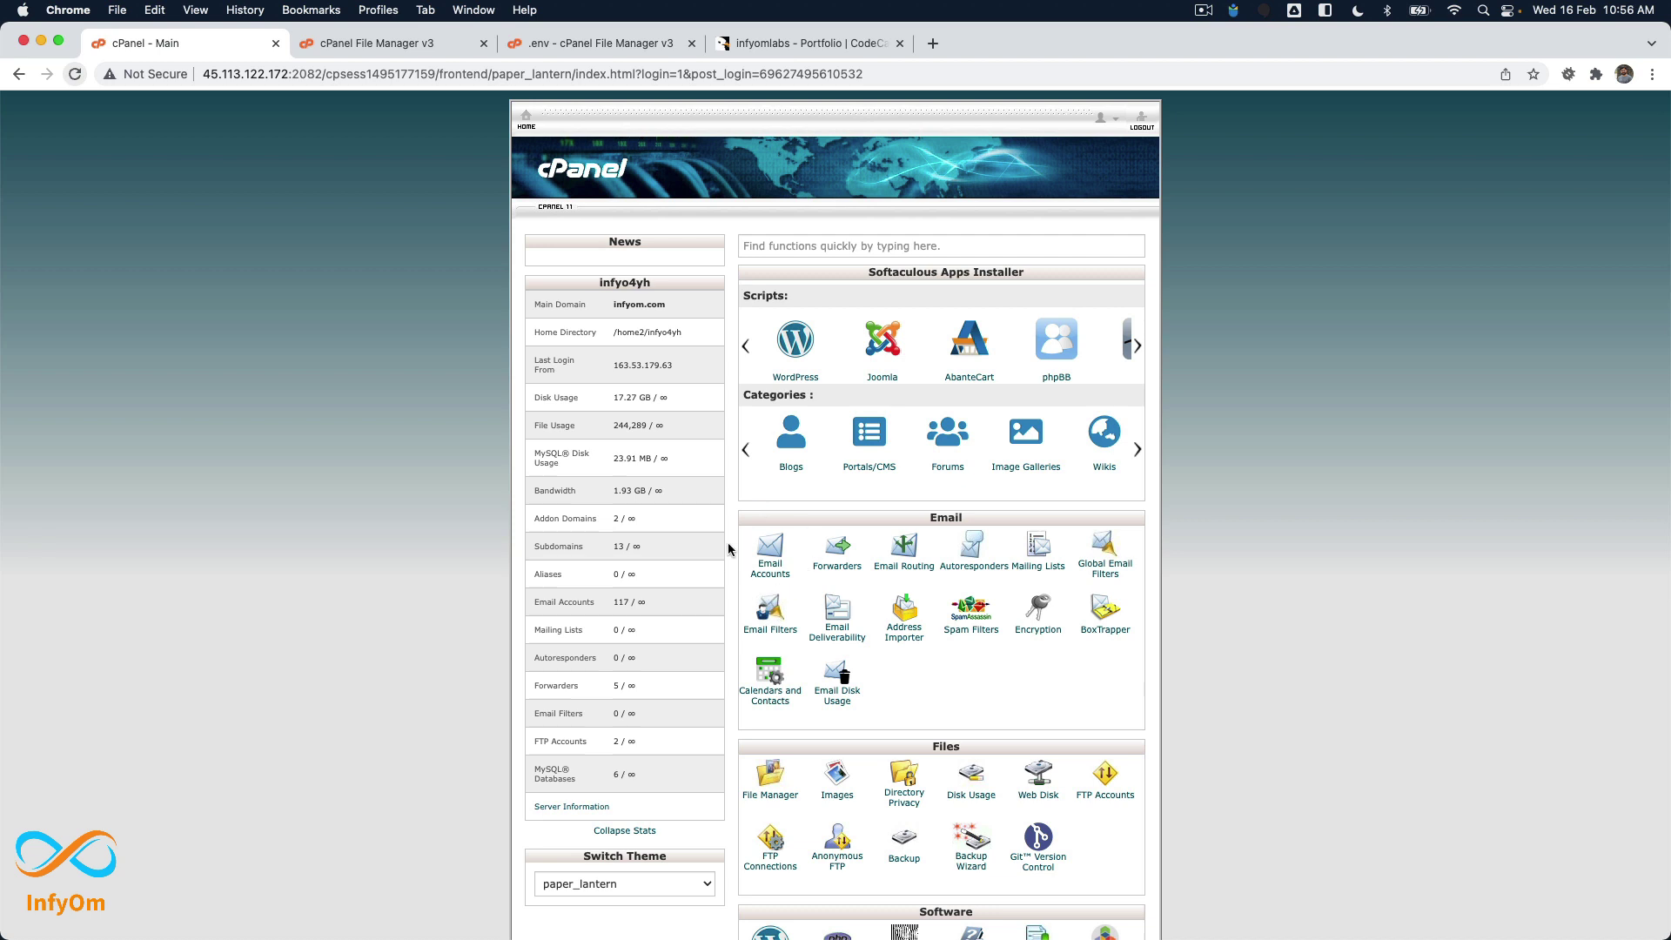
left_click(770, 566)
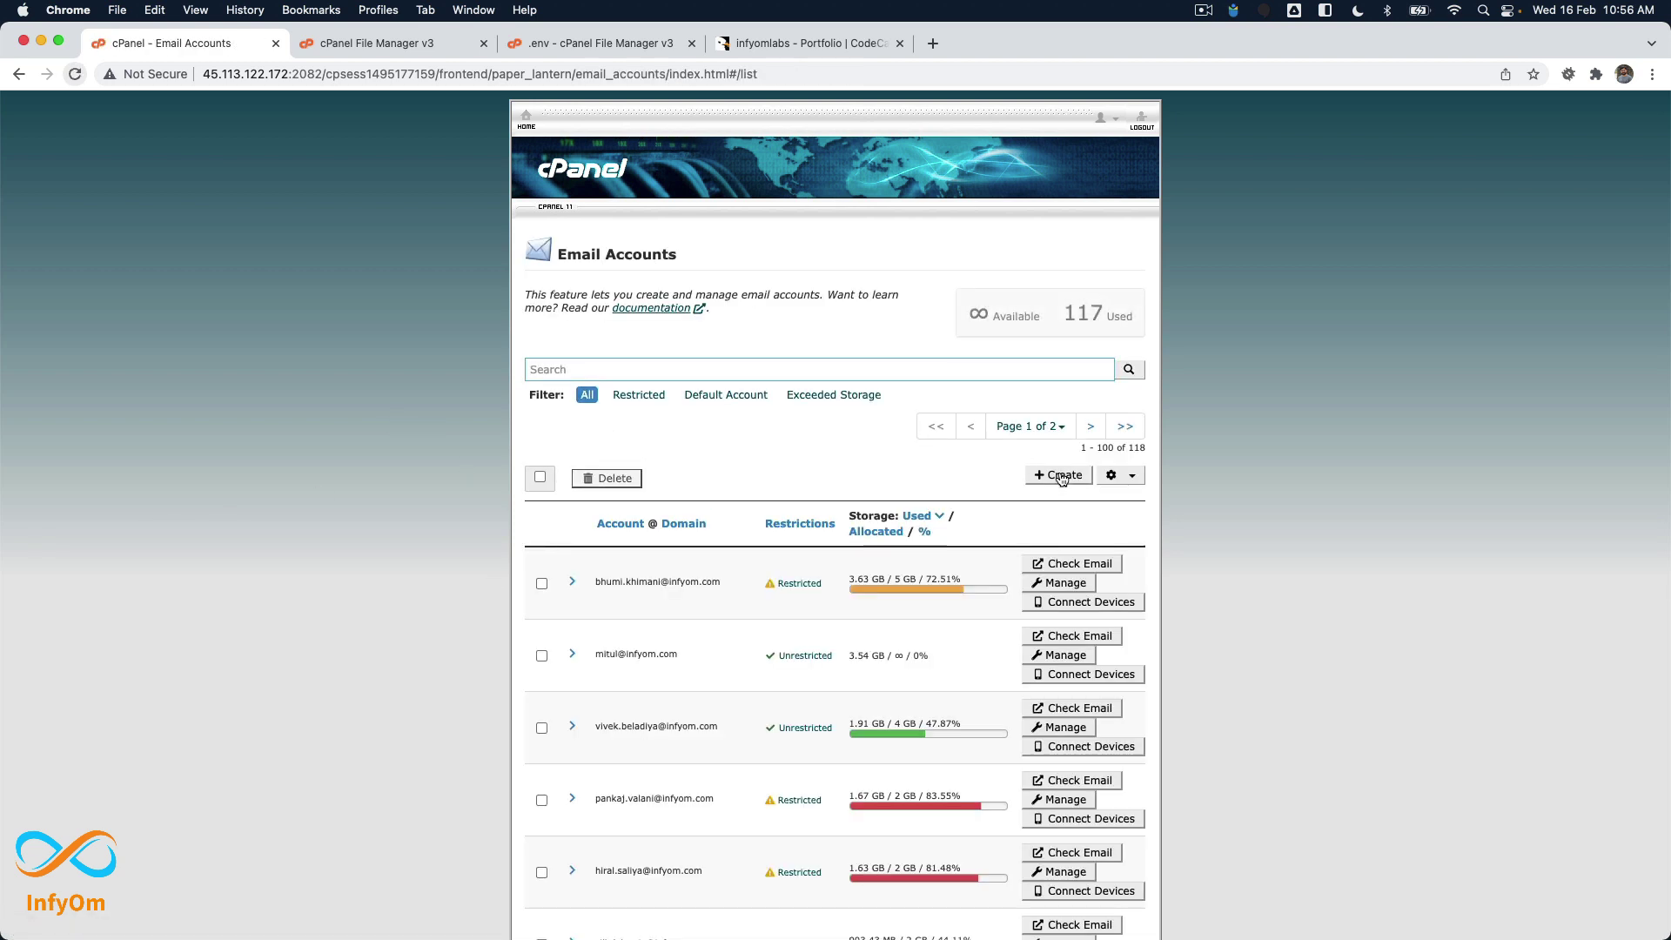
left_click(1057, 477)
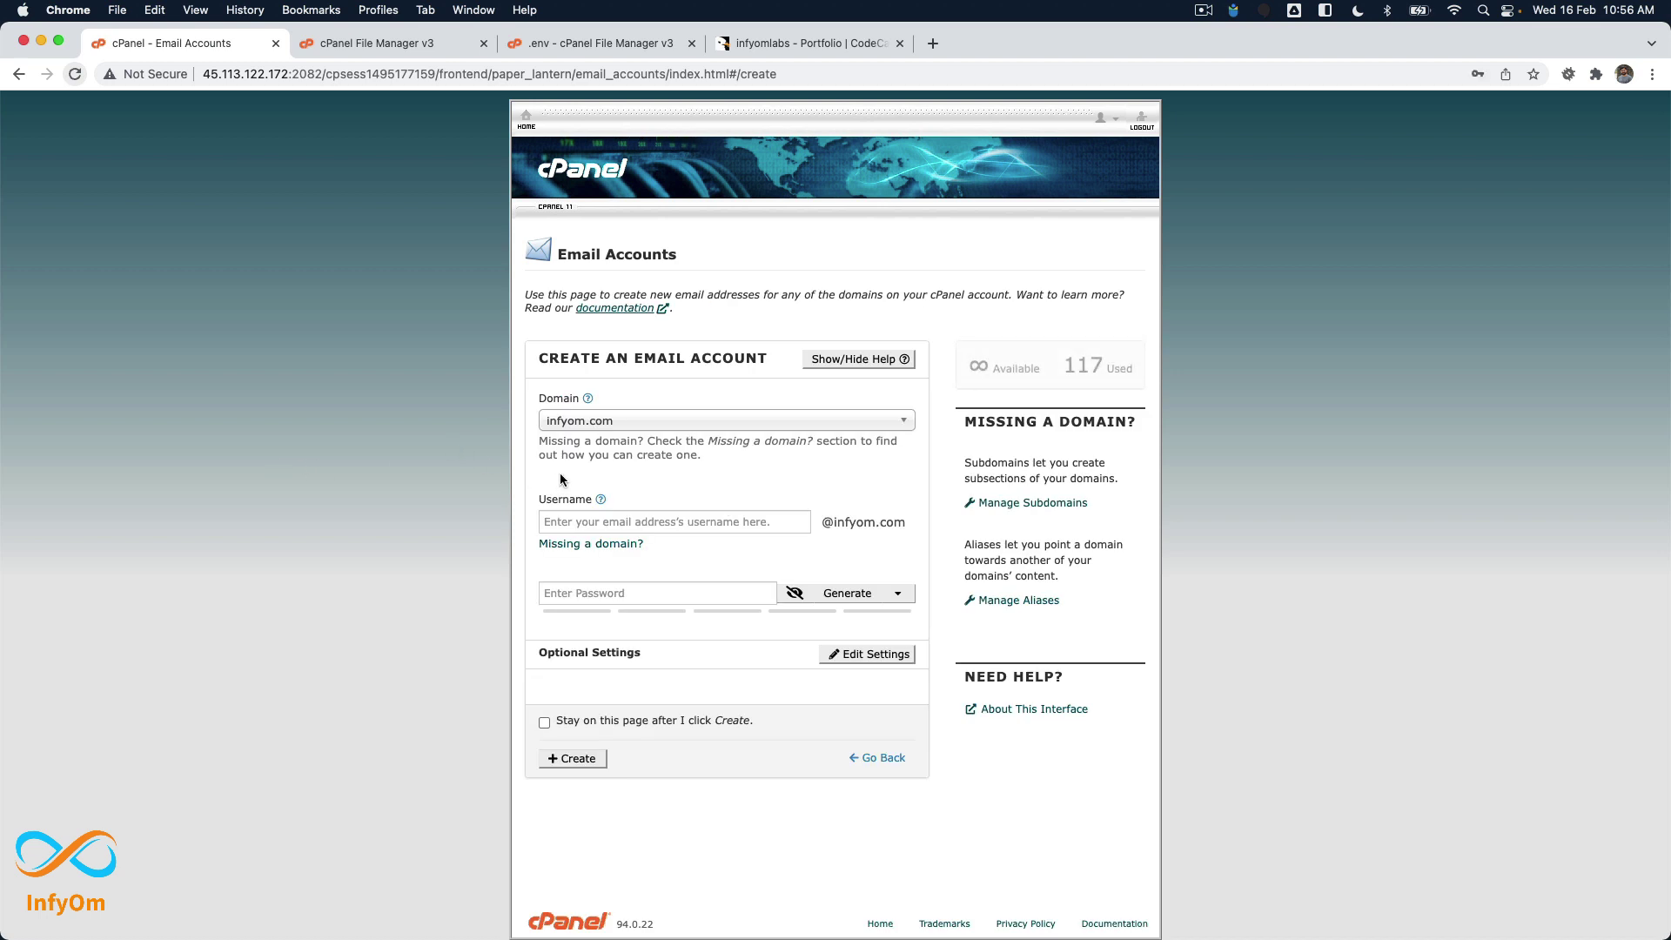
scroll(428, 475, "down", 3)
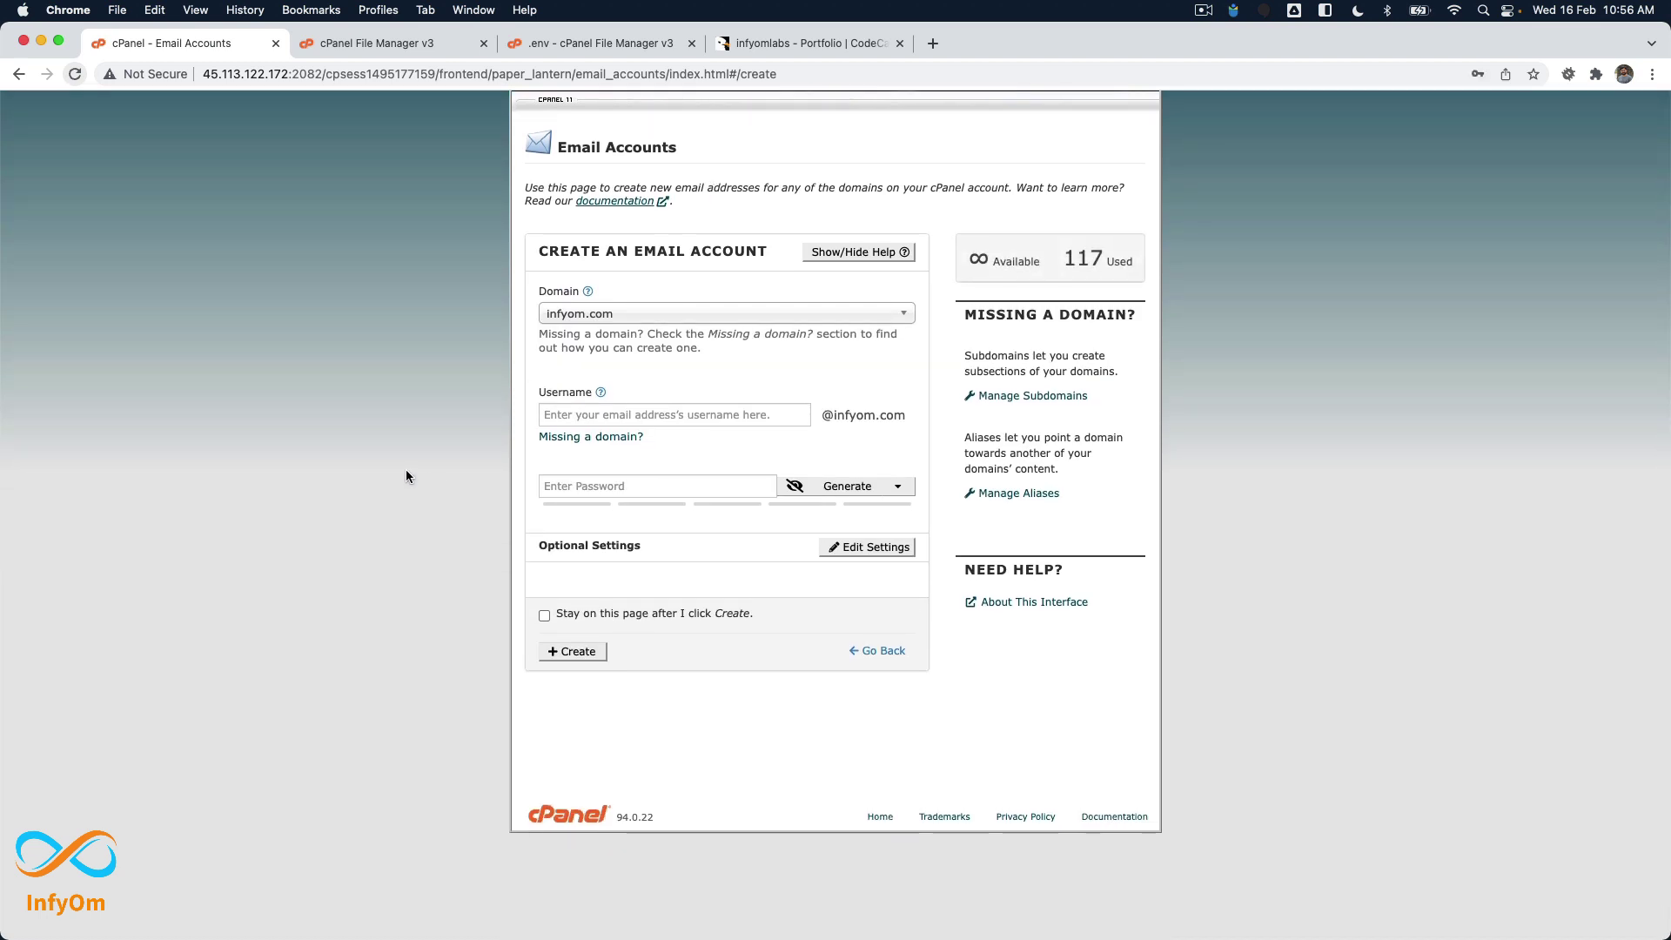
left_click(668, 424)
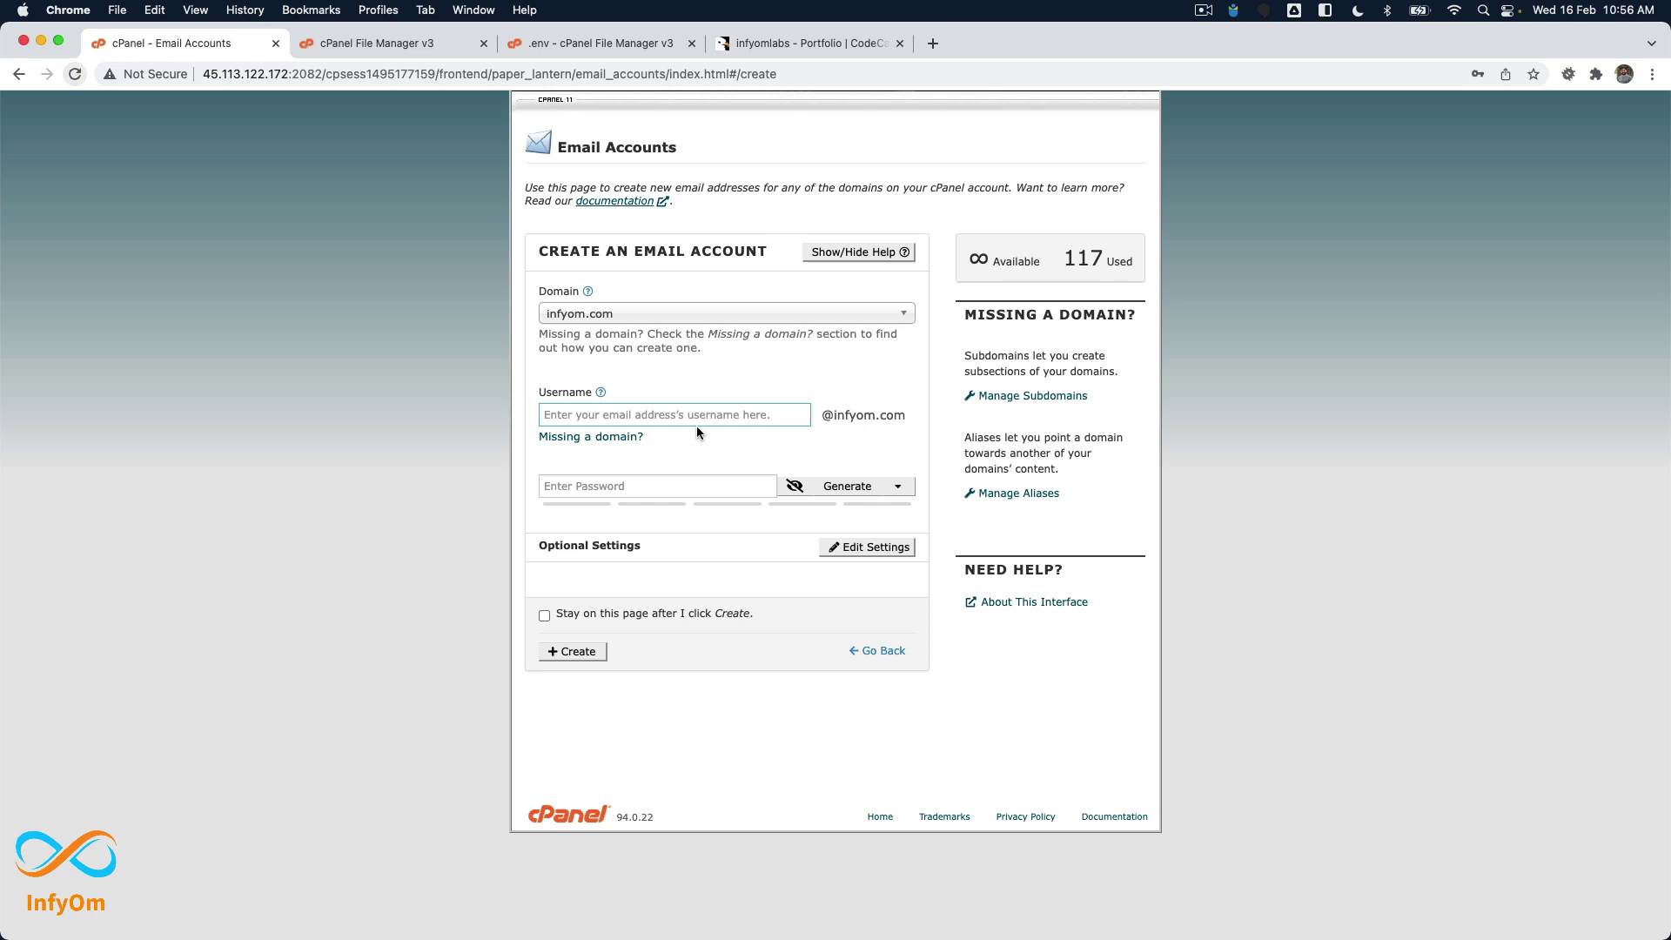
type("chat-demo")
Generate a strong random password for the account and copy it to the clipboard
left_click(843, 490)
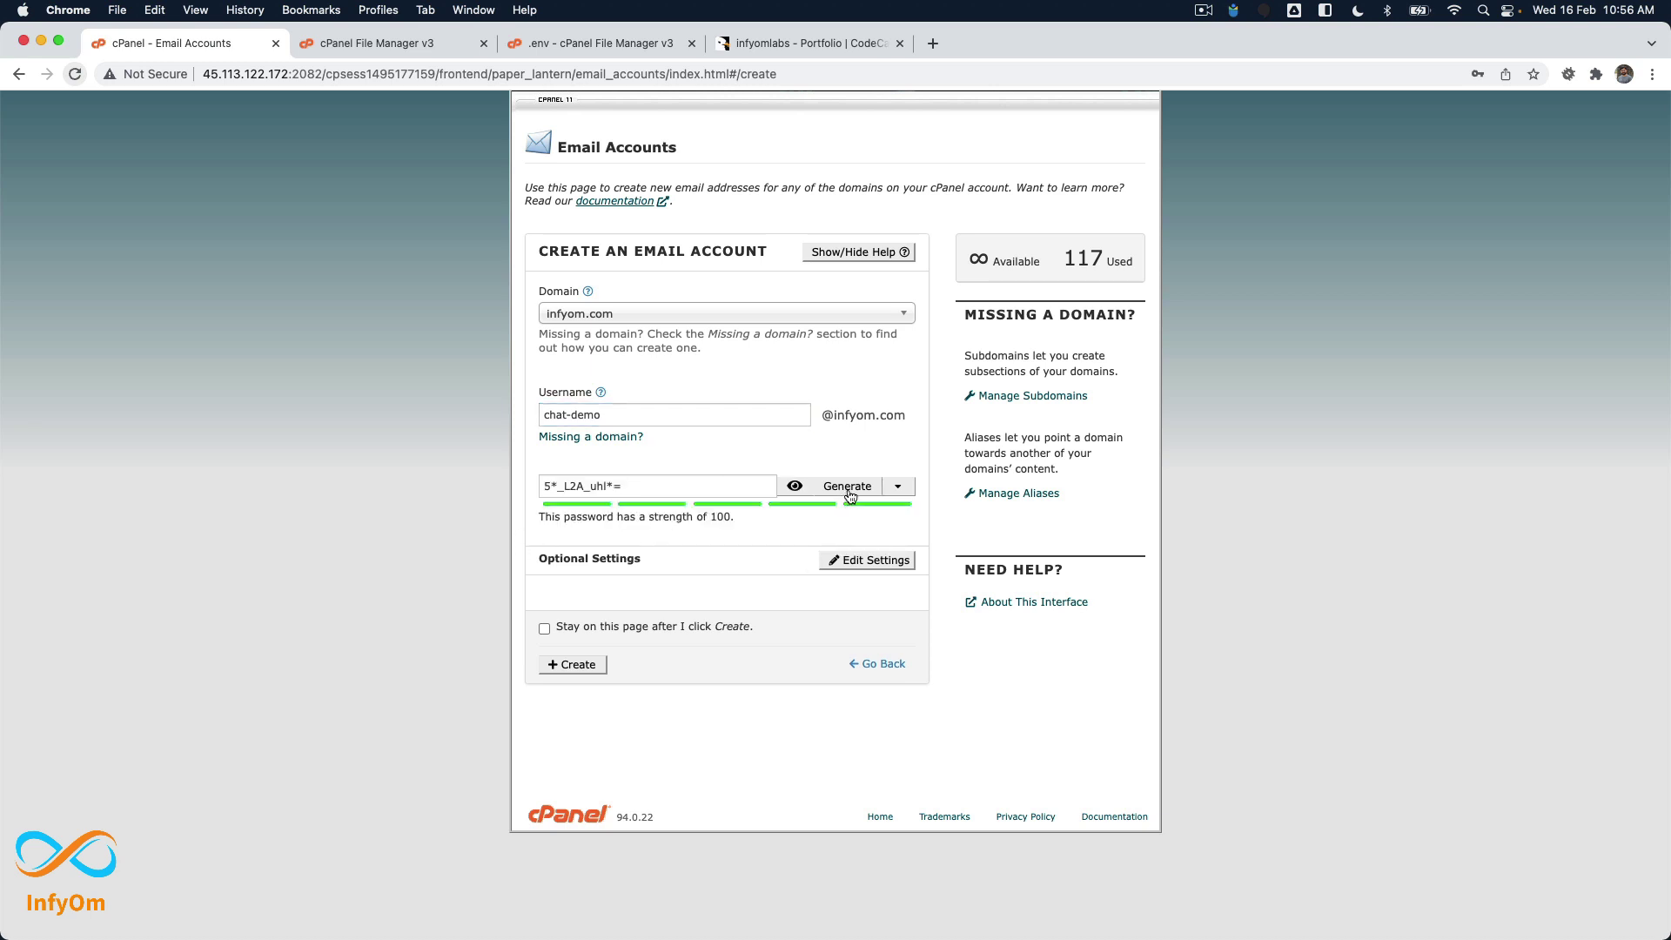
left_click(818, 489)
left_click(821, 489)
left_click(824, 490)
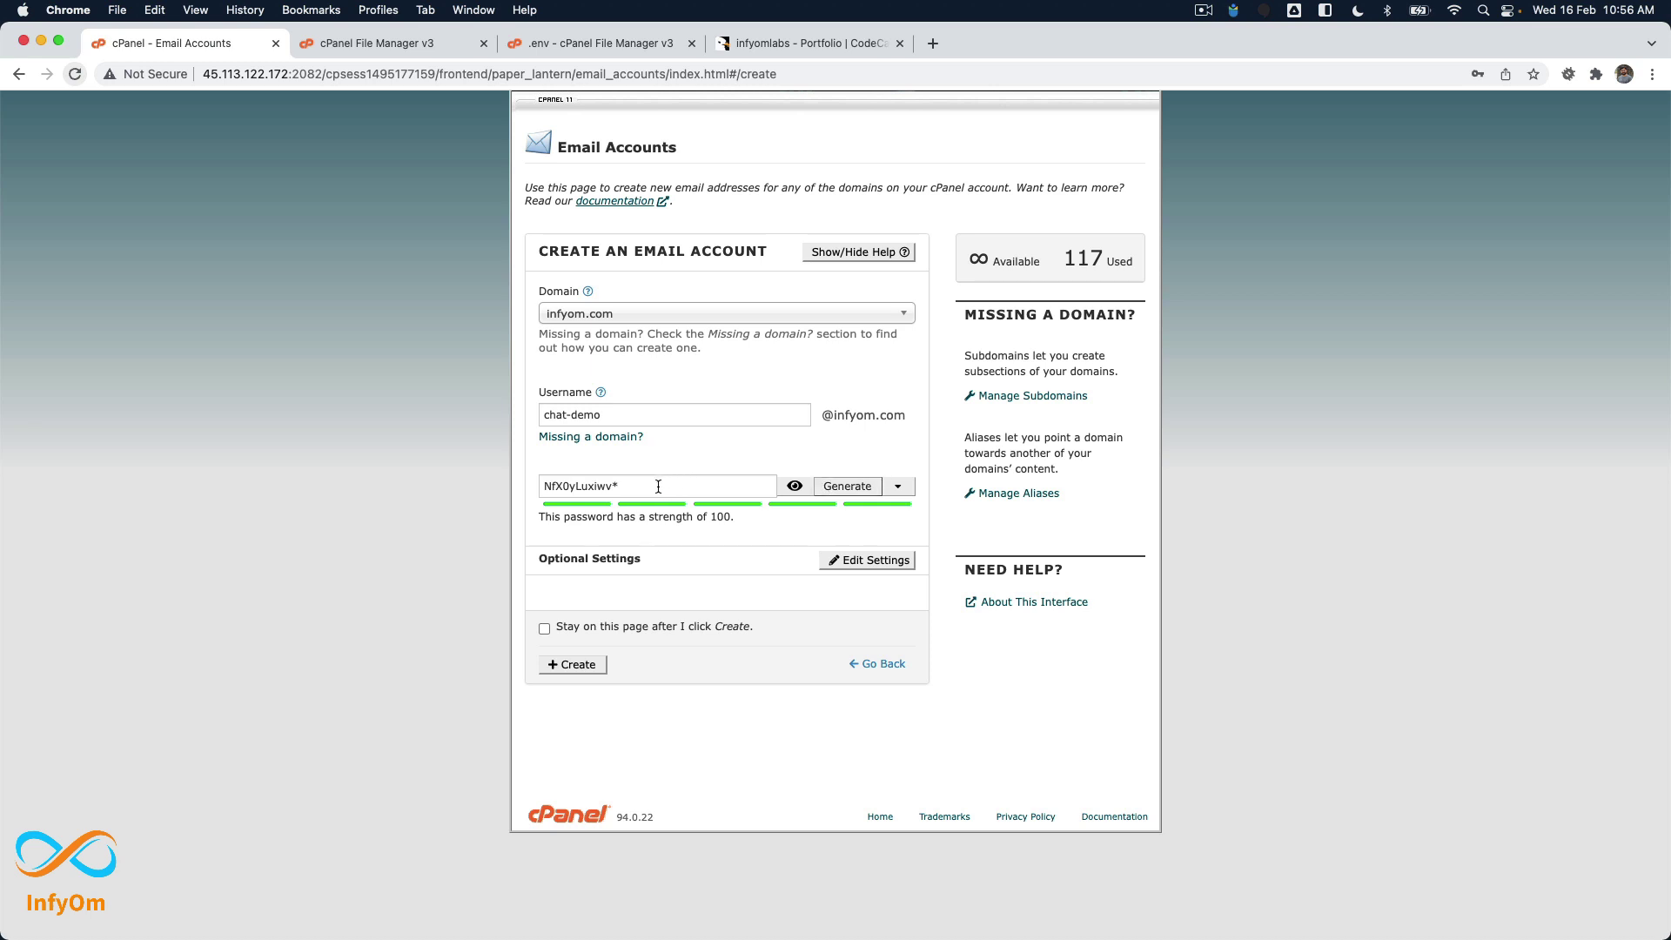
left_click(855, 493)
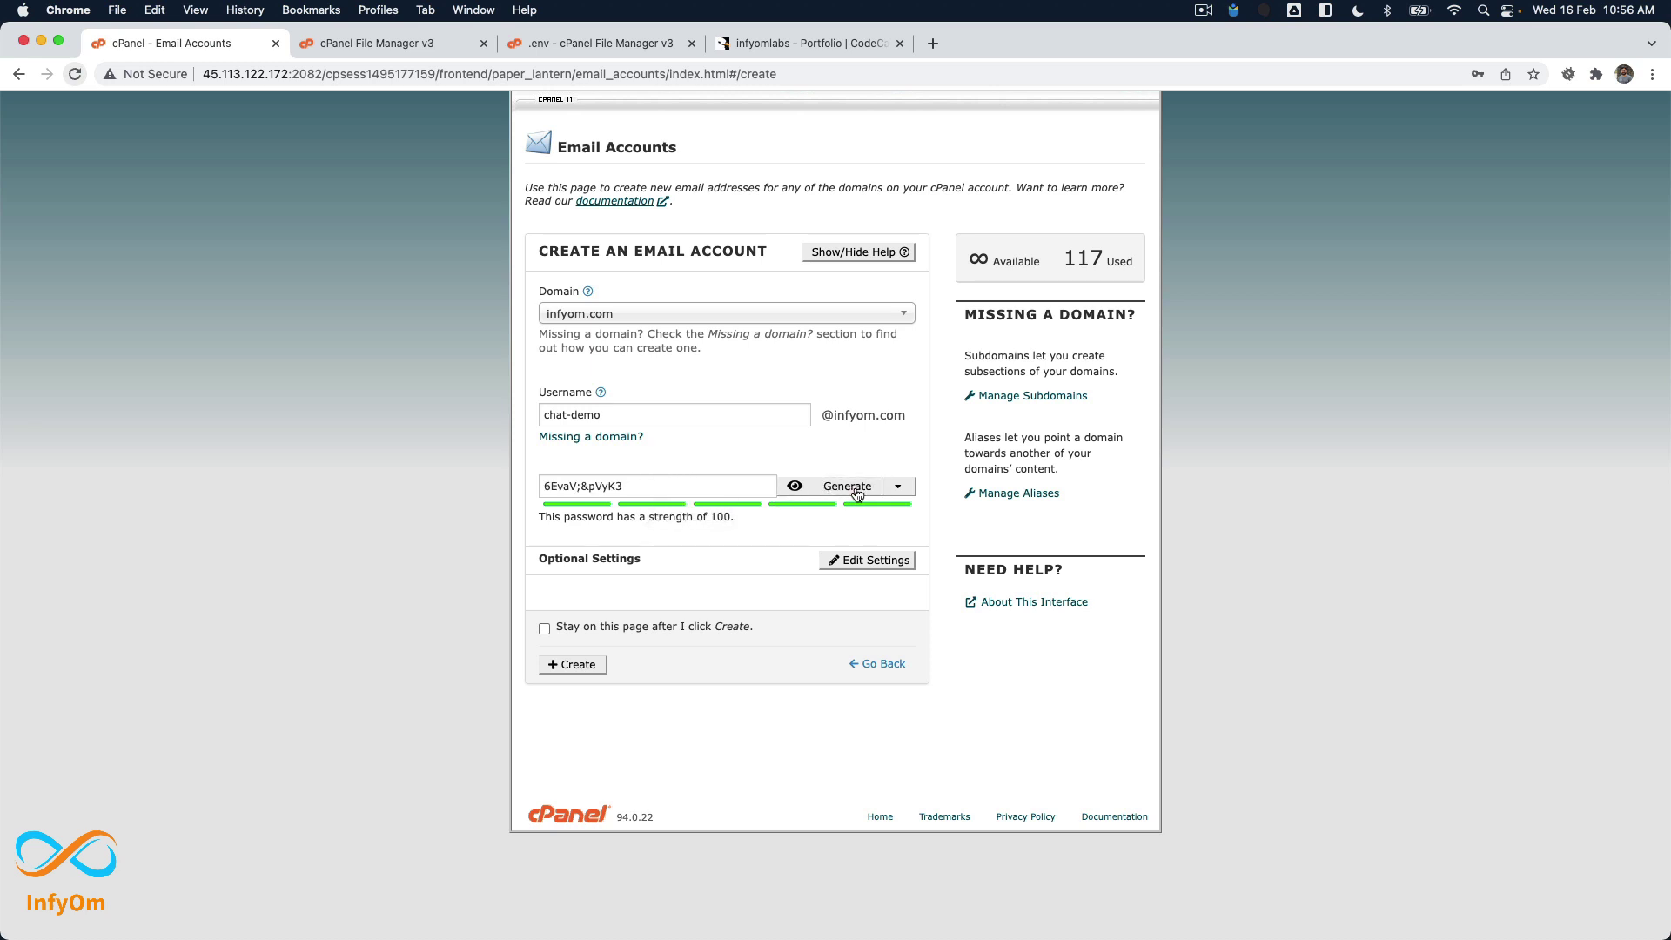
triple_click(606, 487)
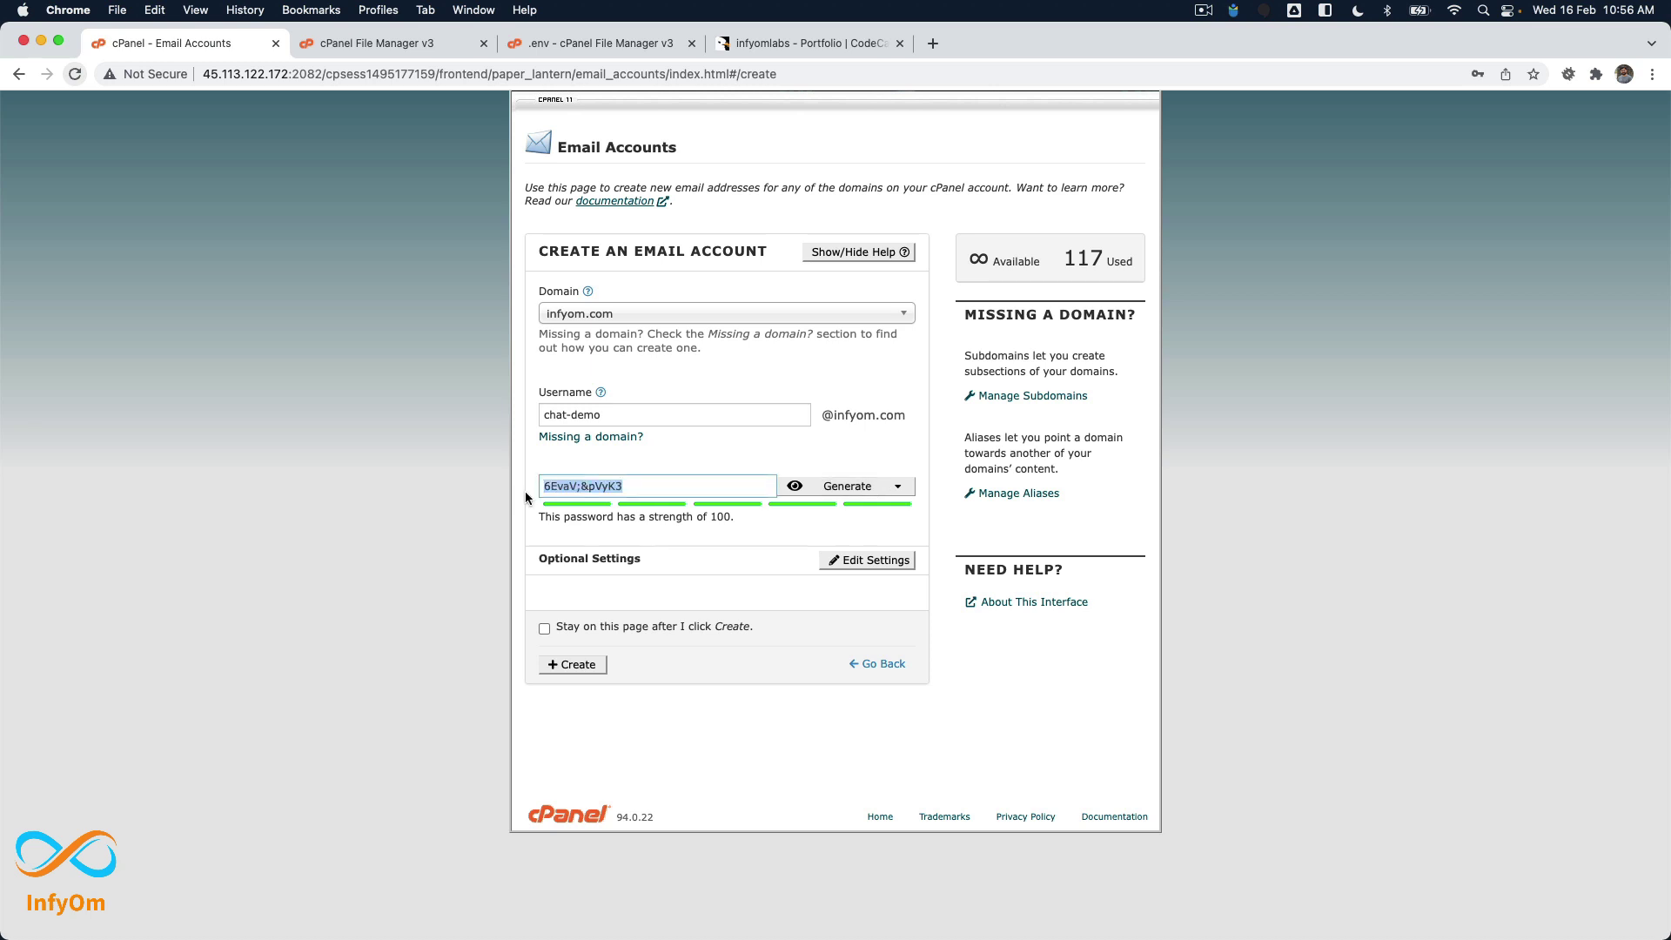
key("super+c")
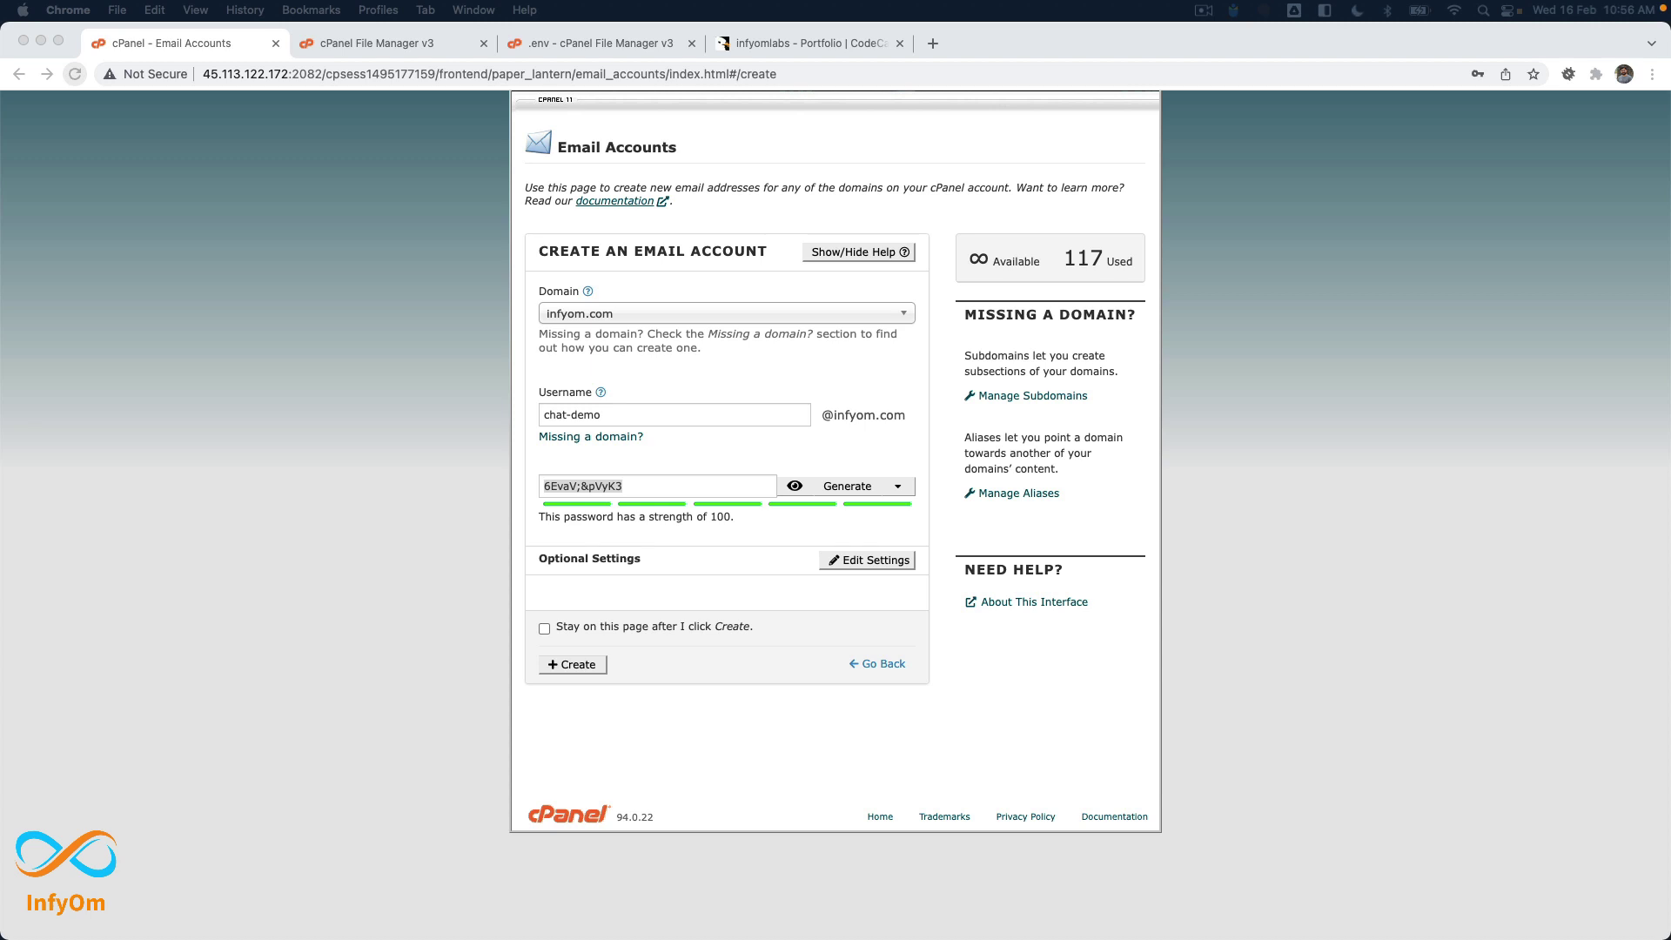
Create the chat-demo mailbox, keeping the 500 MB storage quota
left_click(275, 535)
left_click(410, 588)
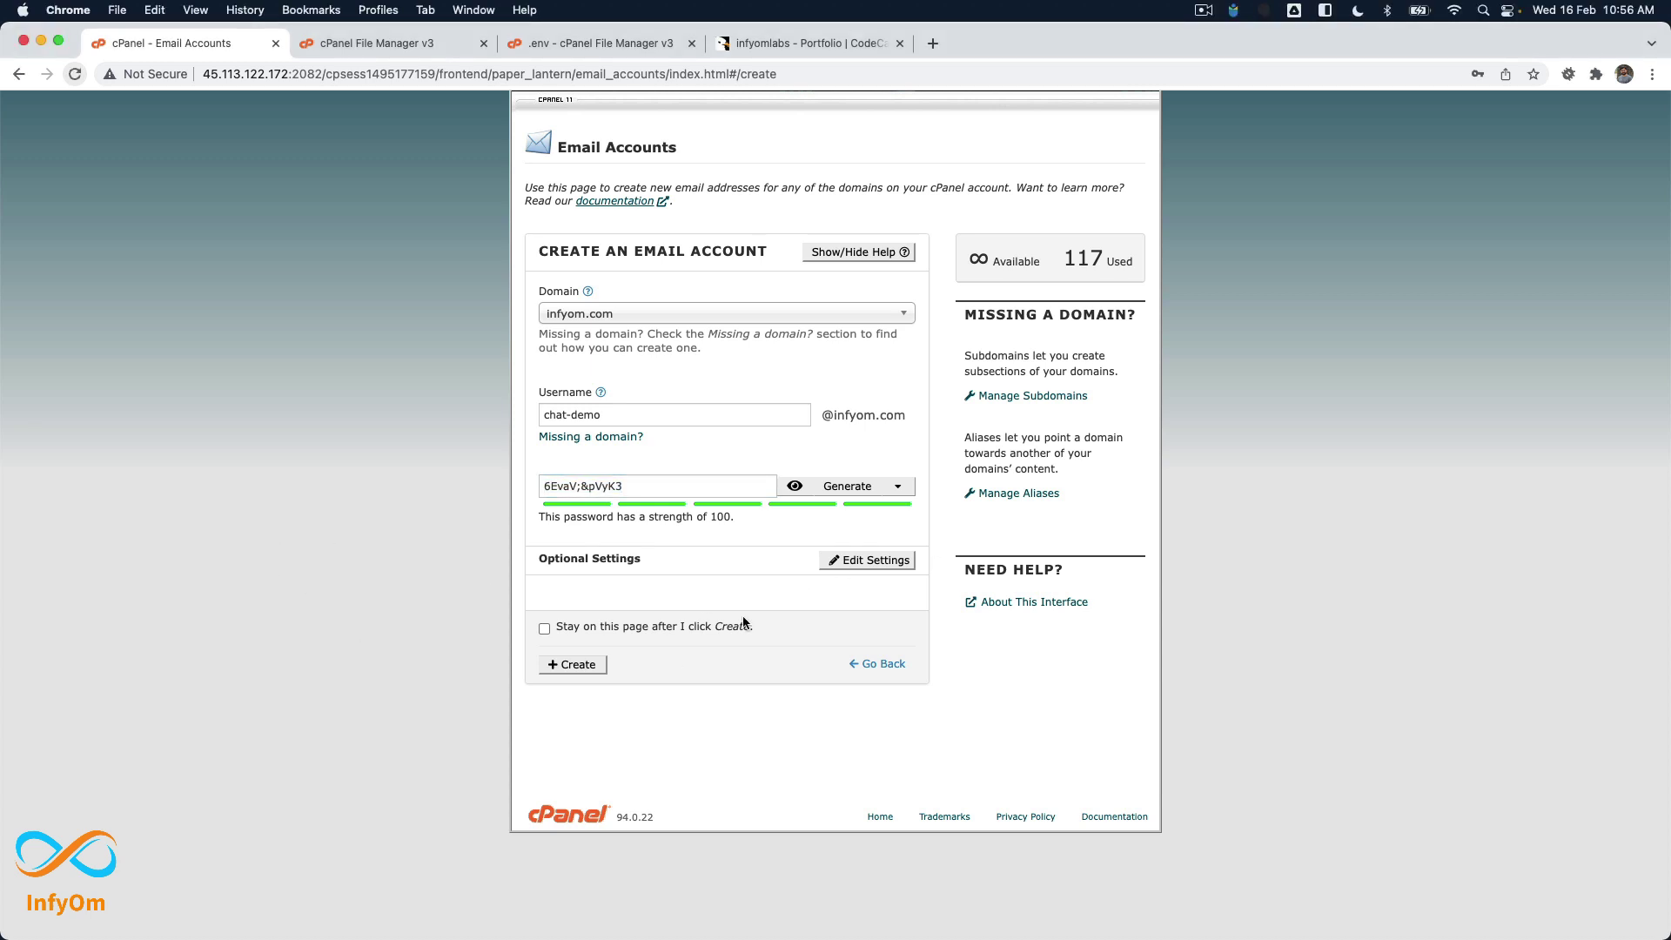
left_click(853, 565)
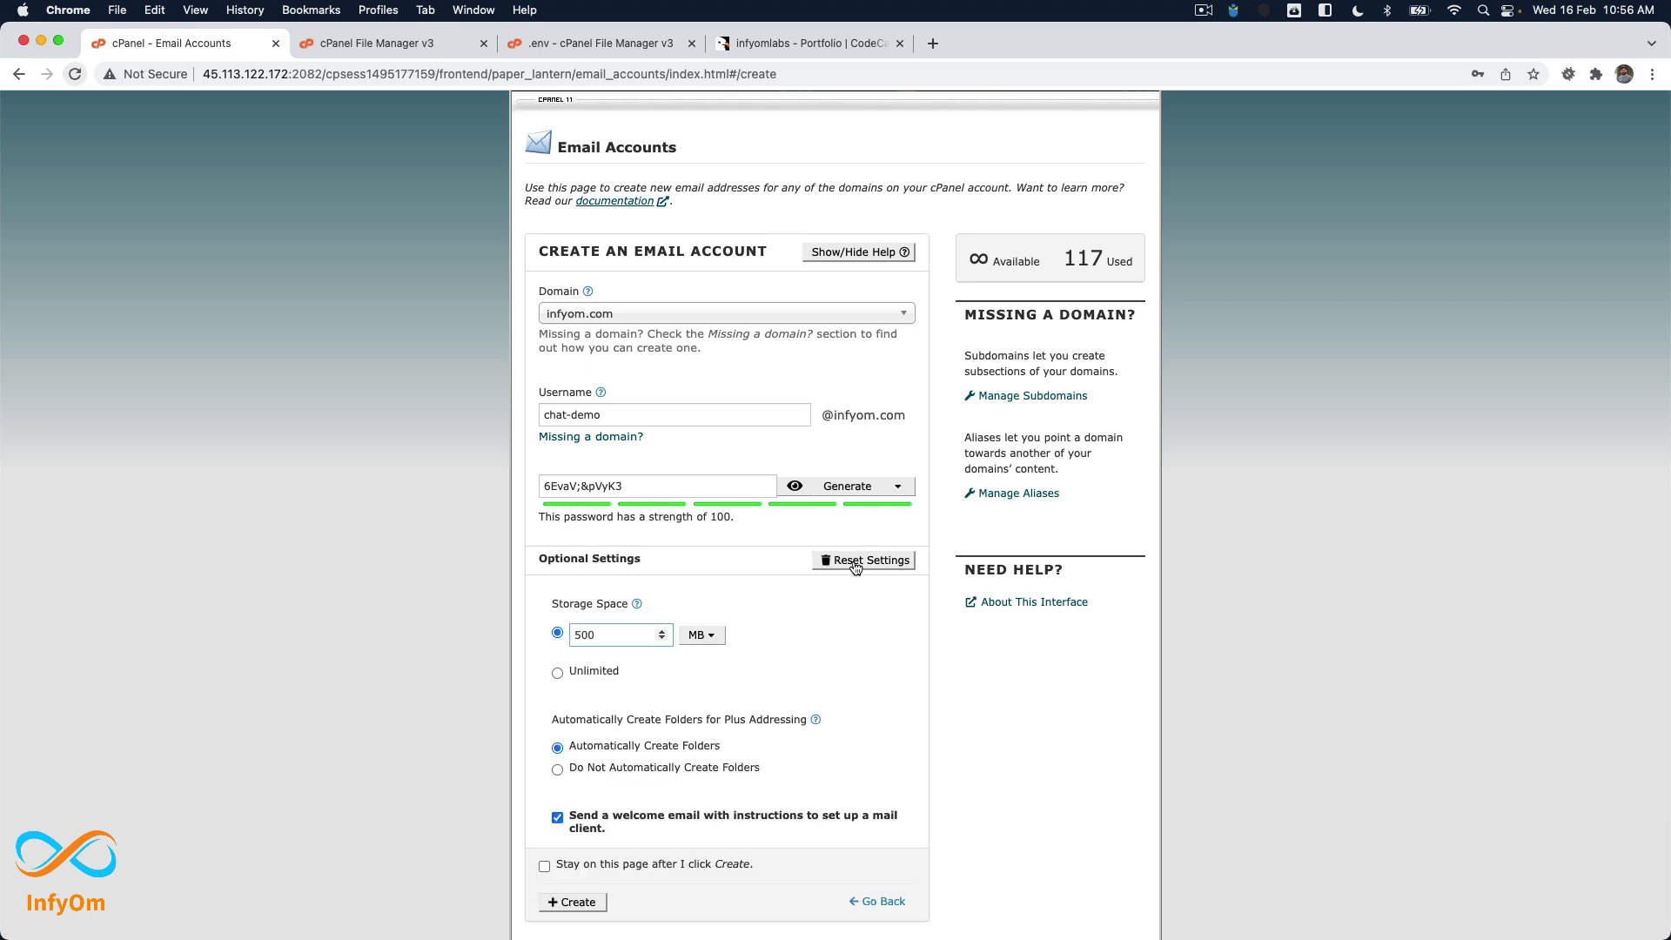
scroll(512, 790, "down", 3)
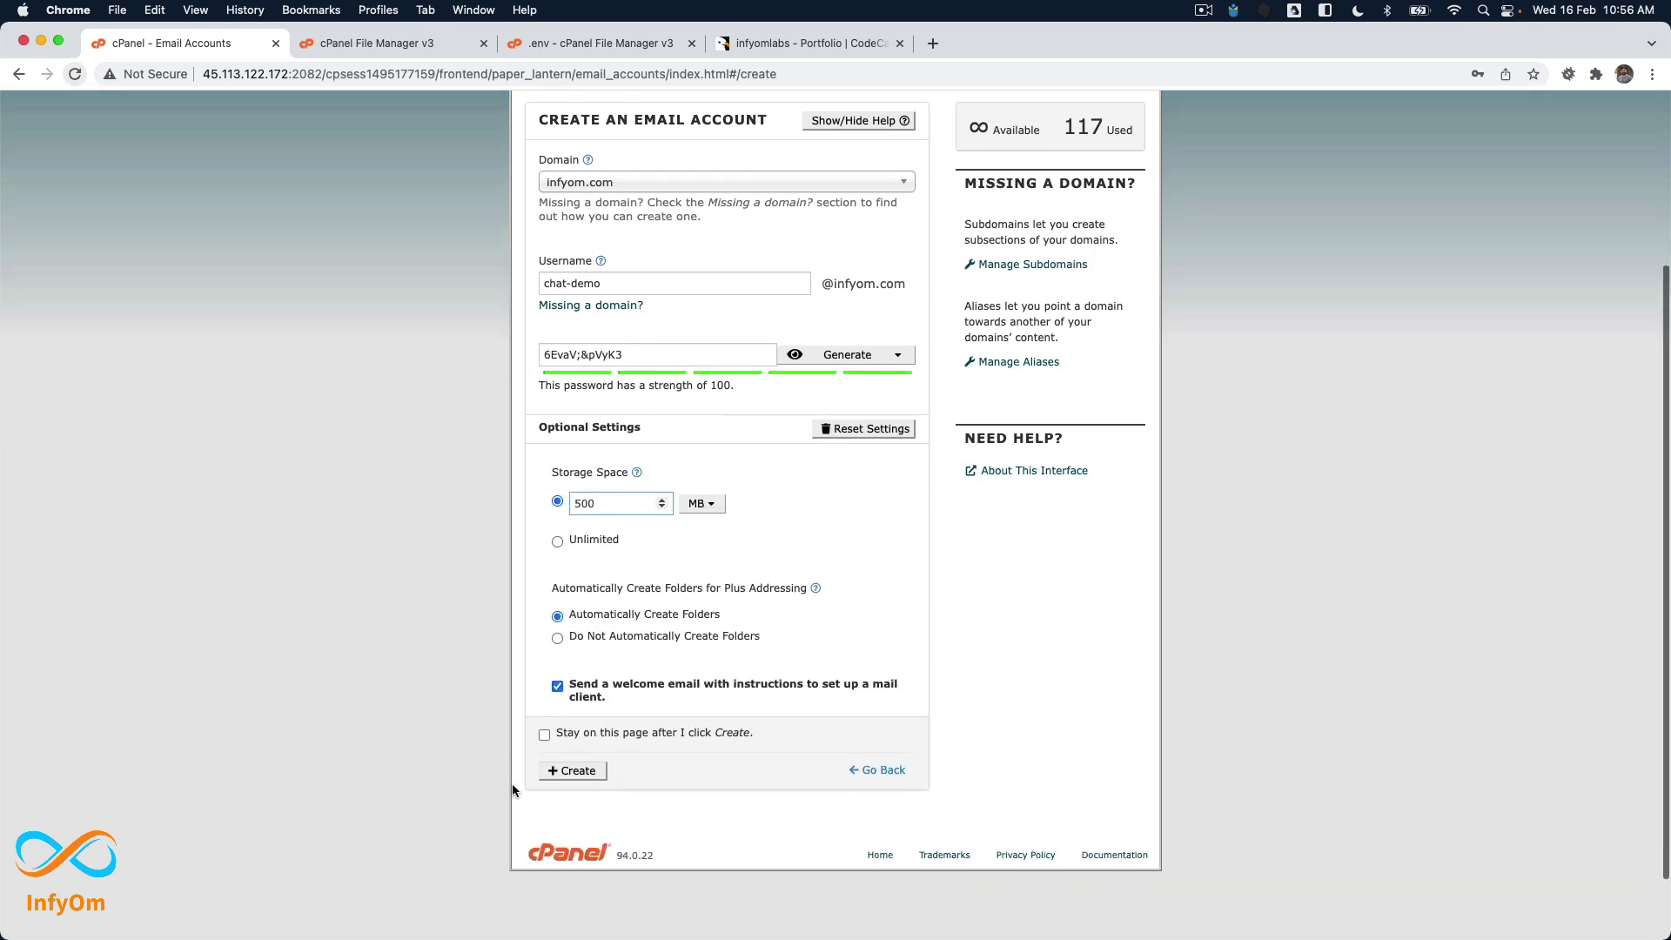
left_click(572, 772)
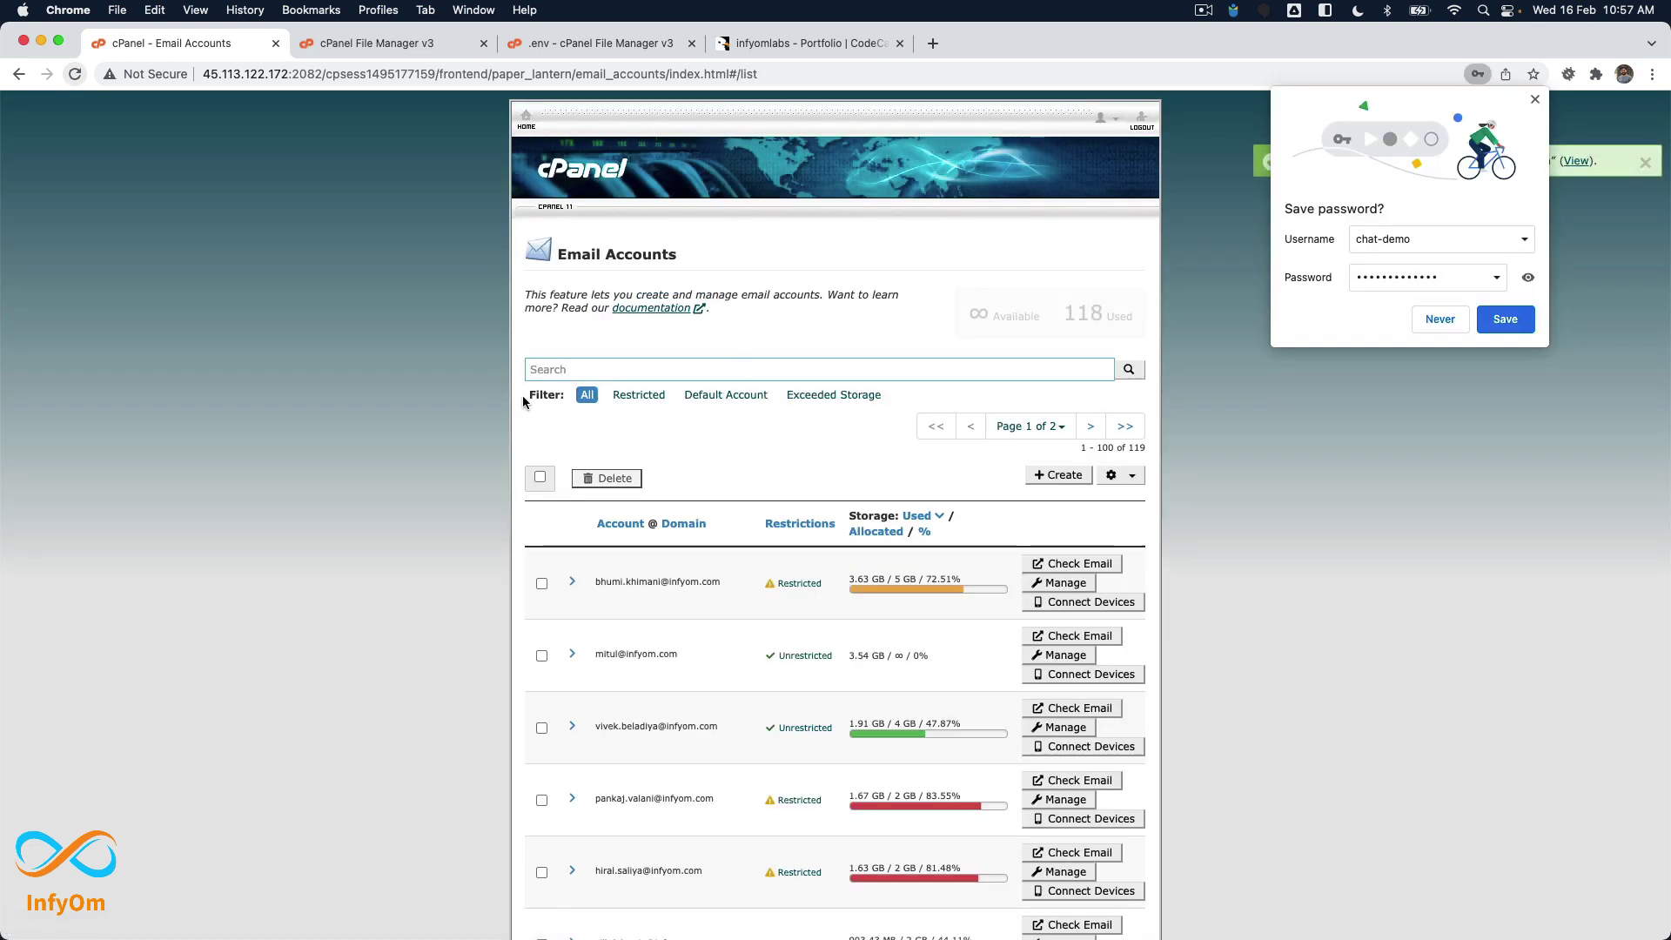
Filter the Email Accounts list by 'chat' to find the new mailbox address
left_click(626, 365)
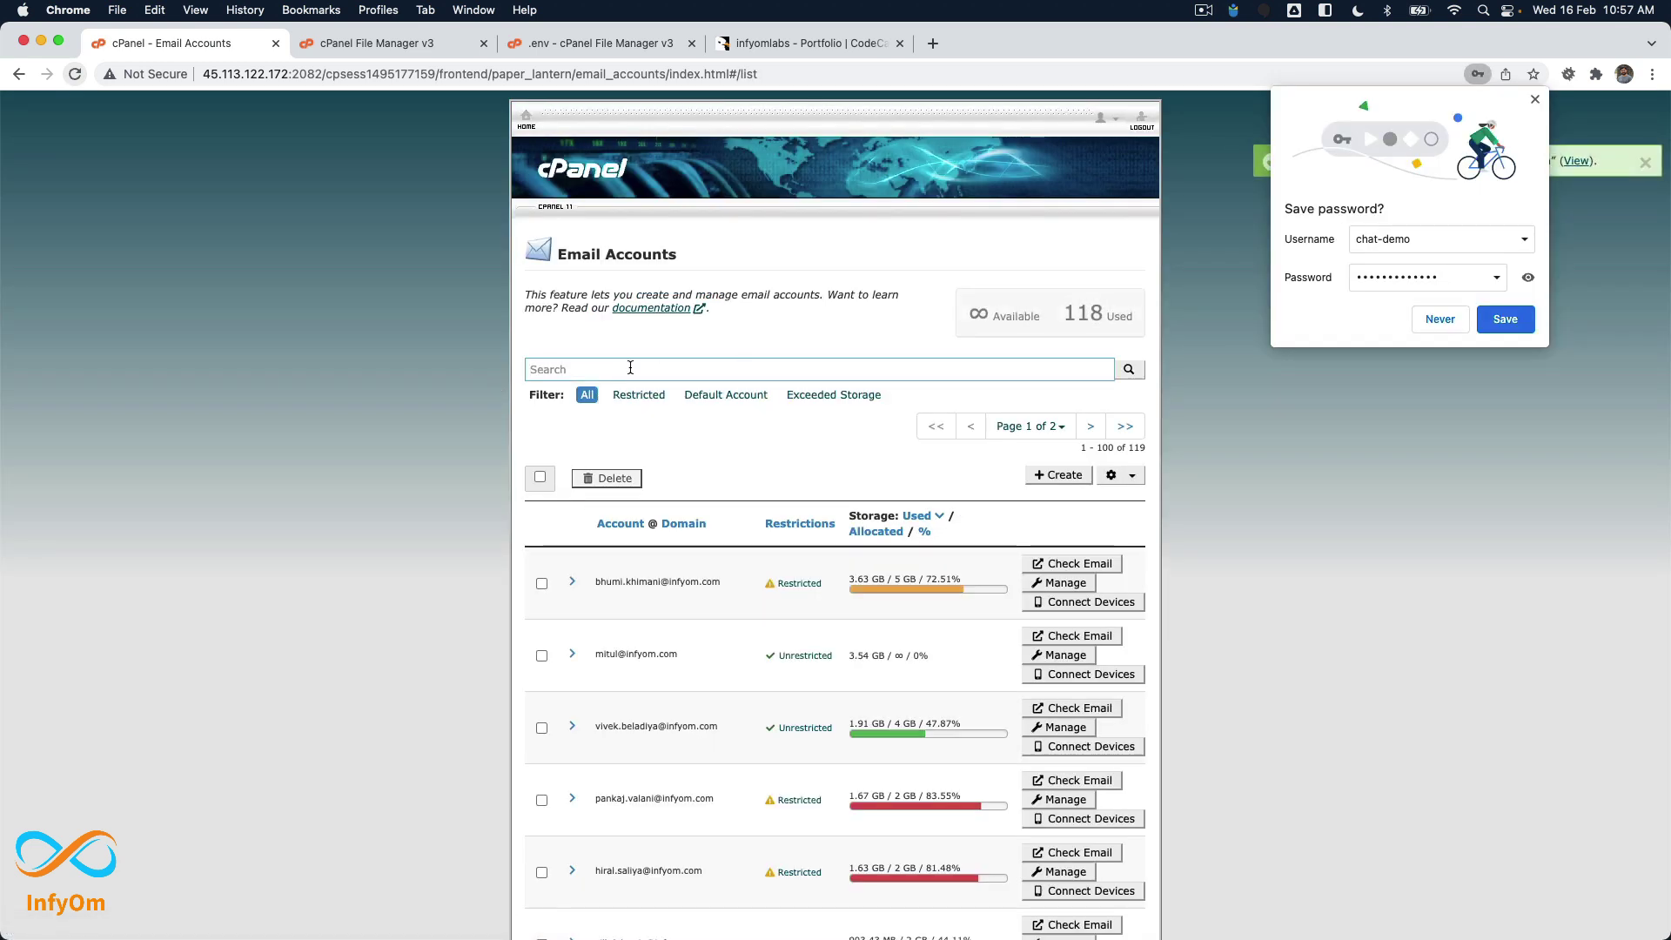
type("chat-")
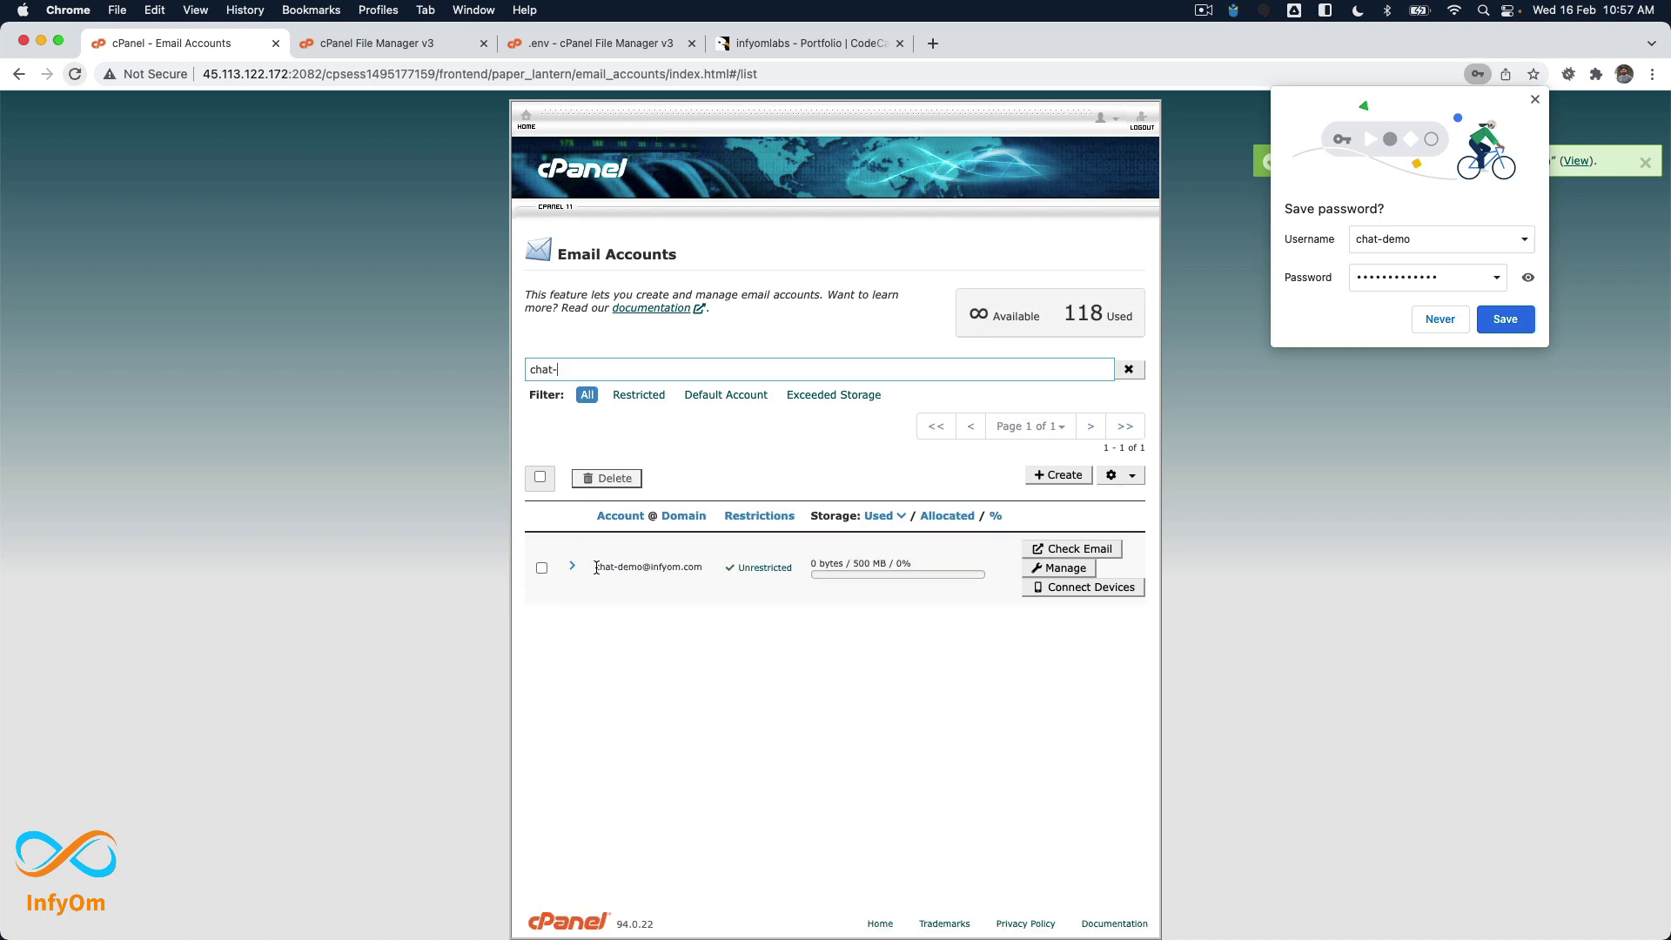
left_click_drag(595, 567, 700, 568)
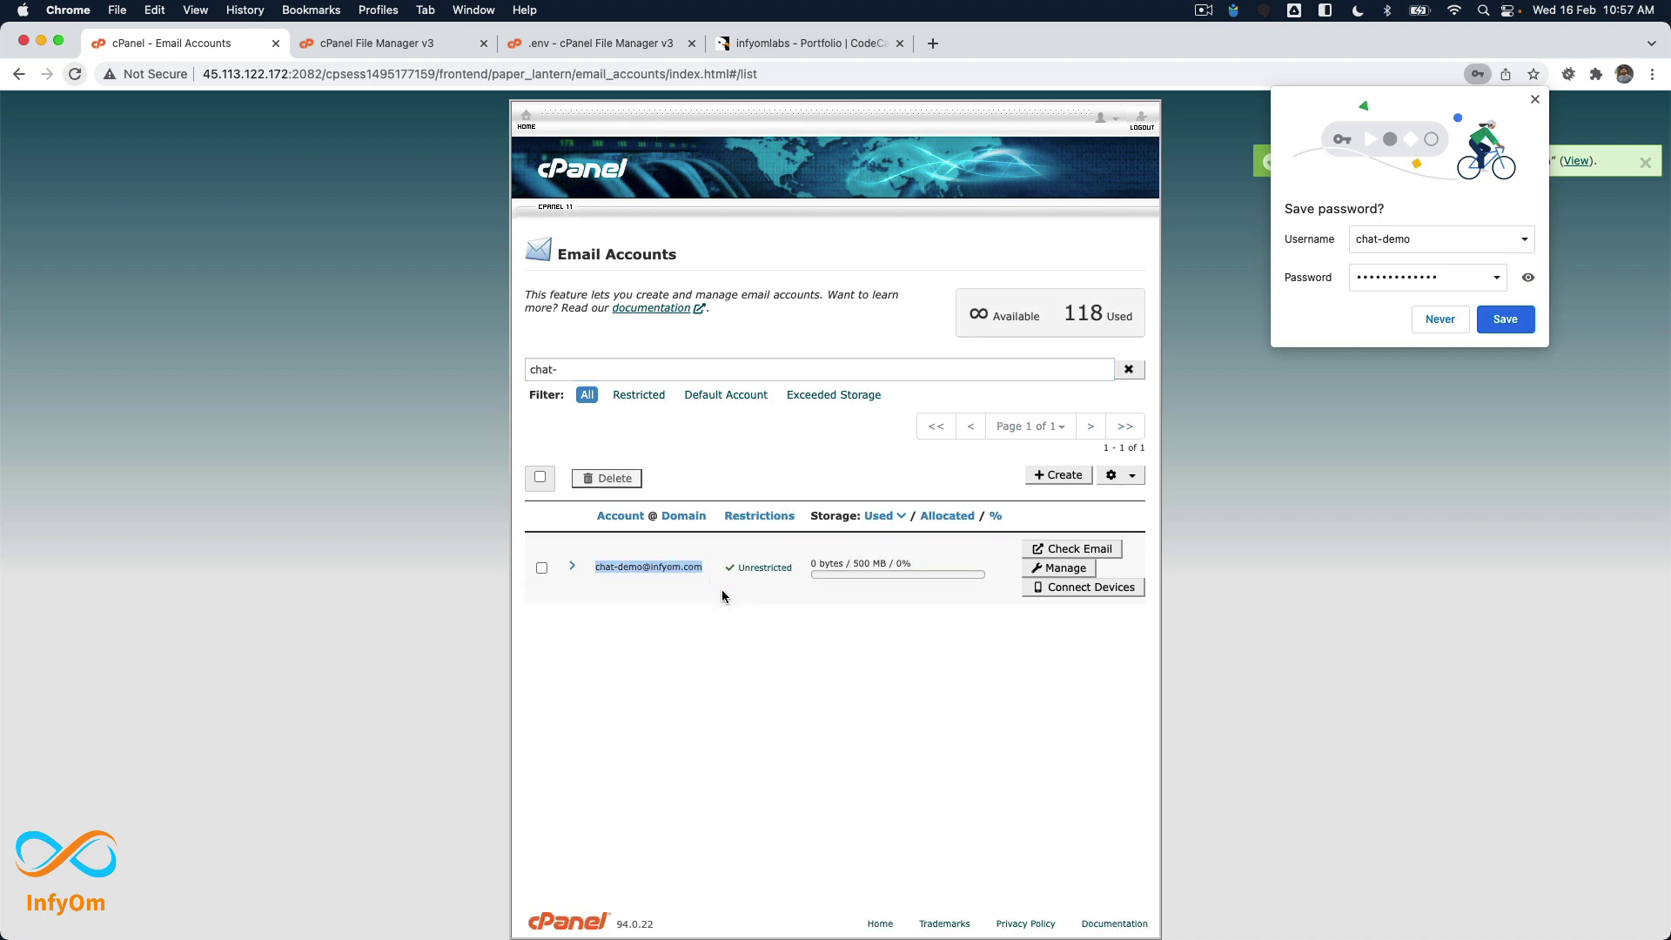
left_click(722, 591)
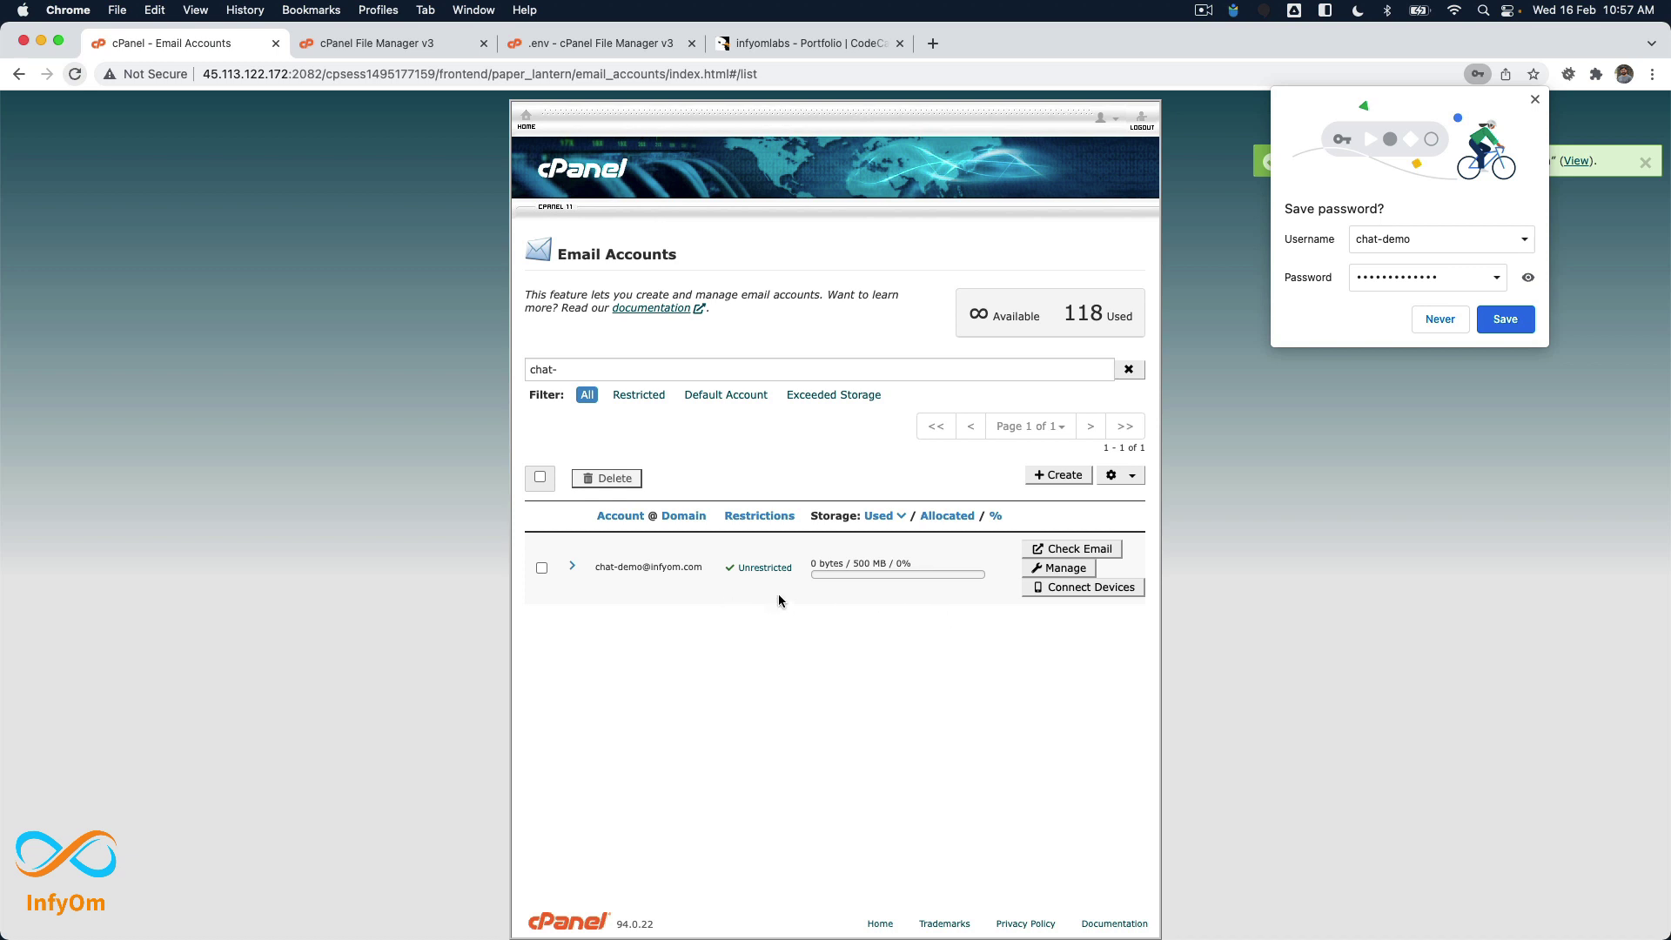
left_click(599, 45)
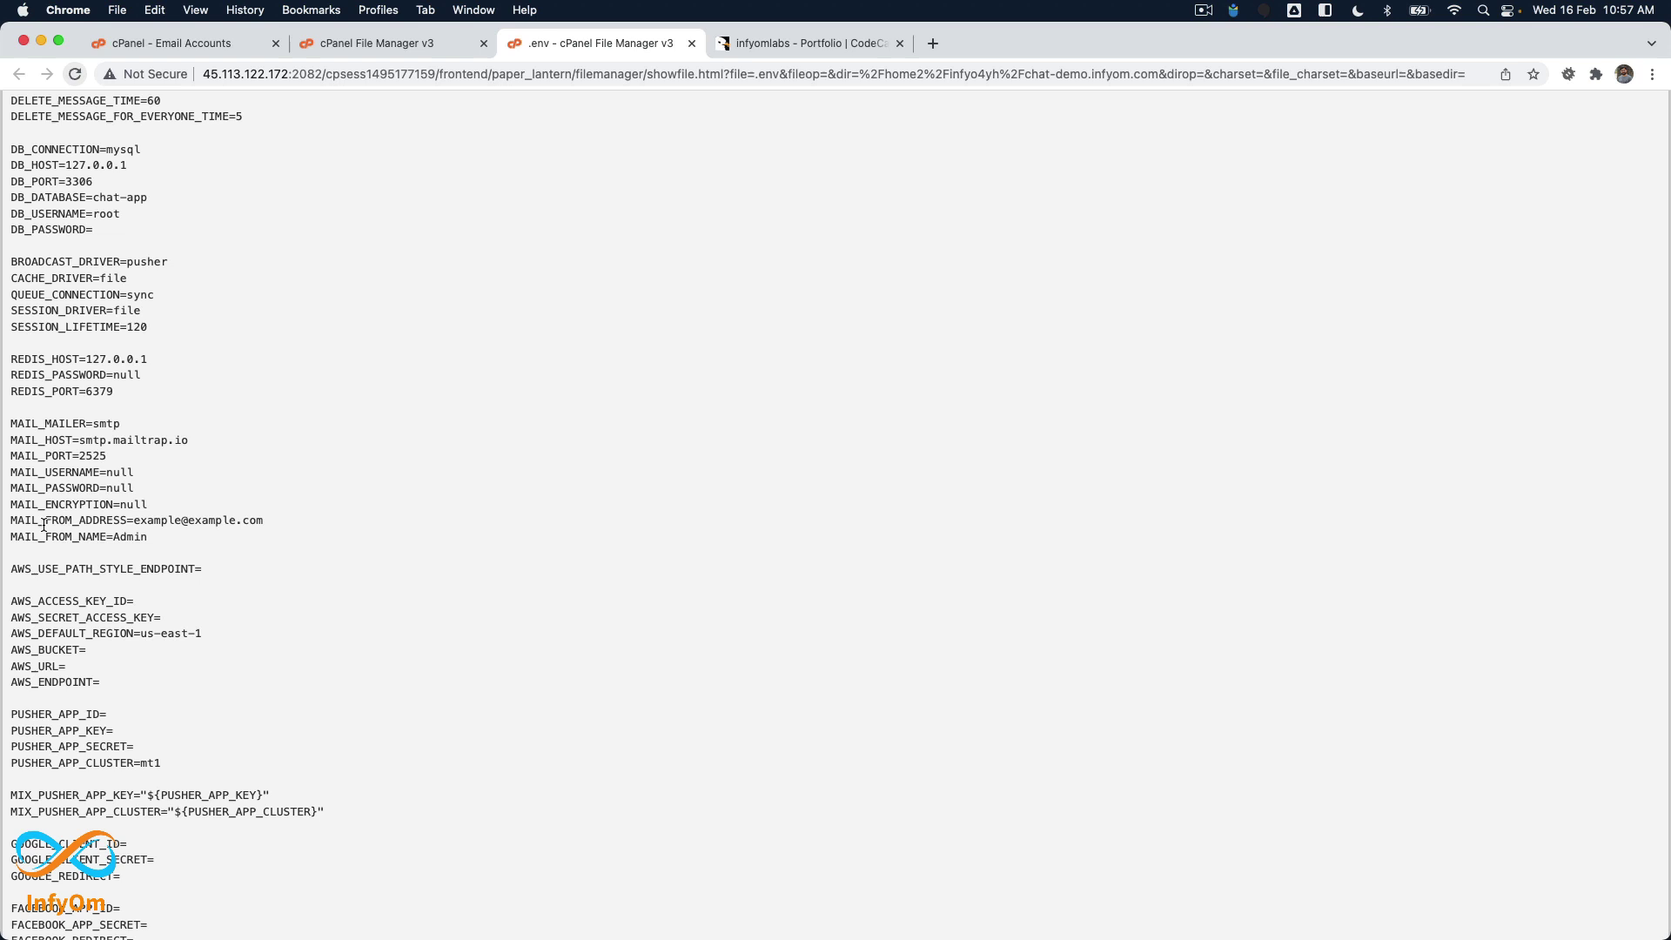
Highlight the MAIL_FROM_ADDRESS, MAIL_FROM_NAME, MAIL_USERNAME, MAIL_PASSWORD and MAIL_HOST lines in .env
left_click_drag(10, 520, 250, 520)
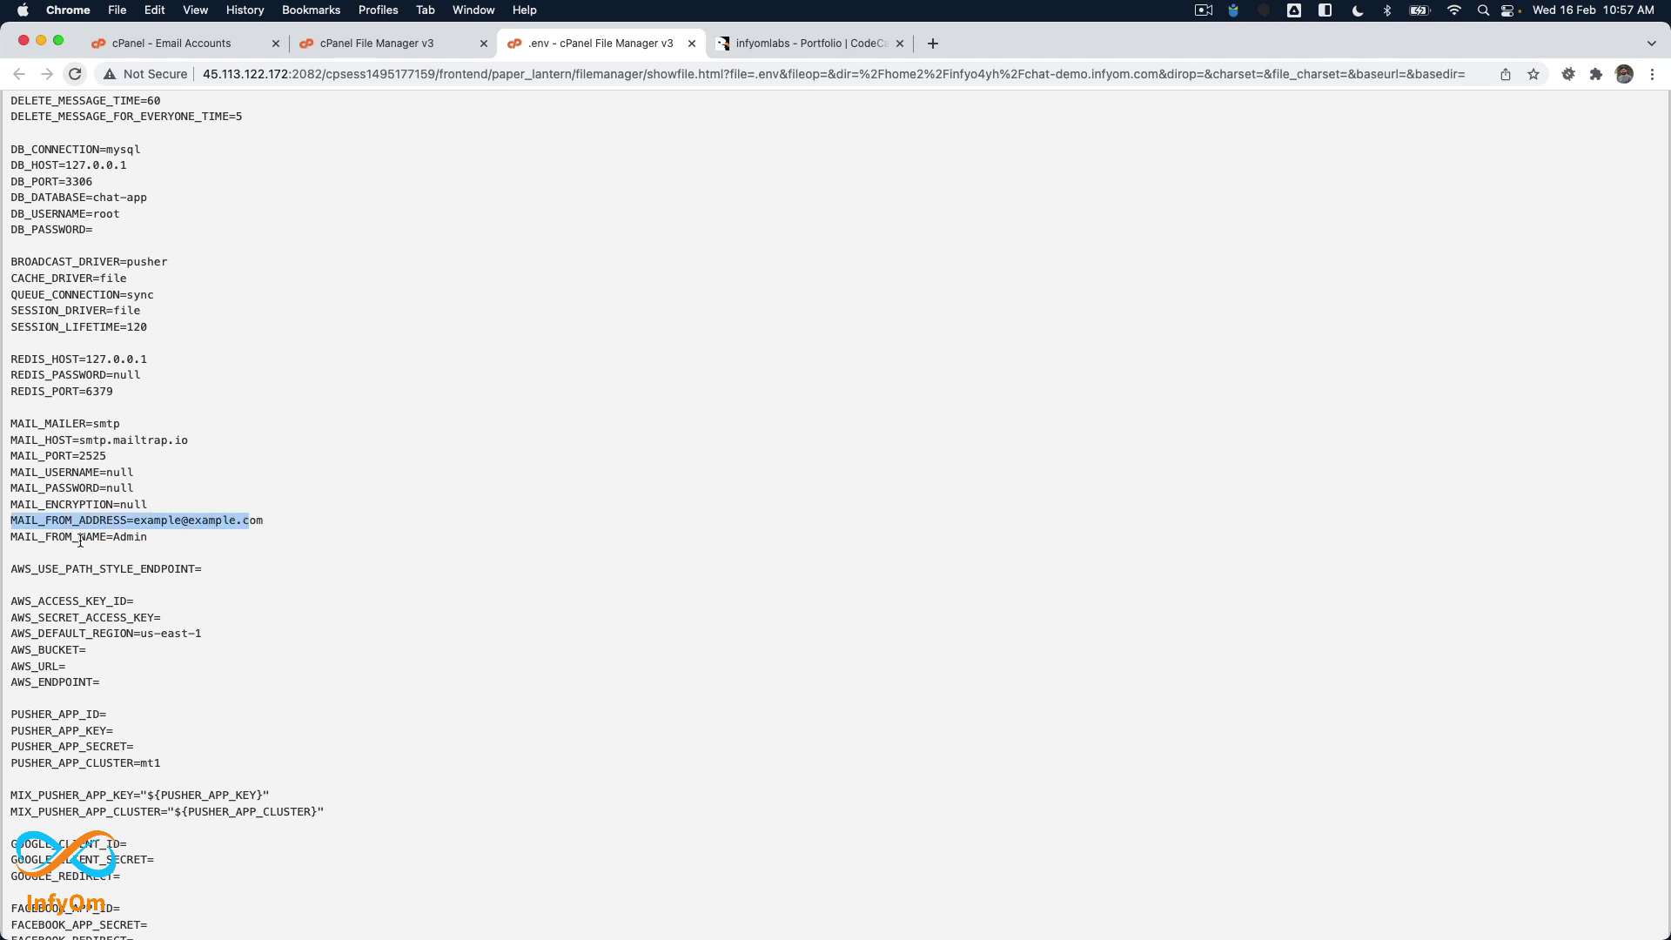
left_click_drag(11, 536, 181, 543)
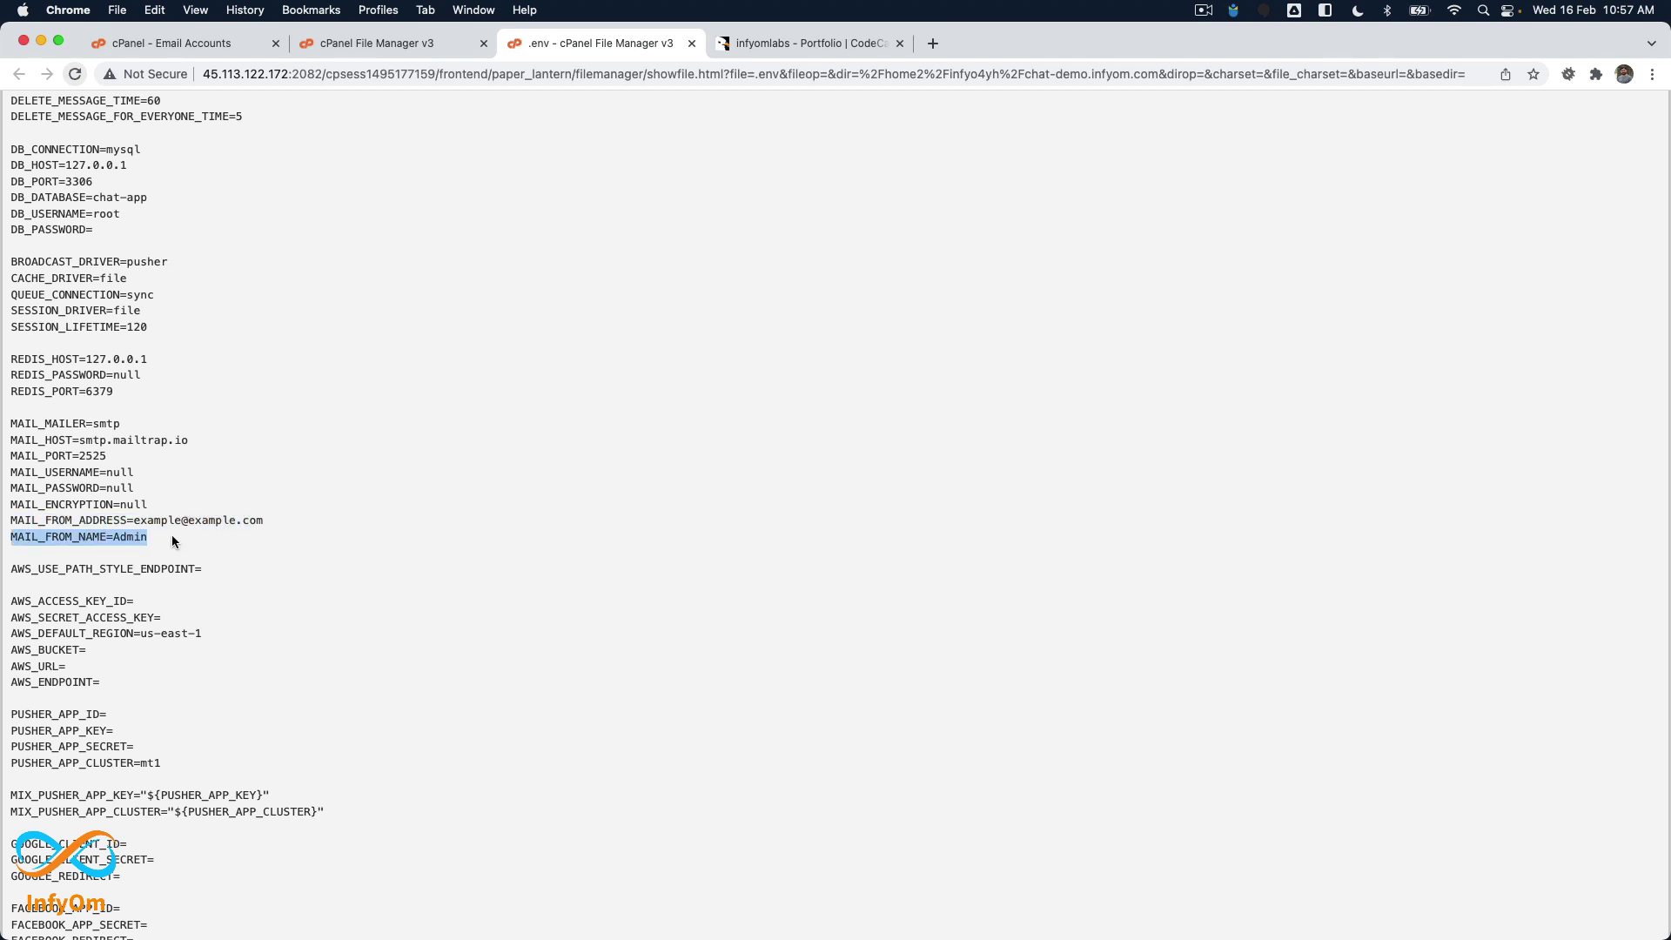
left_click_drag(11, 472, 100, 484)
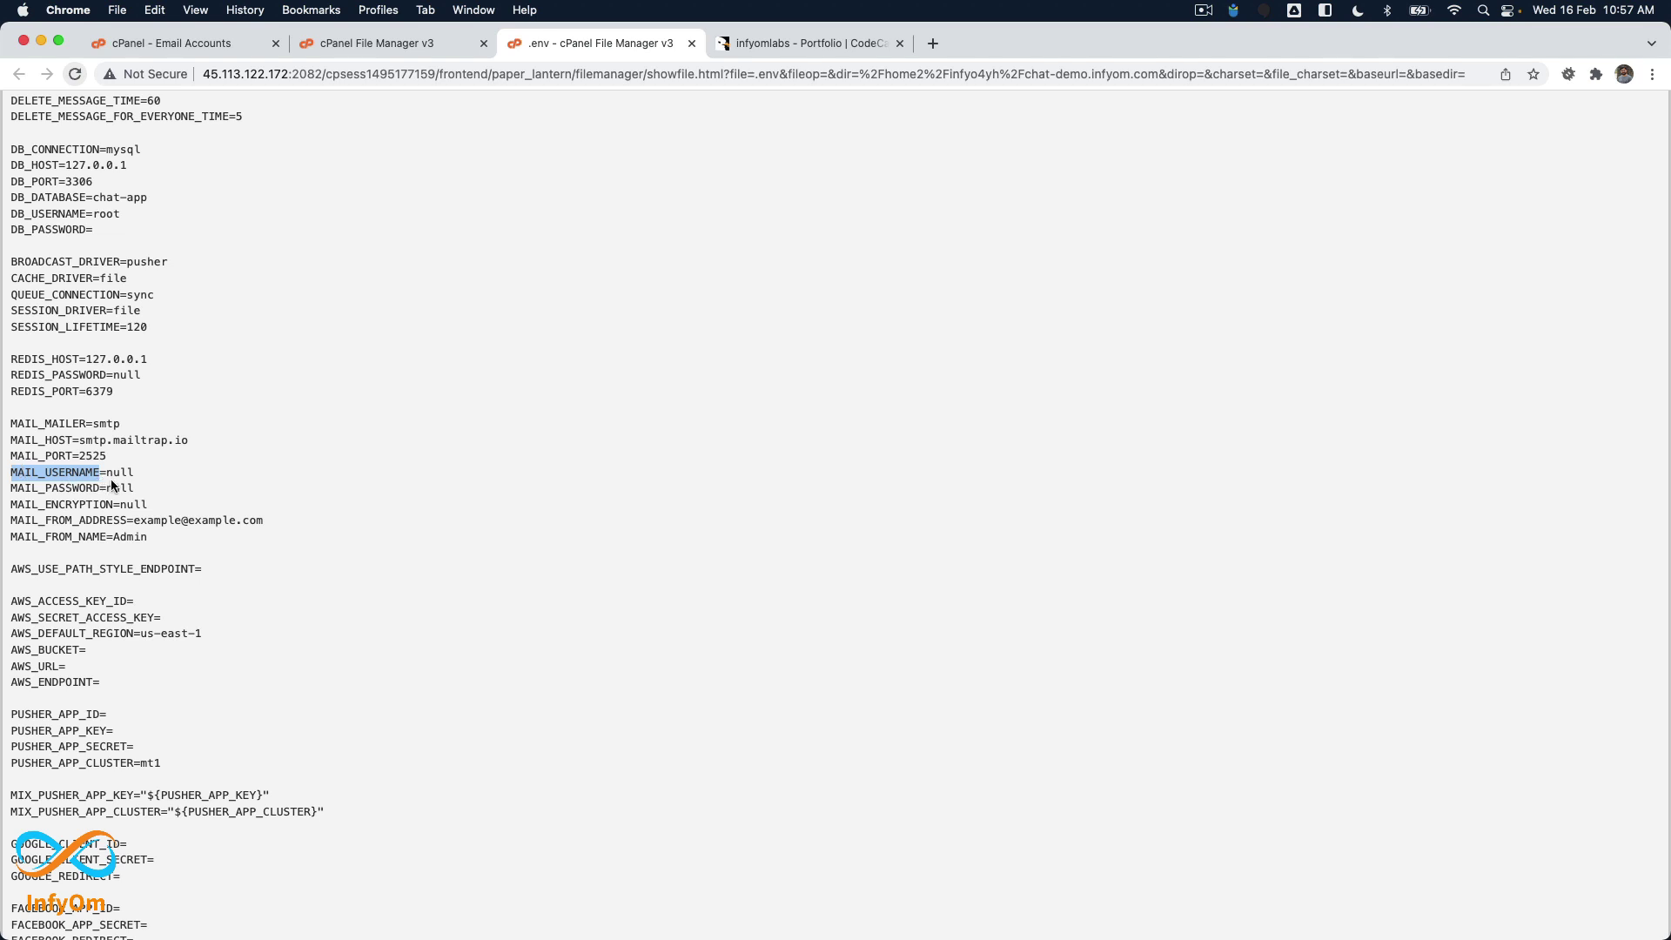
double_click(56, 489)
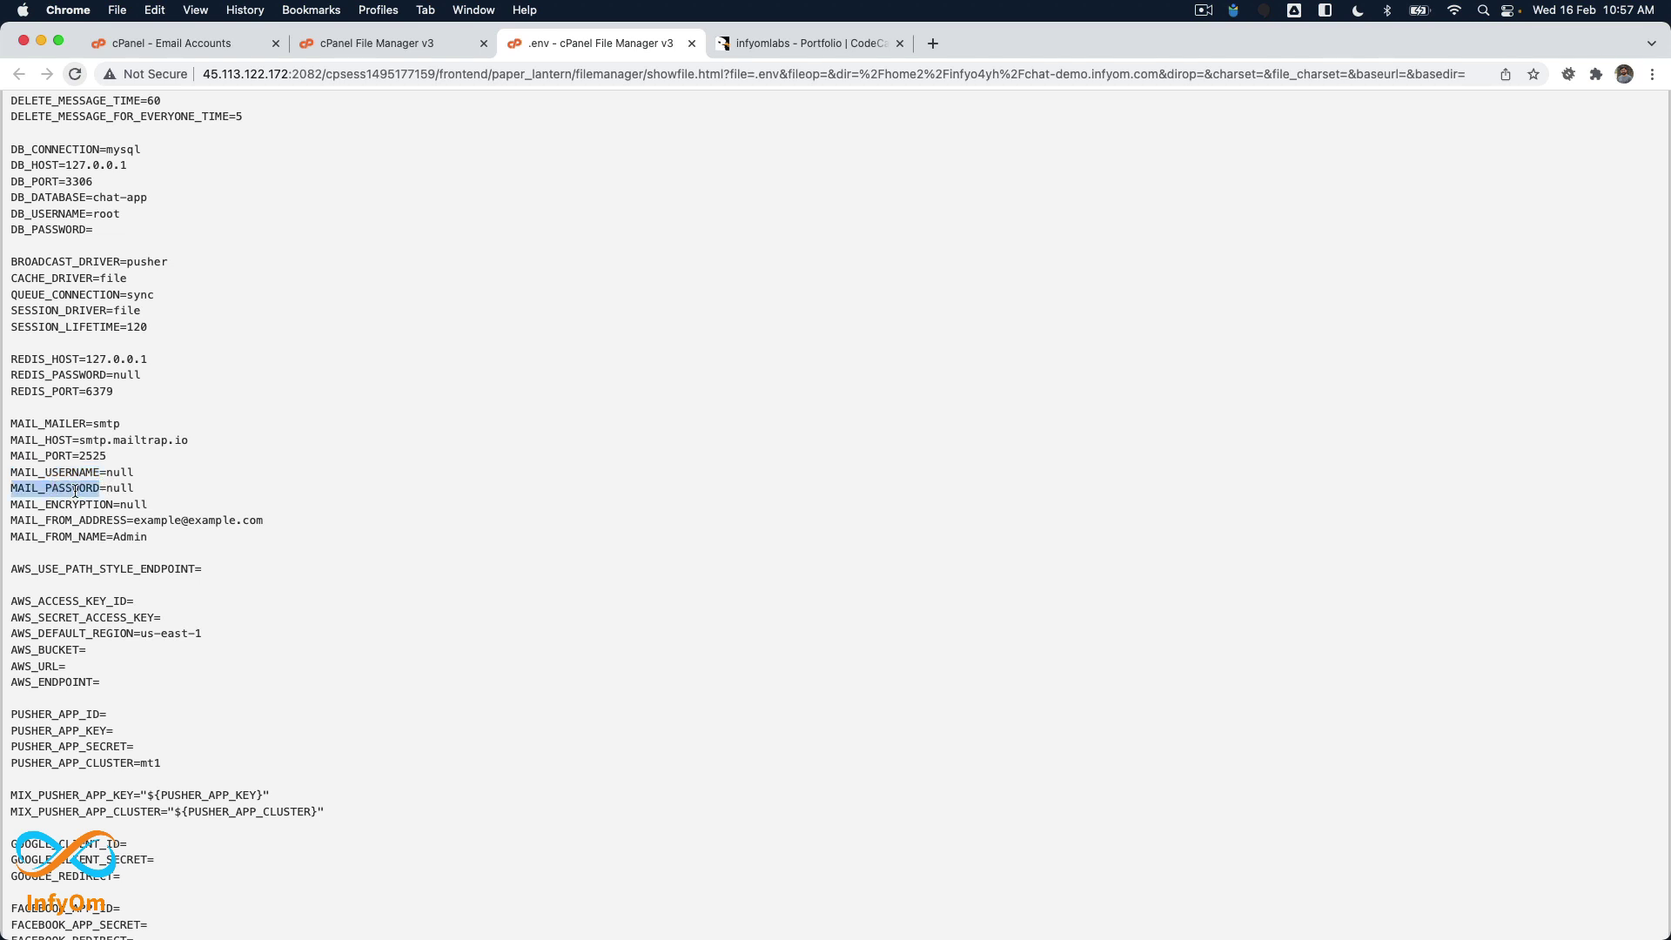
double_click(25, 441)
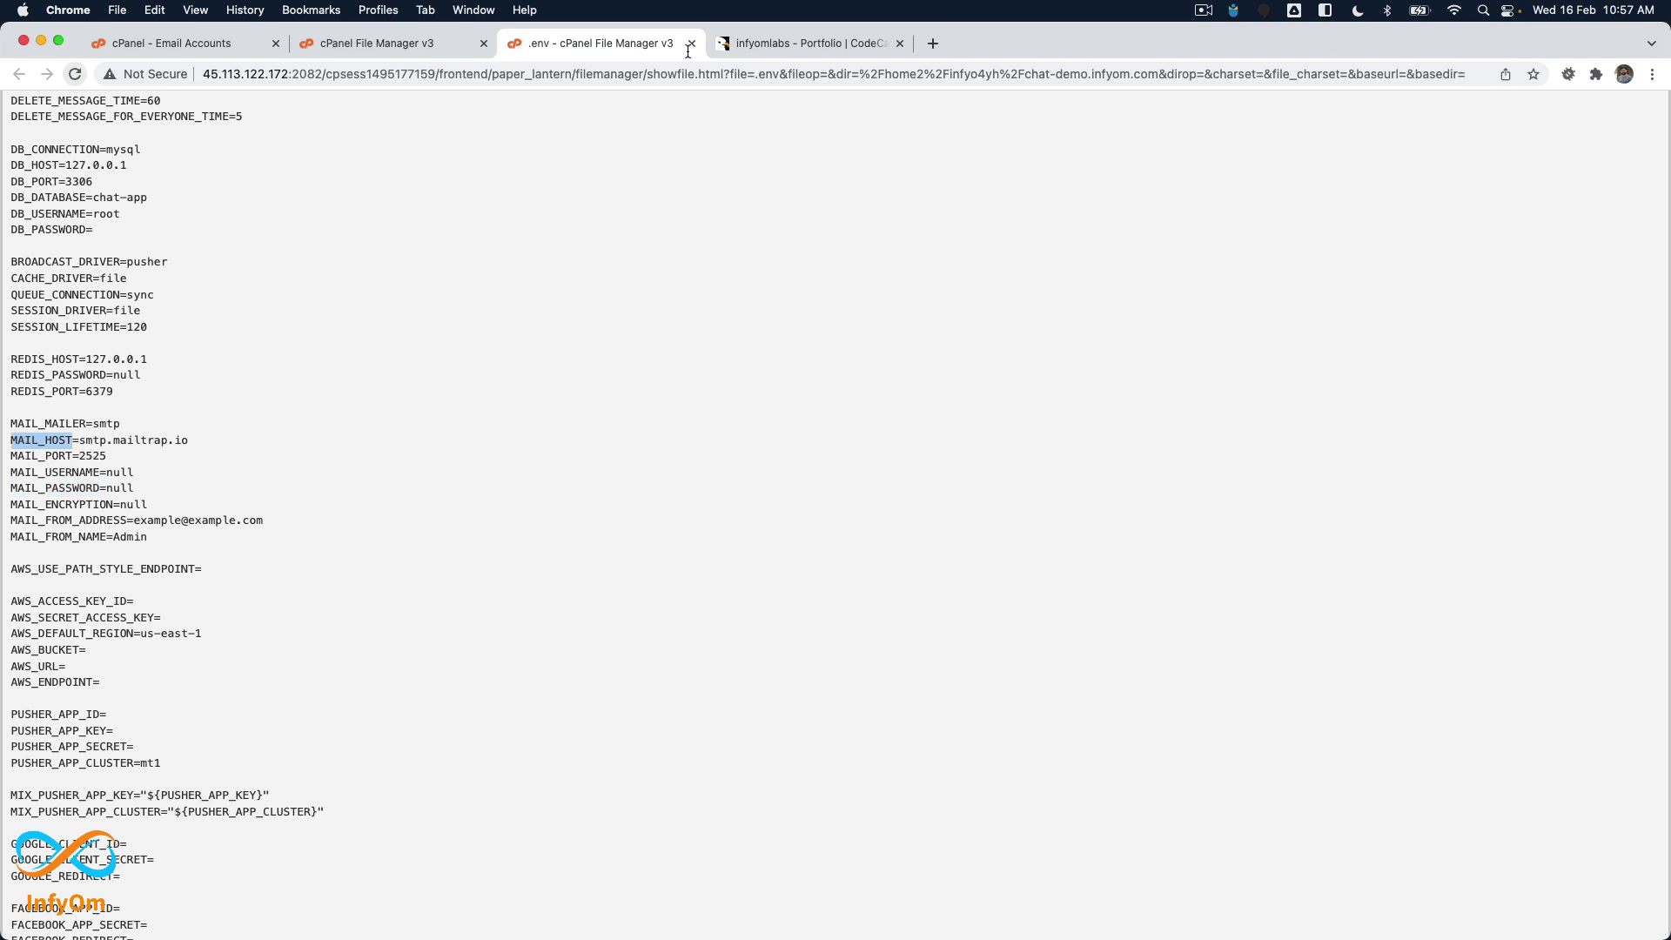
left_click(177, 45)
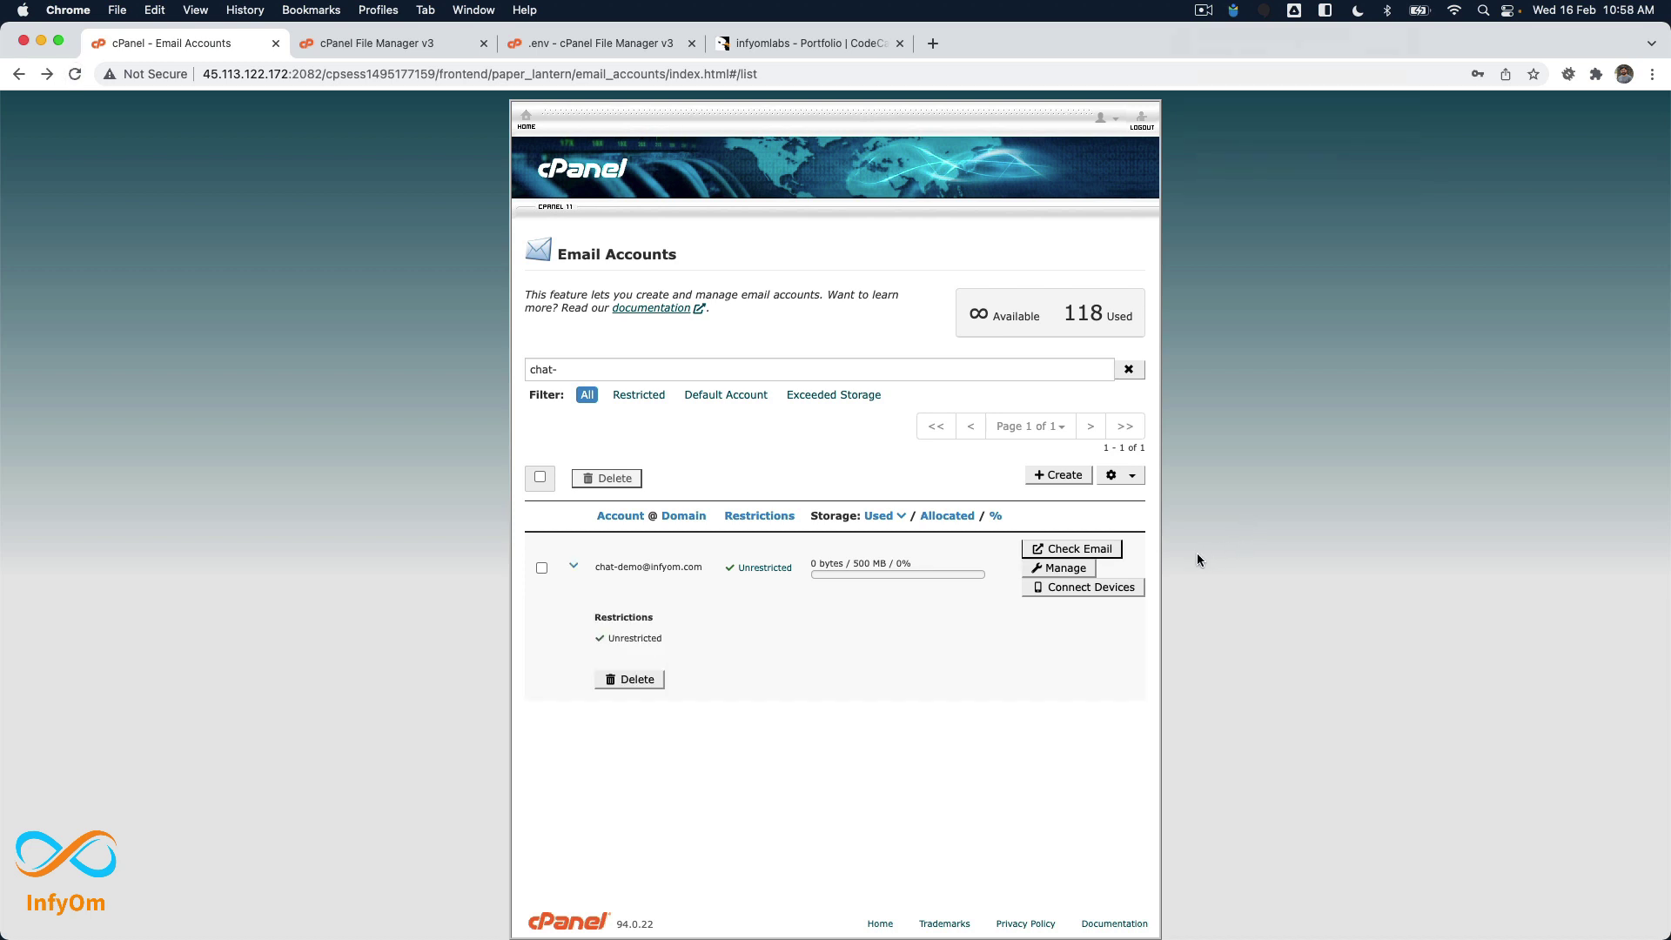
Open webmail for the chat-demo mailbox and go to its mail client configuration page
left_click(1051, 555)
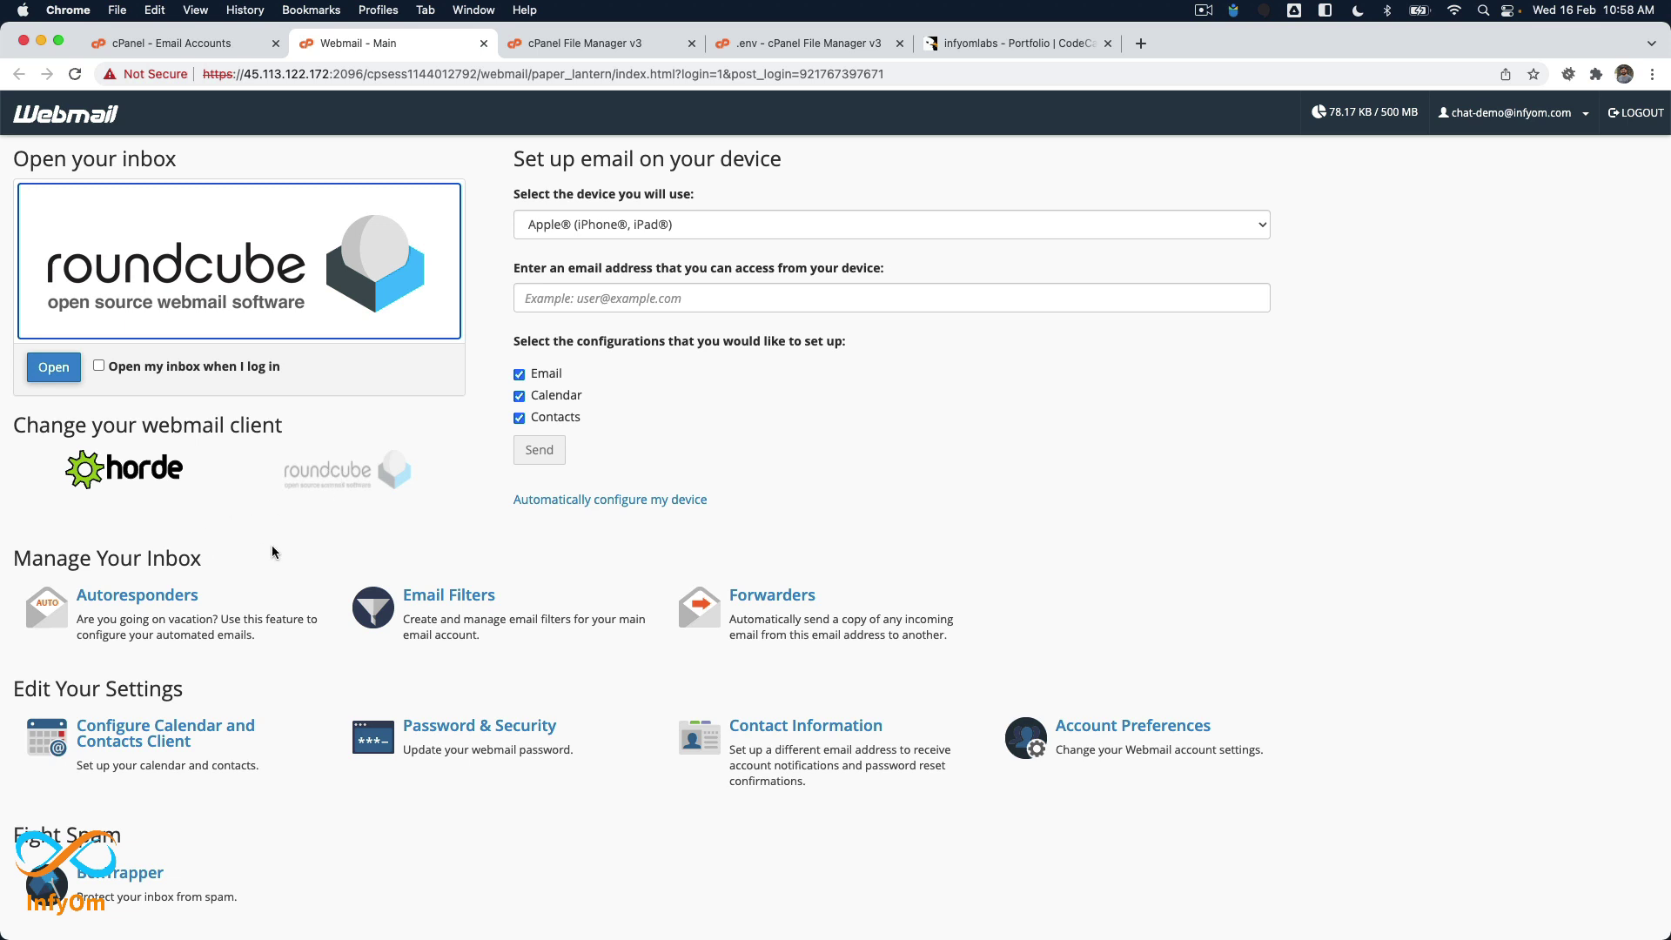
scroll(271, 548, "down", 3)
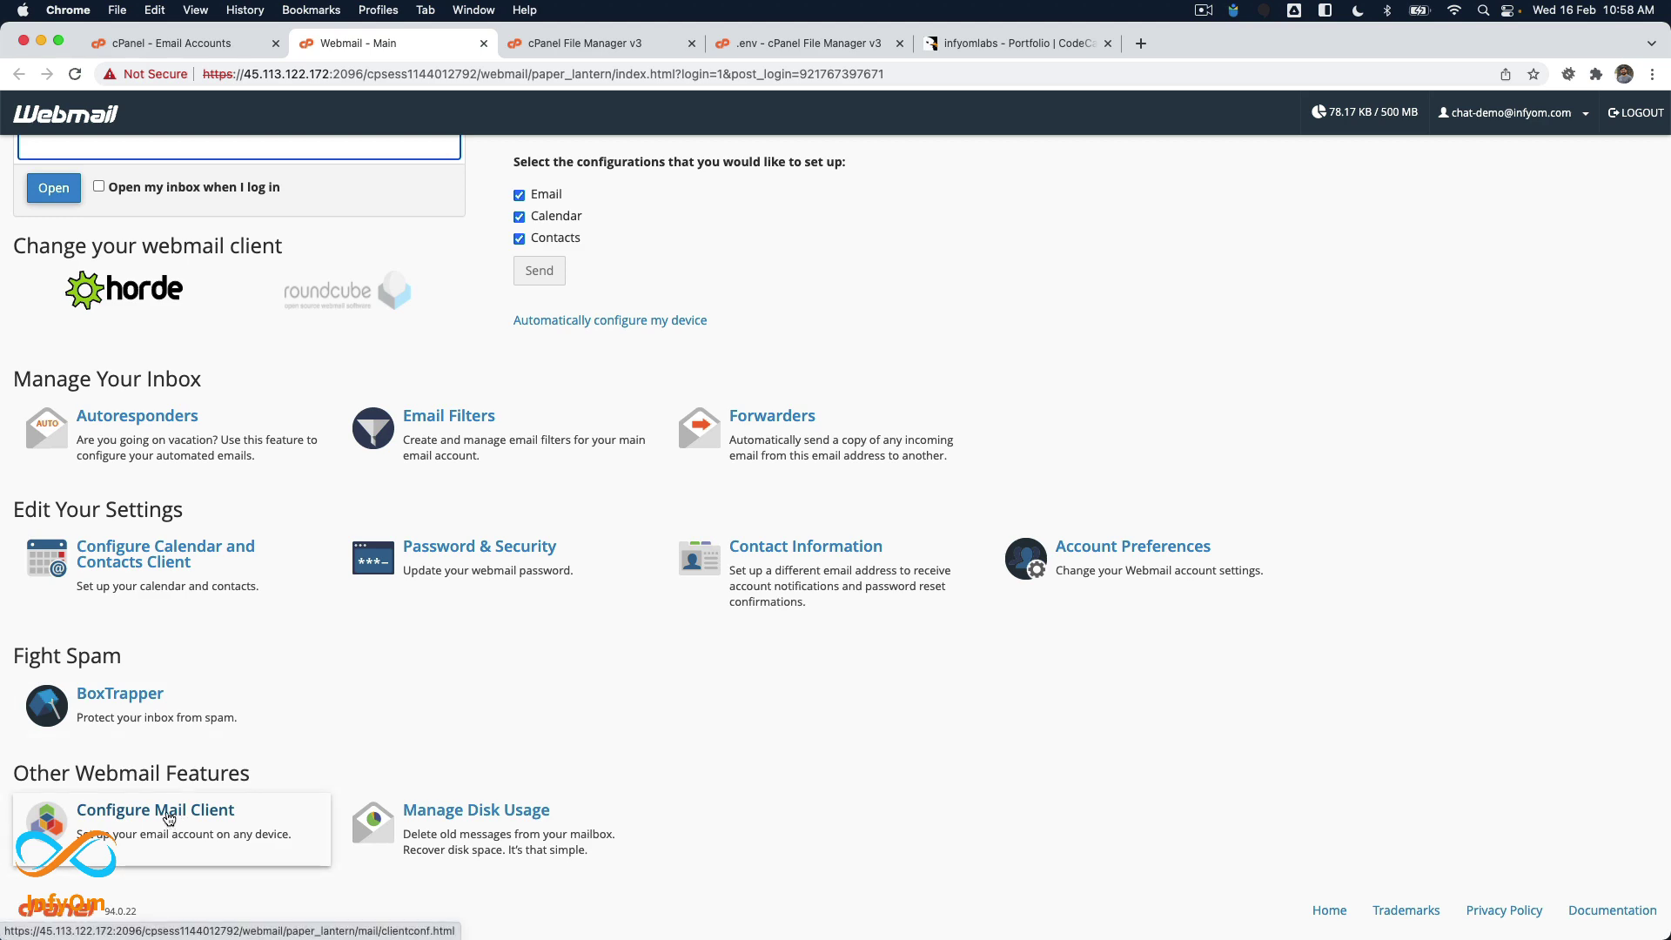
left_click(169, 818)
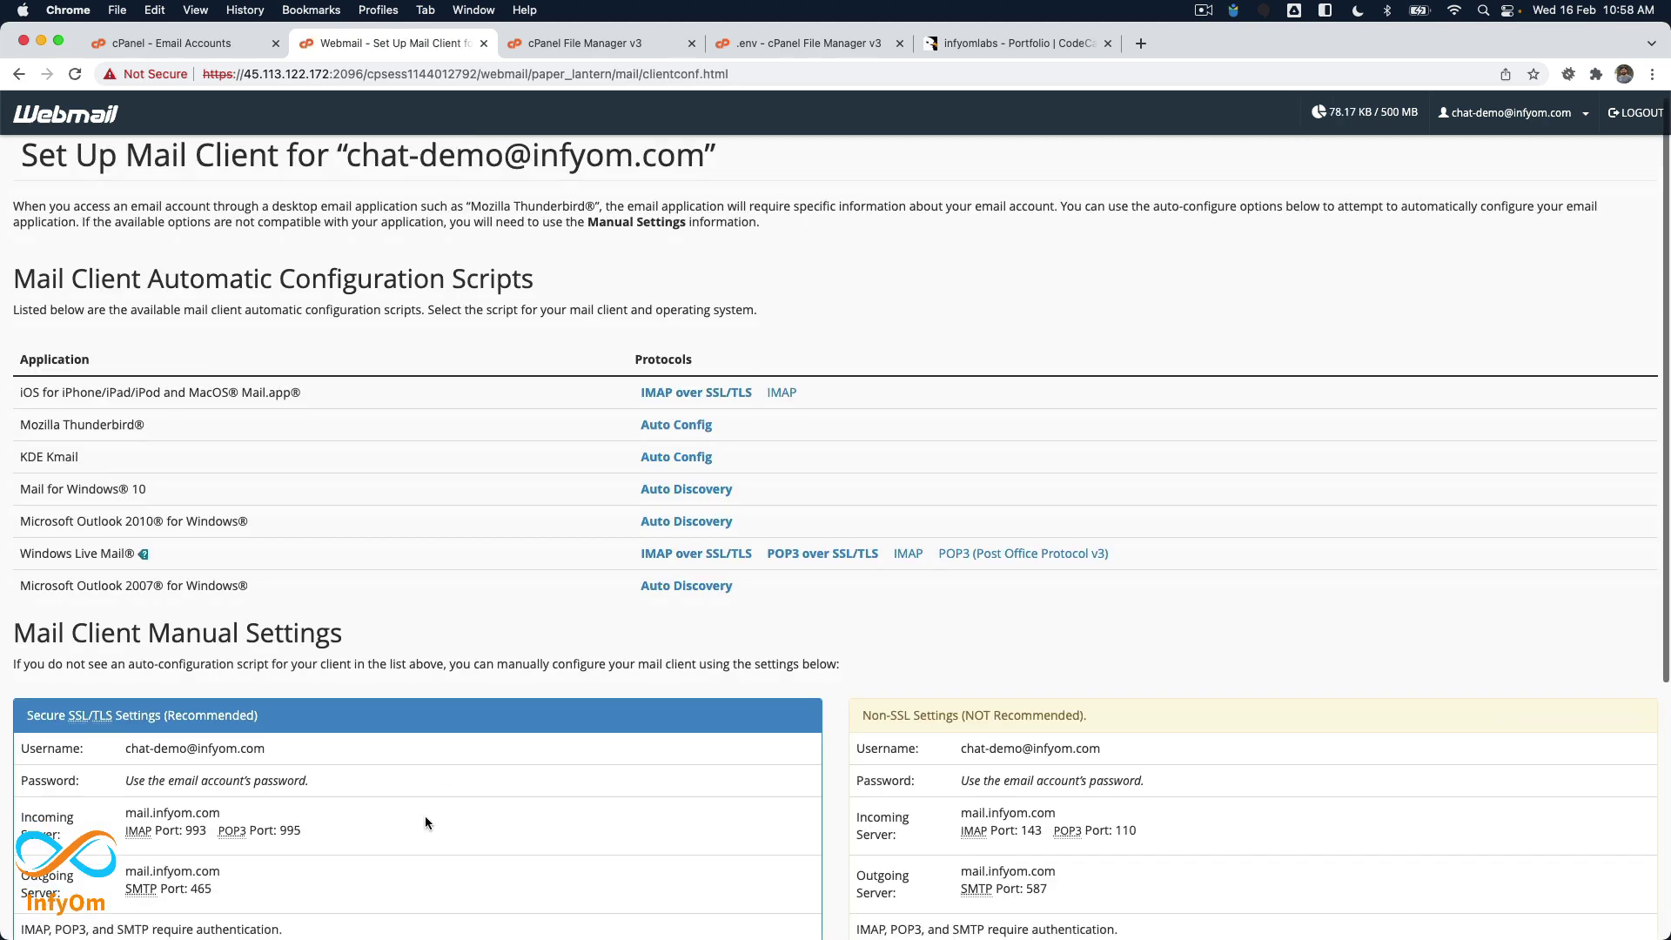
scroll(425, 822, "down", 5)
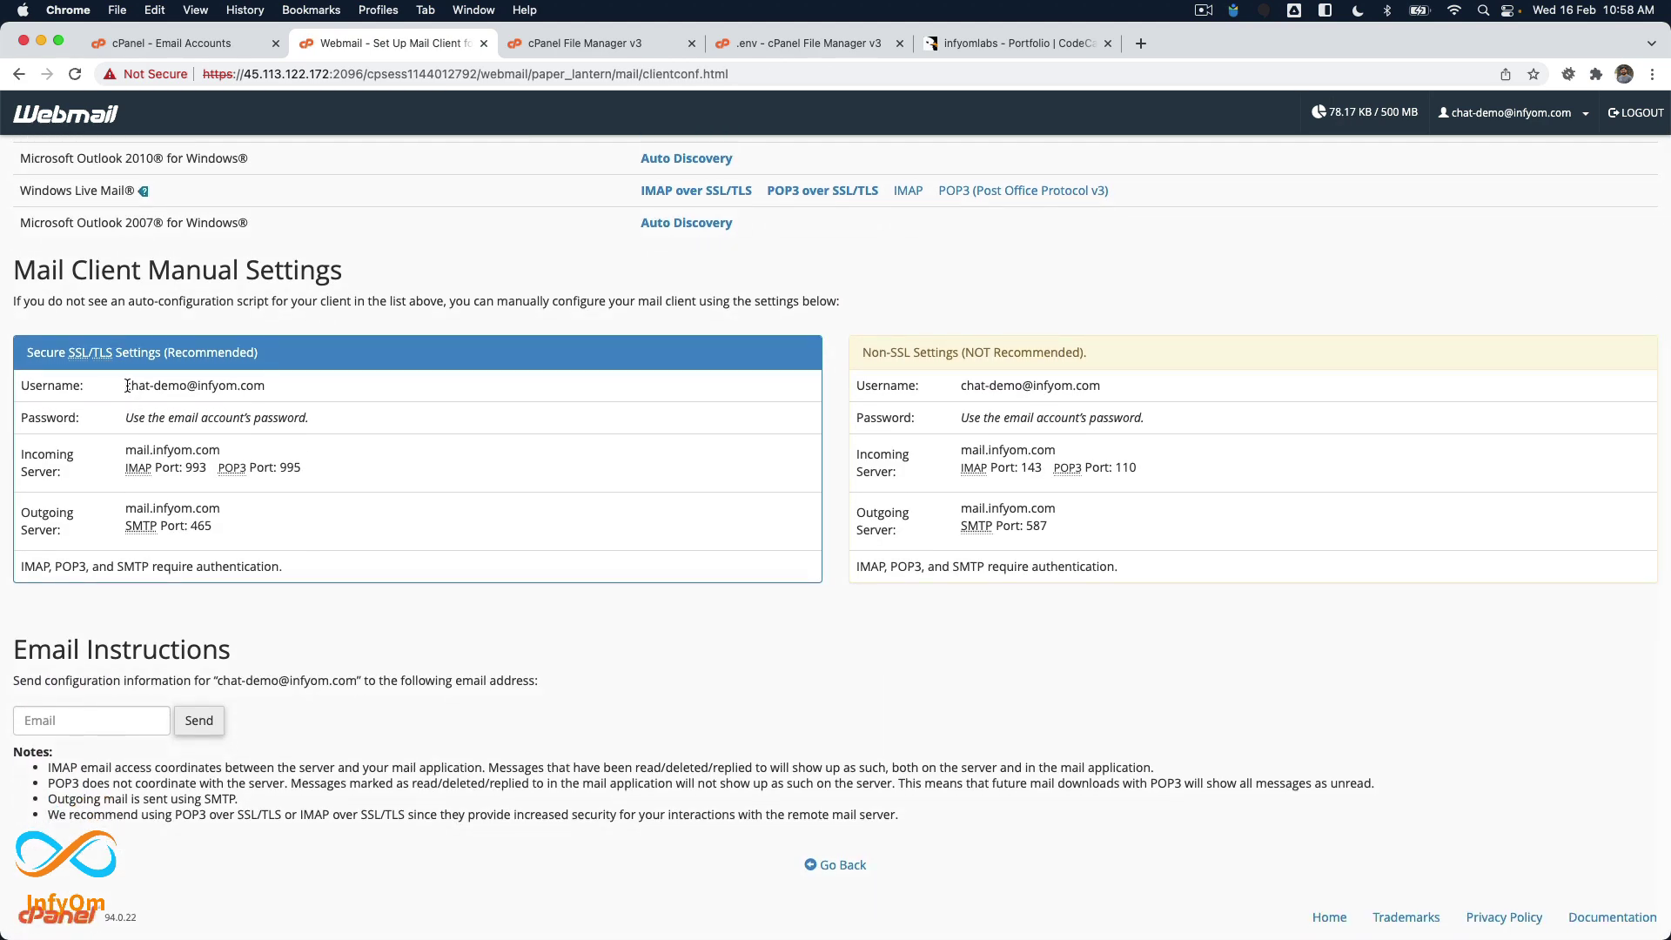
Highlight the username, password note and outgoing server mail.infyom.com on SMTP port 465
left_click_drag(127, 384, 299, 384)
left_click_drag(126, 418, 383, 414)
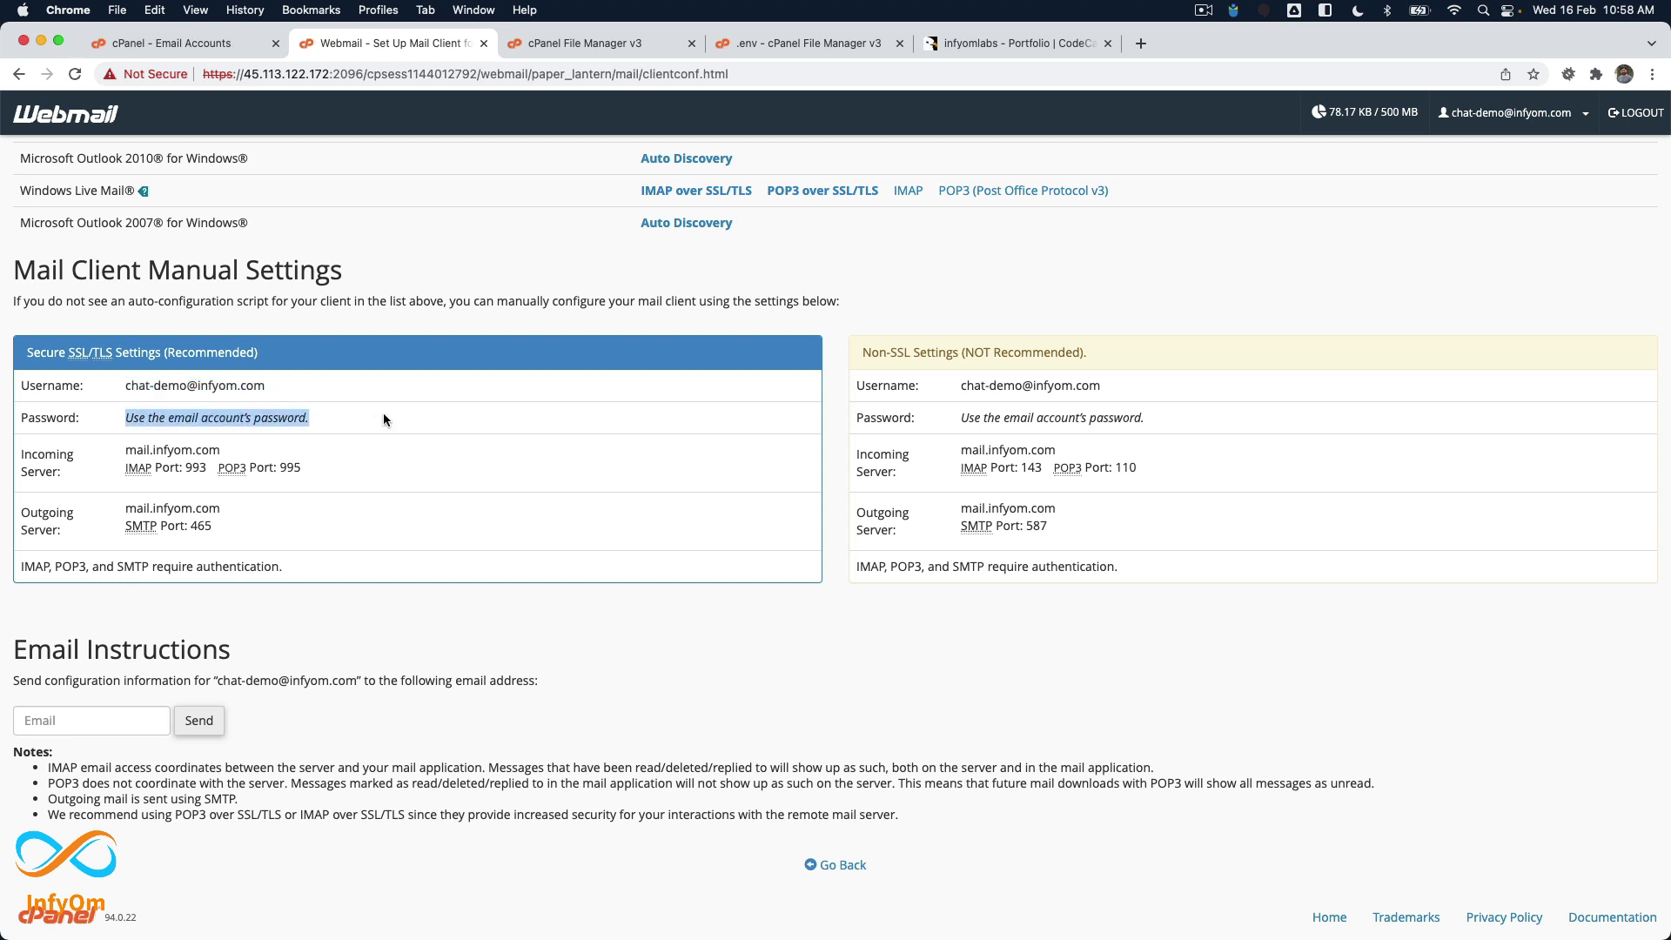
left_click(383, 420)
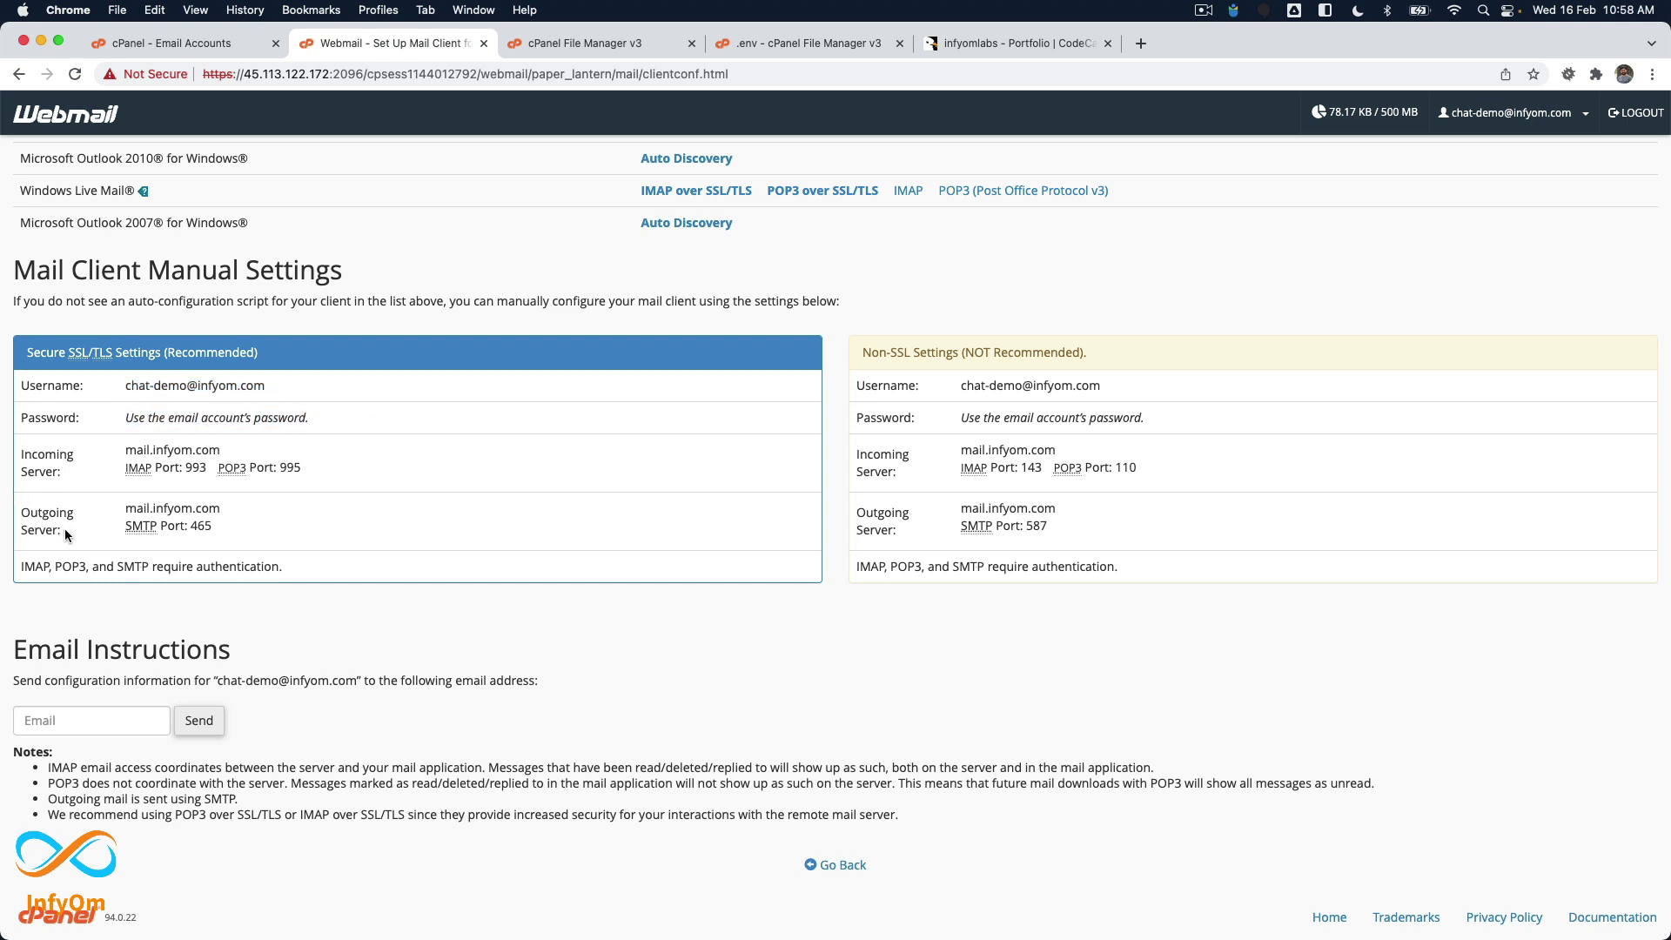
left_click_drag(13, 513, 90, 531)
left_click(90, 532)
left_click_drag(68, 529, 19, 513)
left_click(24, 520)
scroll(895, 352, "down", 1)
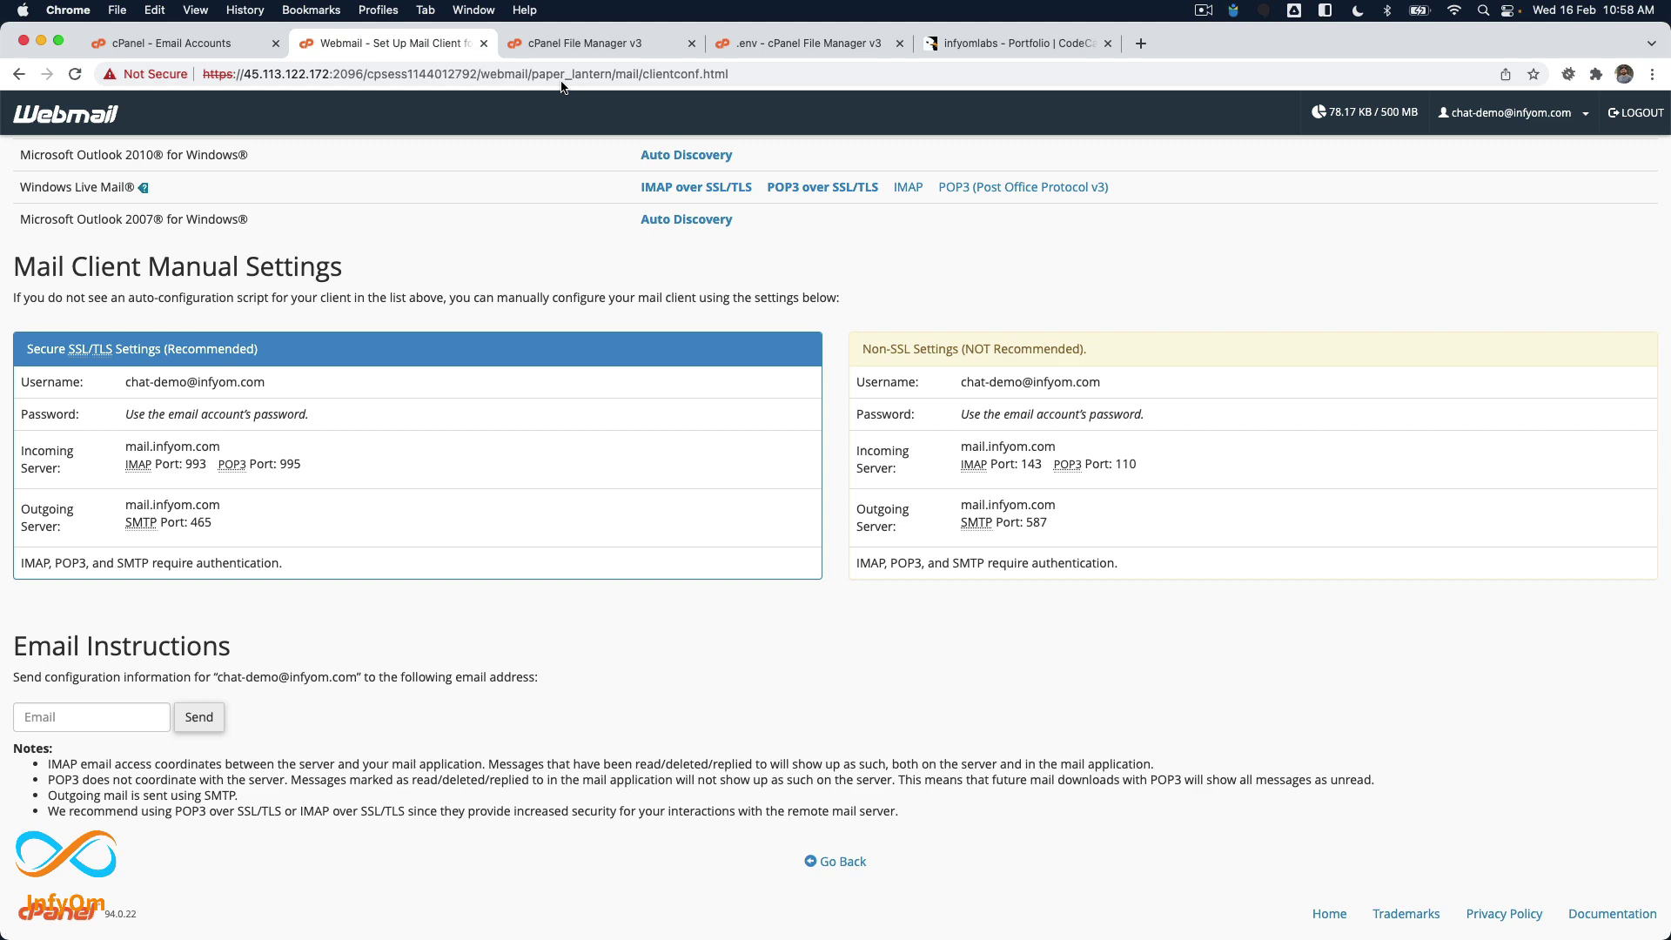
Open .env in the File Manager editor, close the old read-only view, and locate MAIL_MAILER
left_click(571, 49)
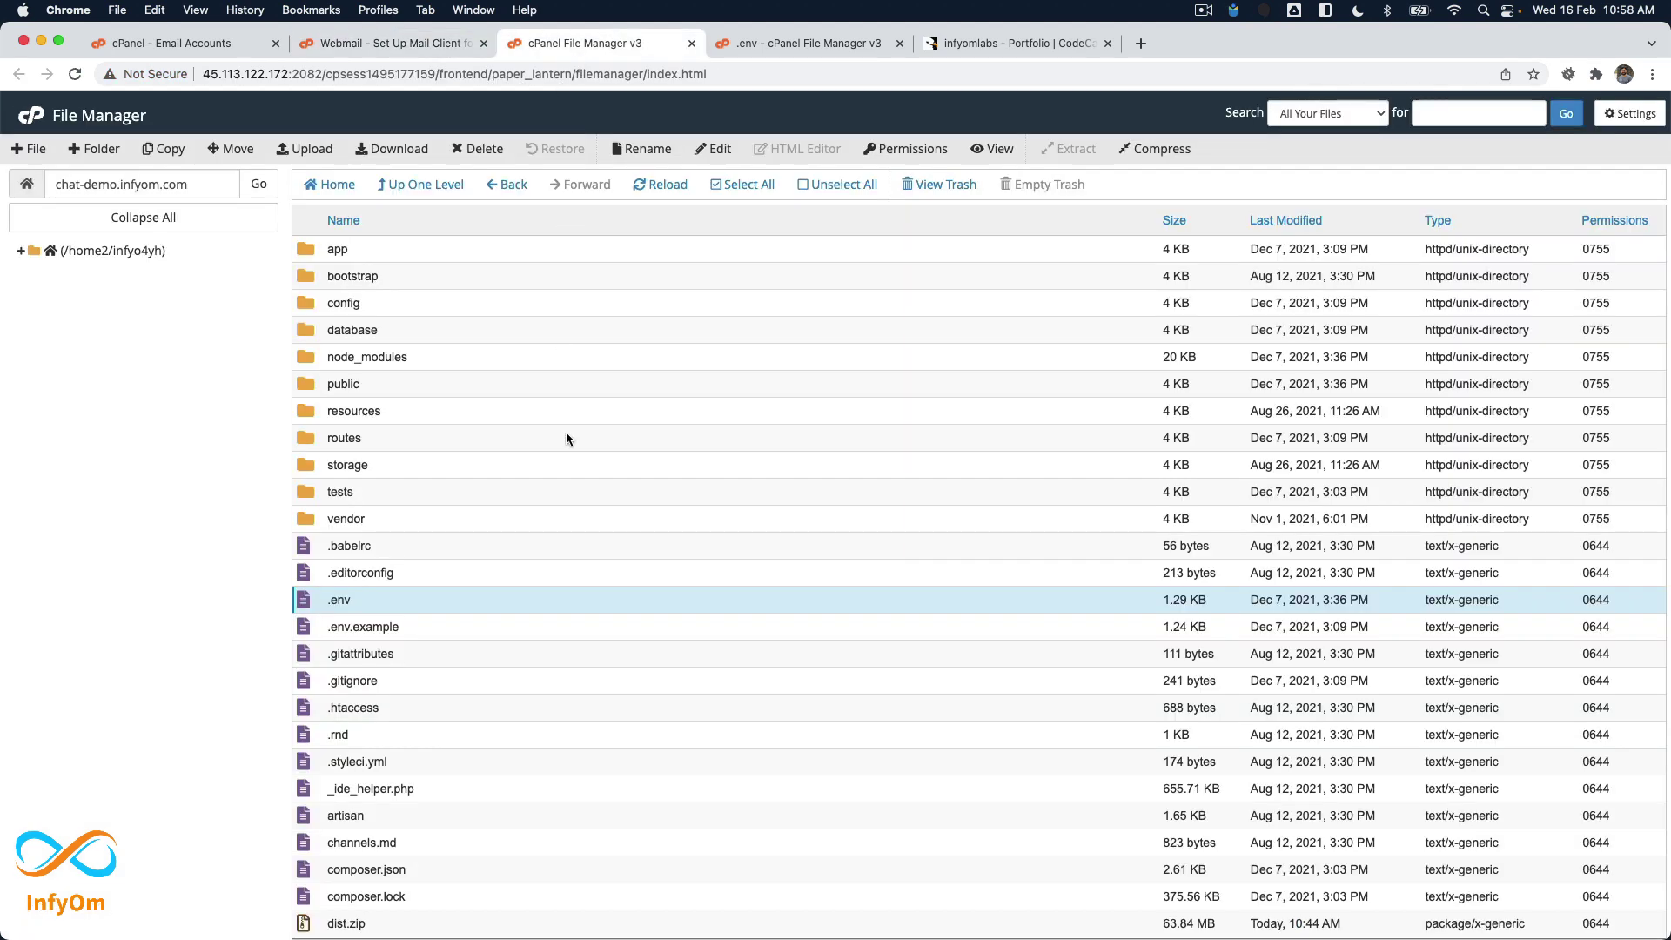
right_click(342, 612)
left_click(383, 671)
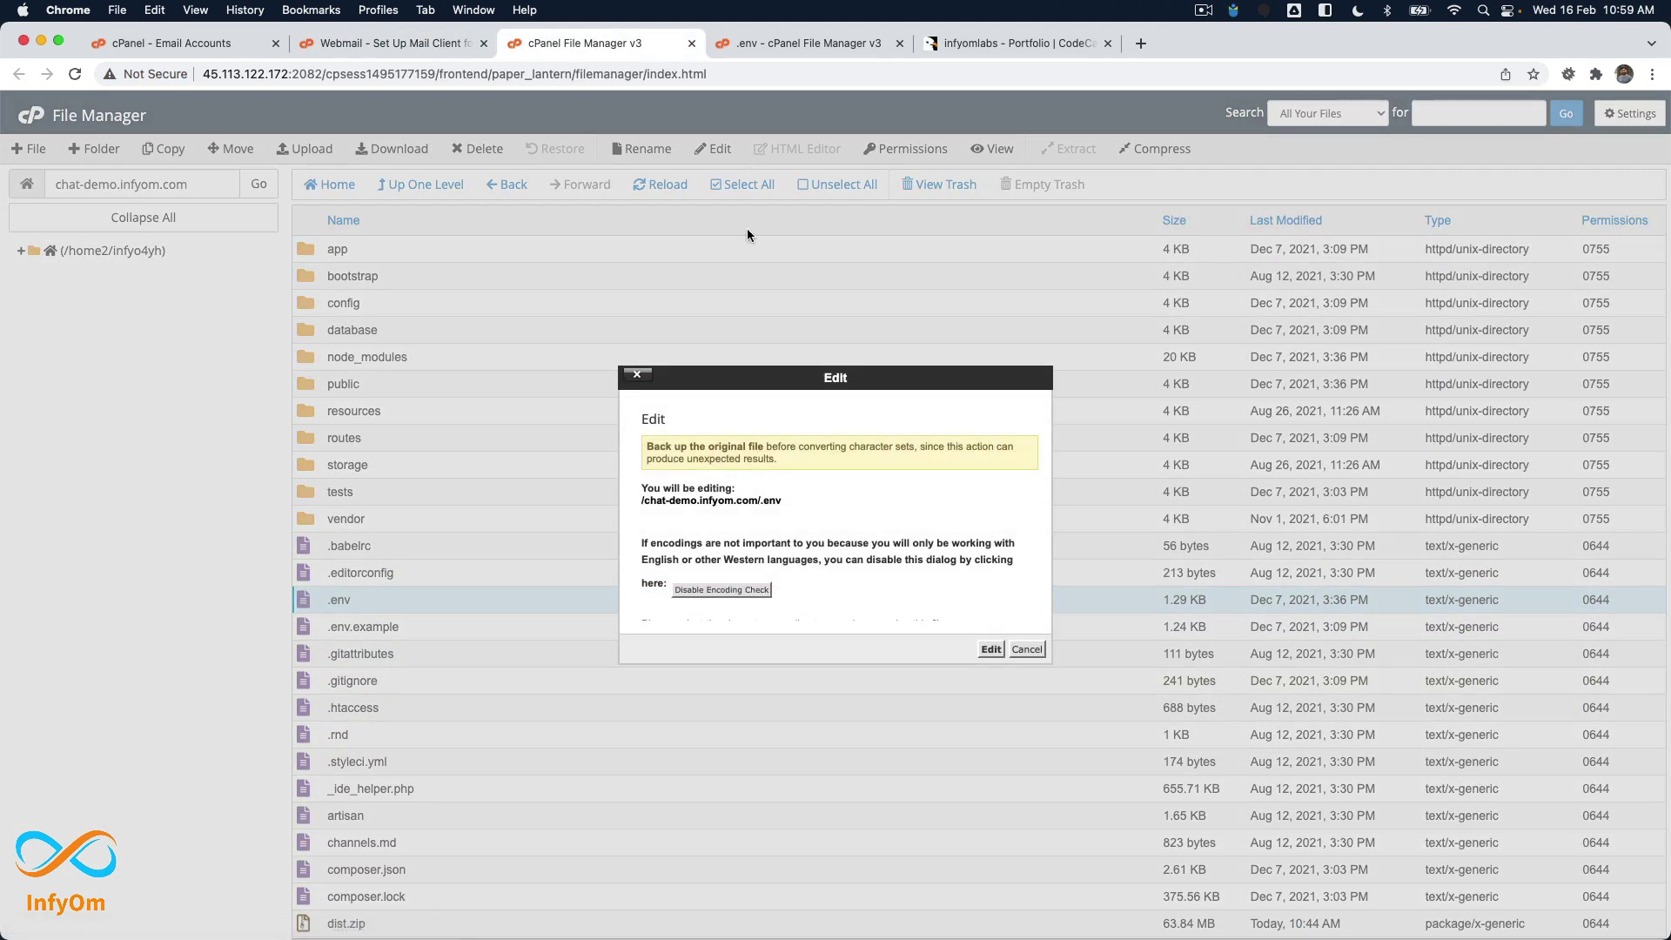
left_click(991, 649)
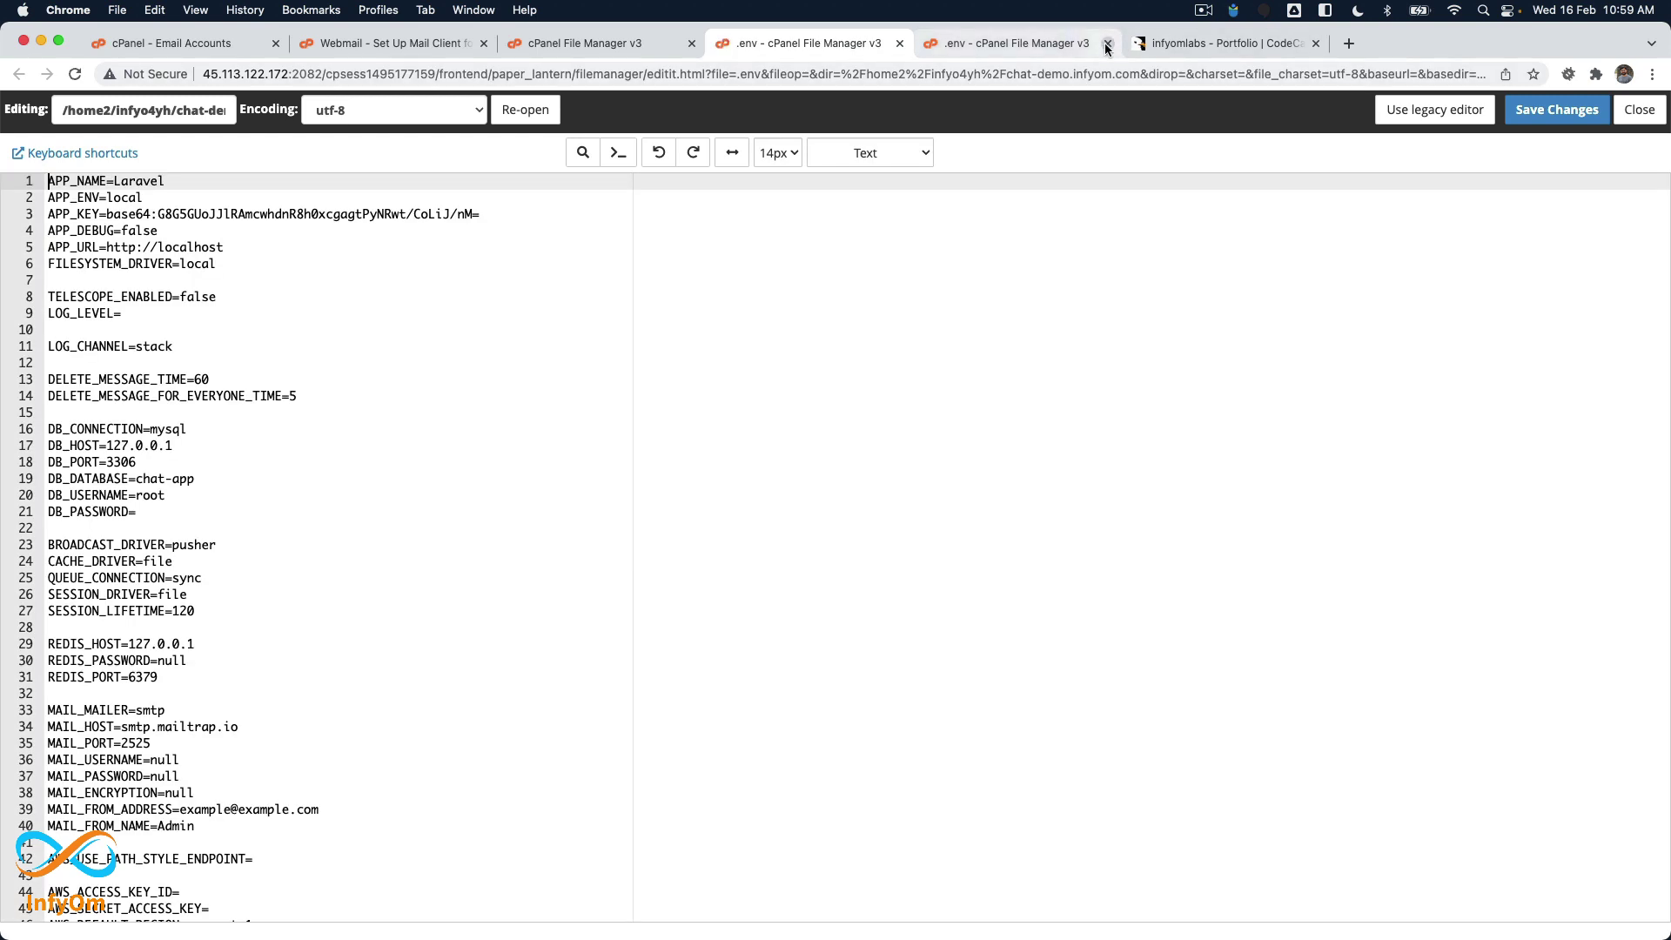
left_click(1107, 44)
scroll(224, 599, "down", 5)
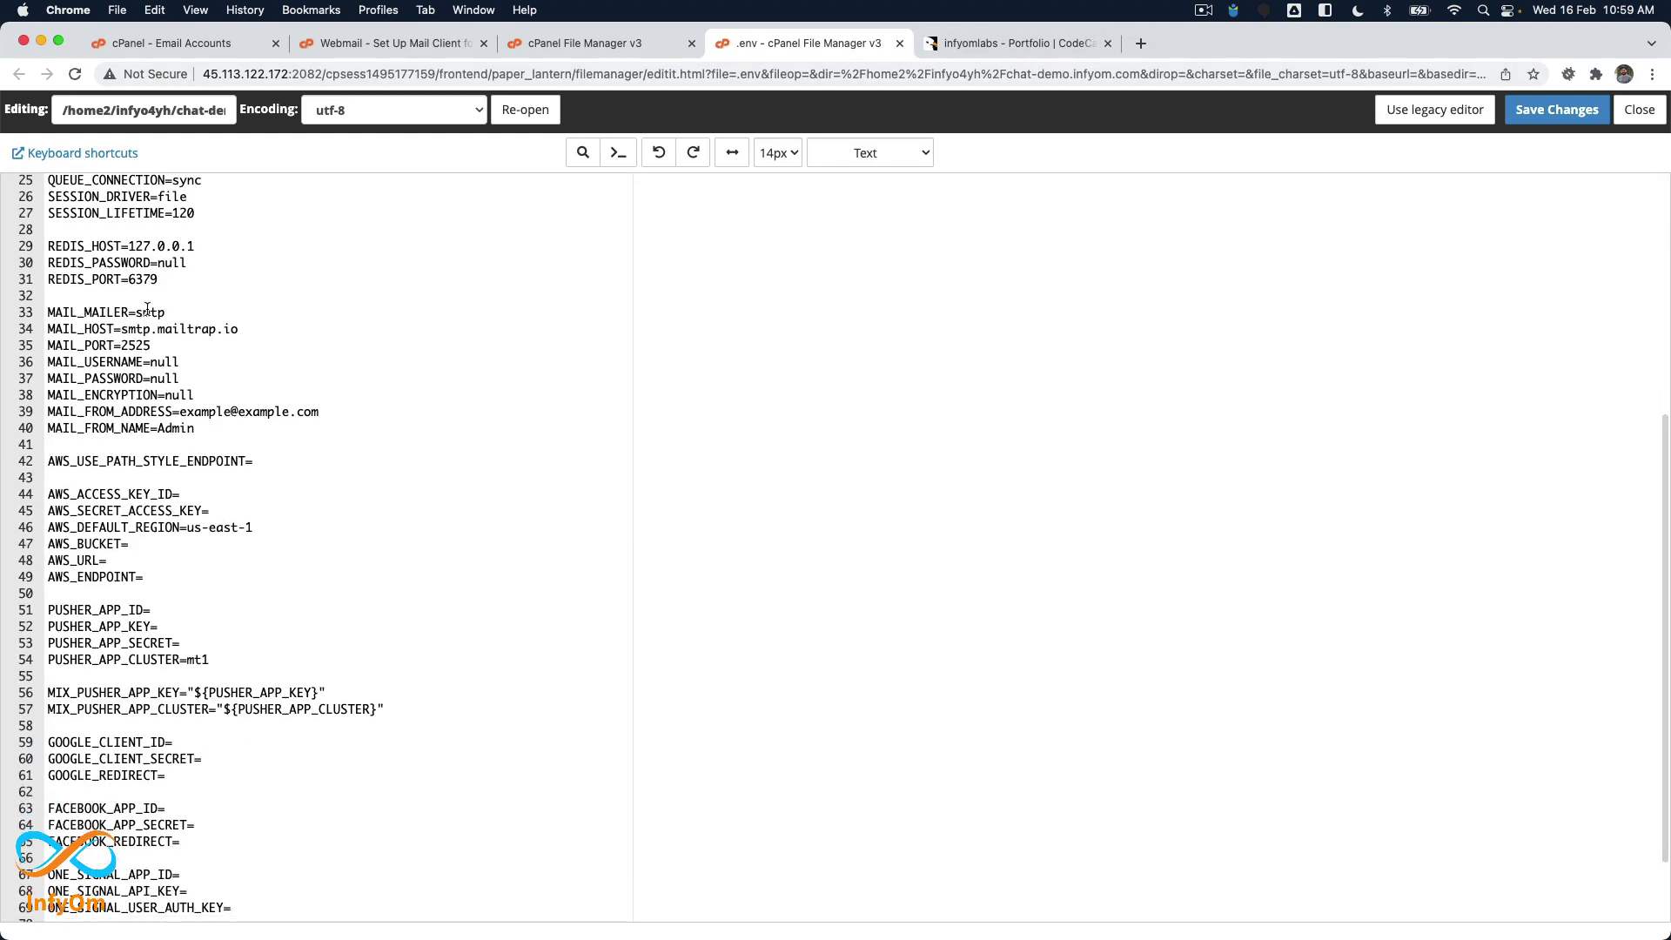
double_click(77, 312)
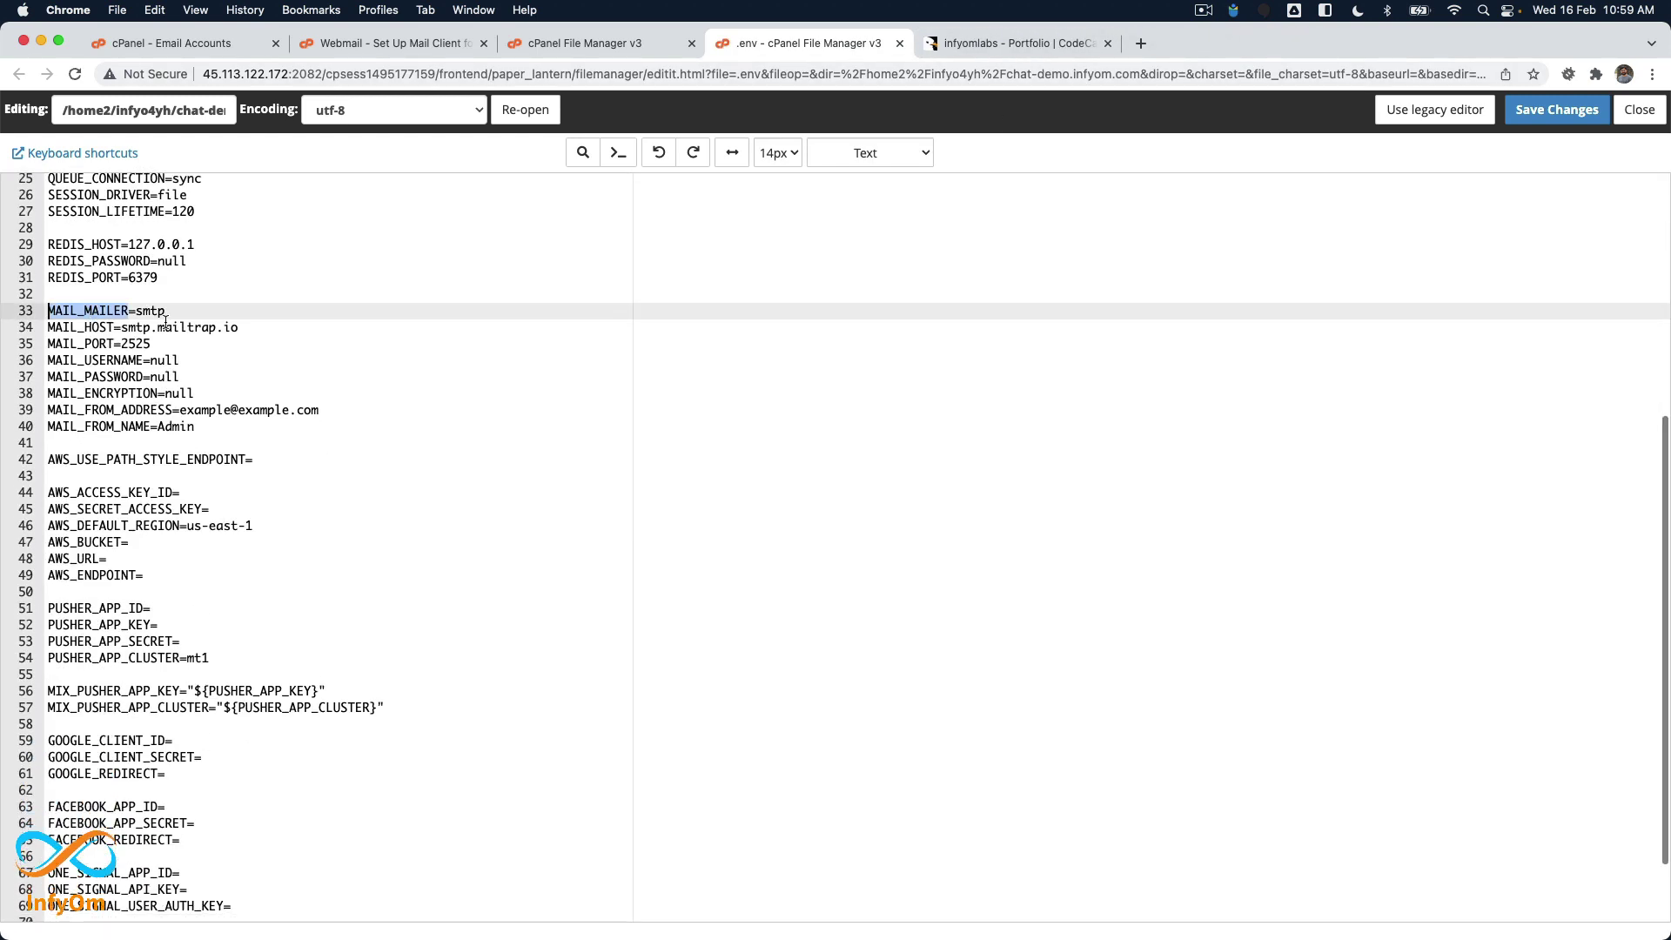
left_click(390, 43)
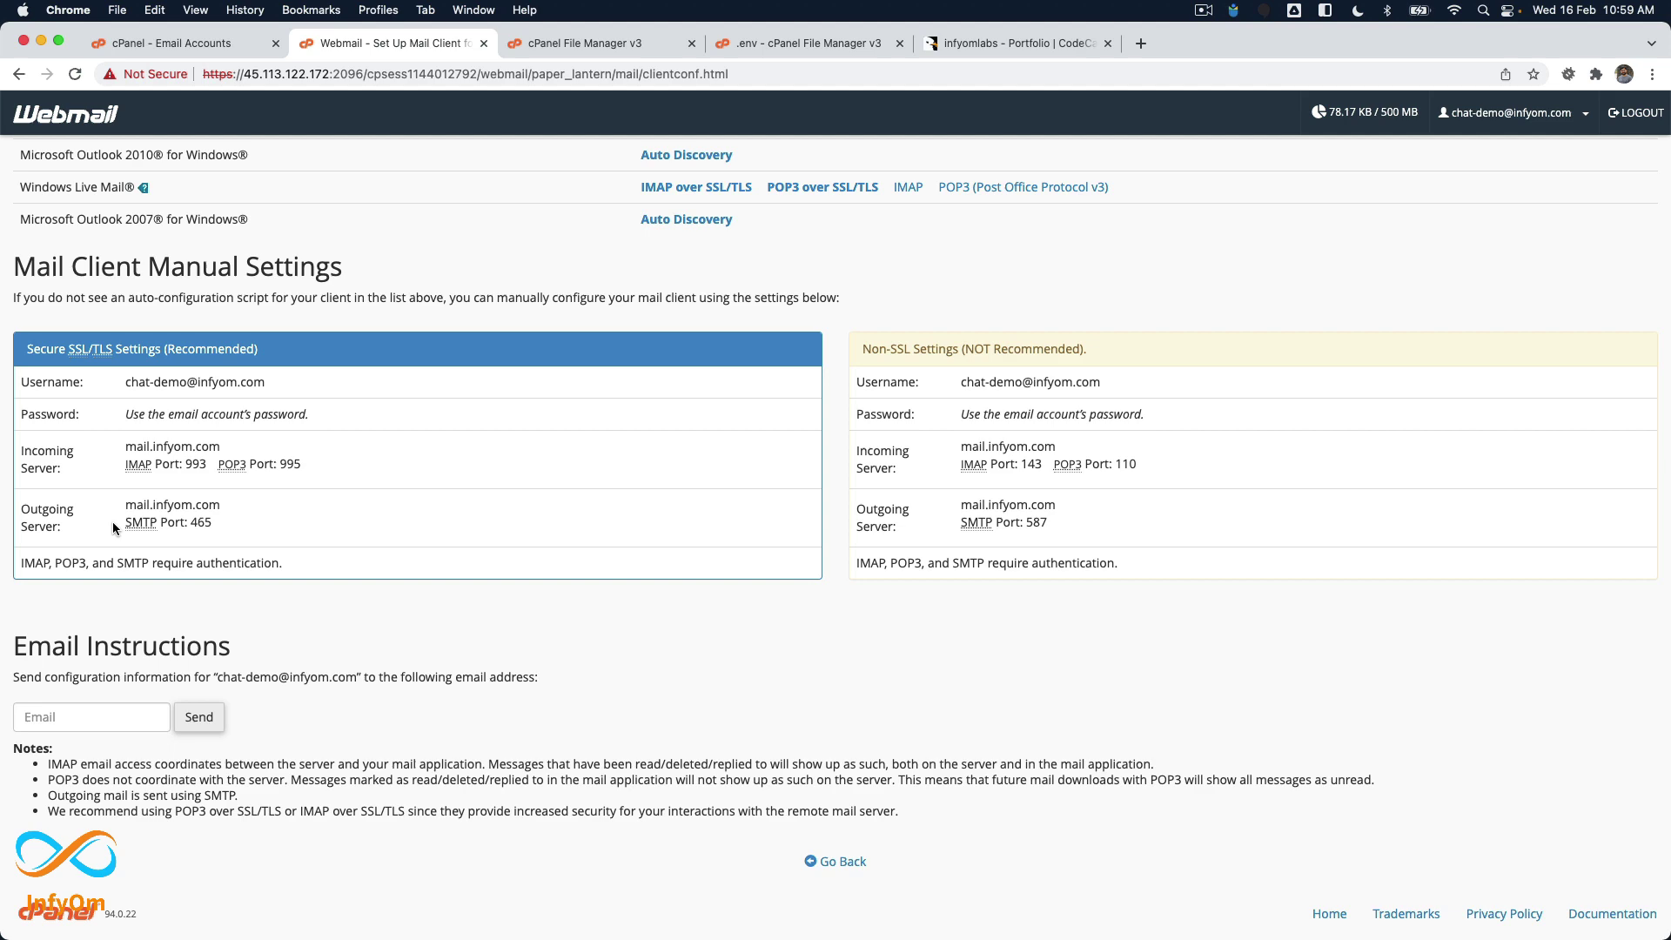
Replace MAIL_HOST smtp.mailtrap.io with mail.infyom.com copied from the webmail settings
left_click_drag(112, 521, 206, 537)
left_click(205, 538)
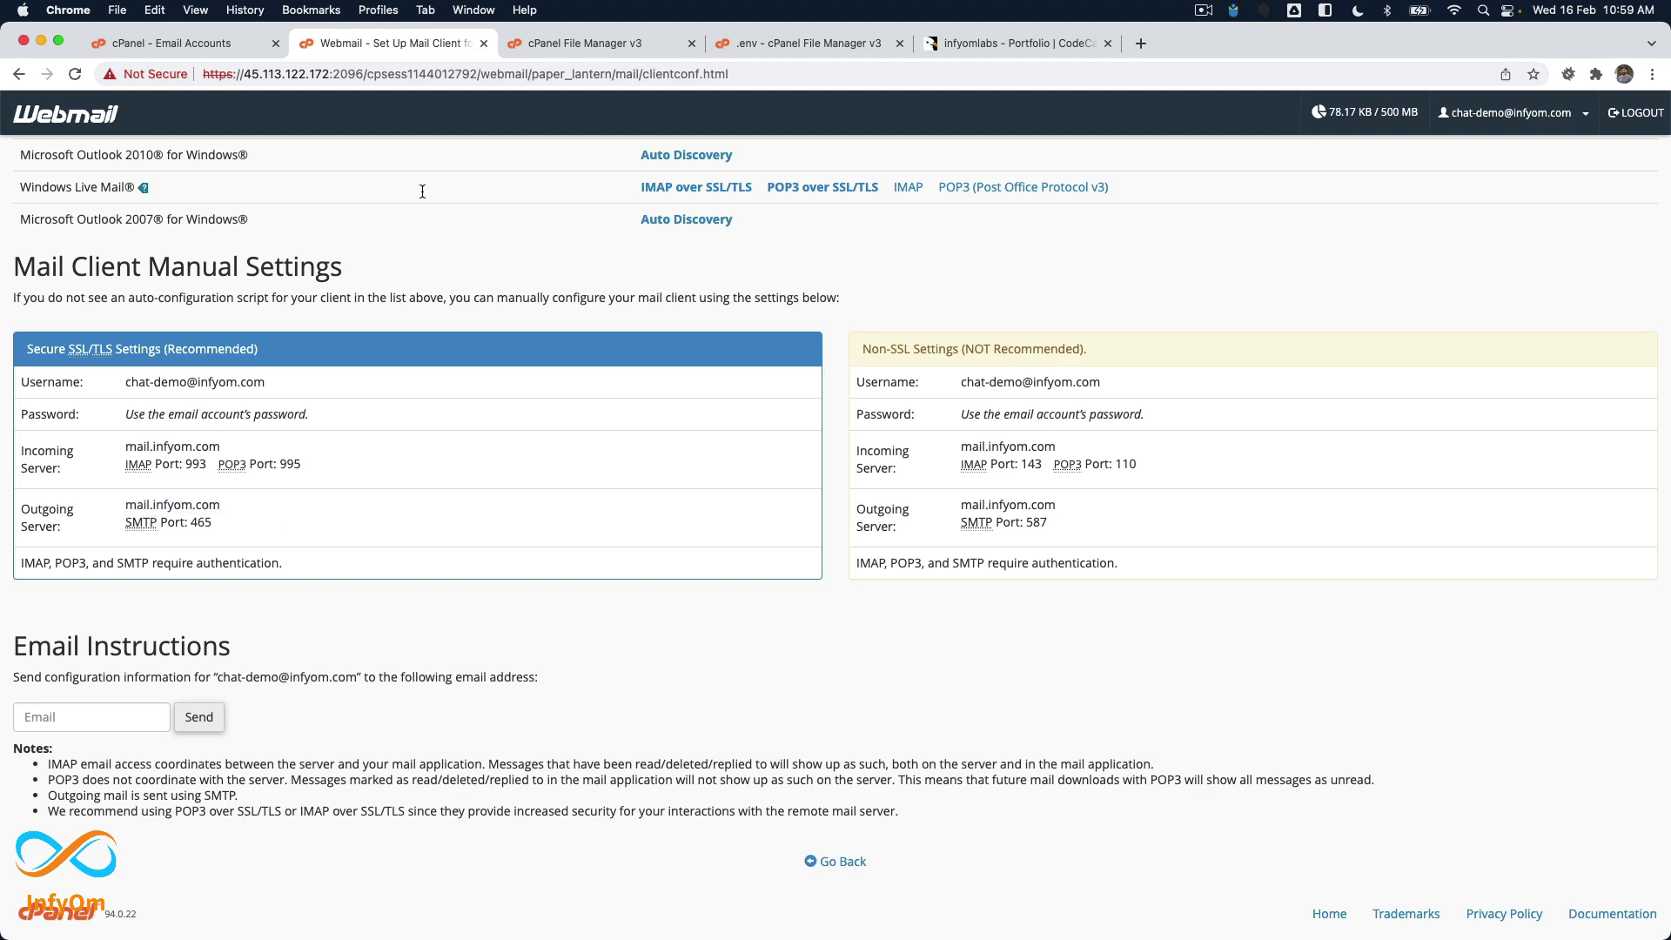
left_click(618, 45)
left_click(764, 40)
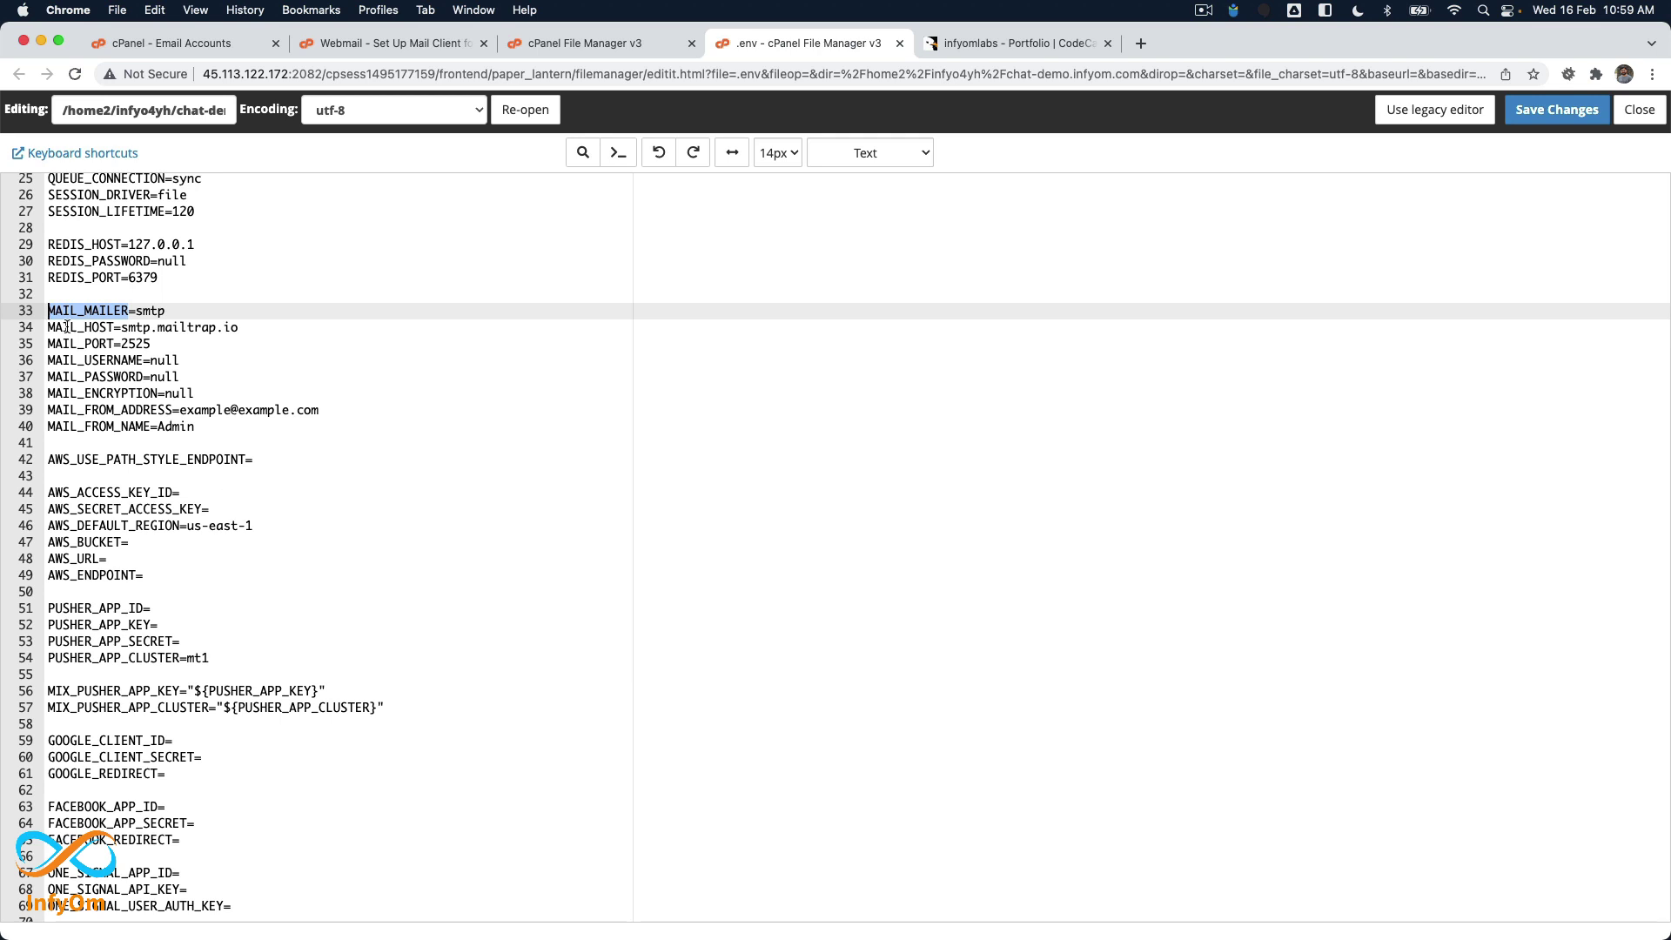
left_click(342, 46)
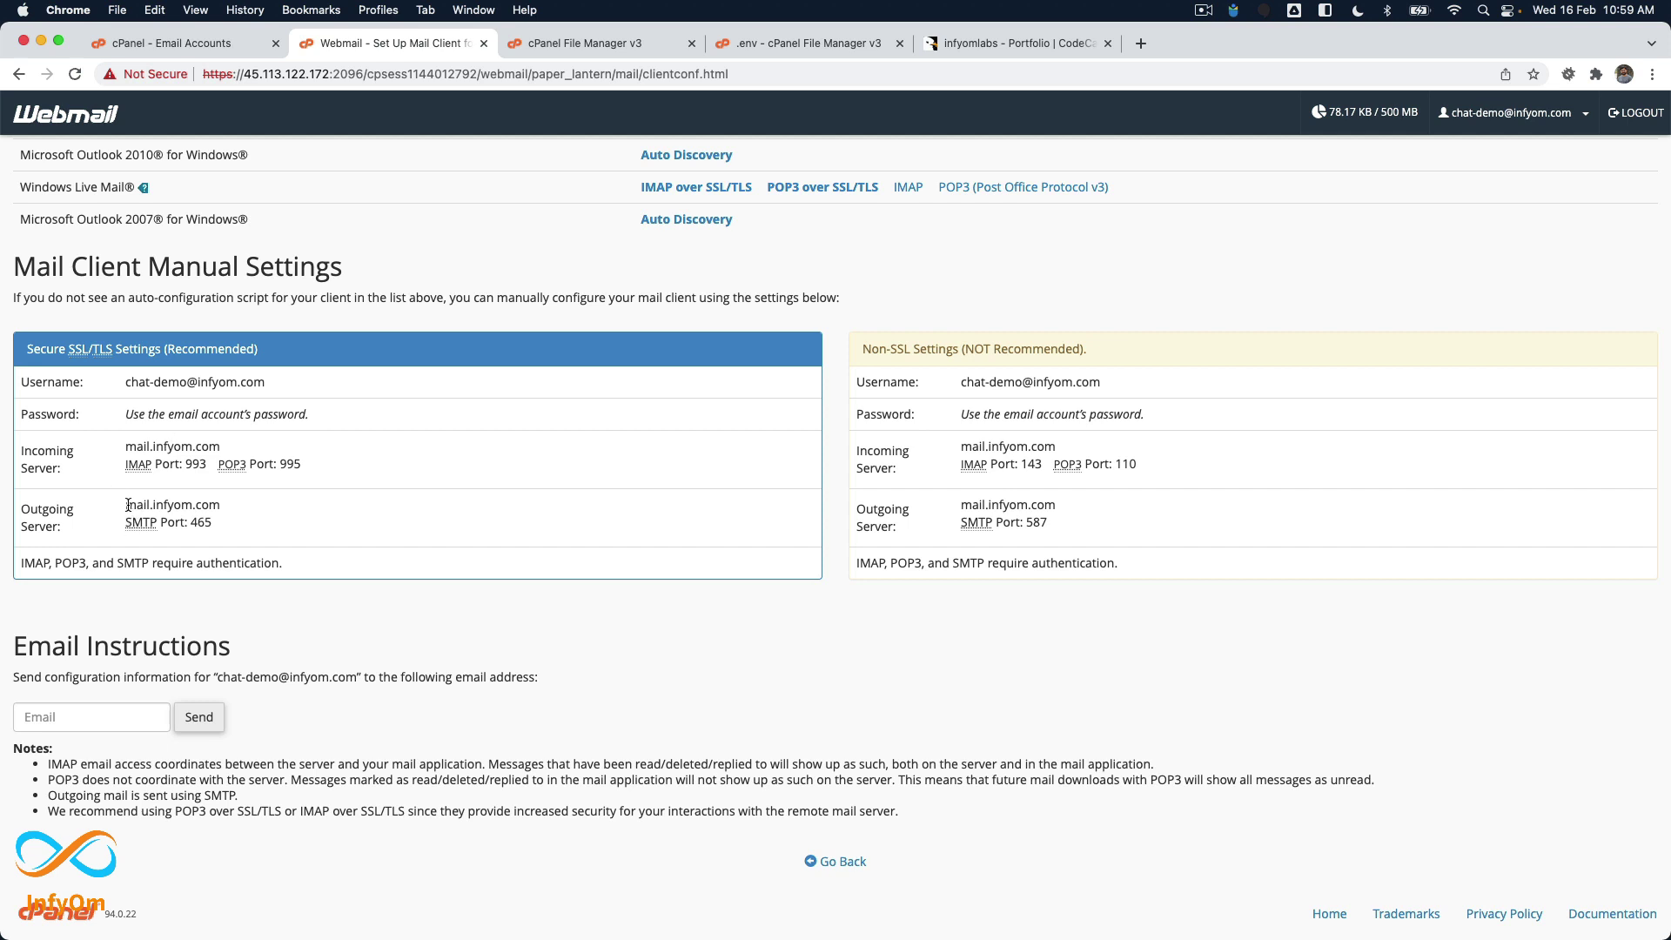
left_click_drag(127, 504, 225, 508)
key("super+c")
left_click(802, 39)
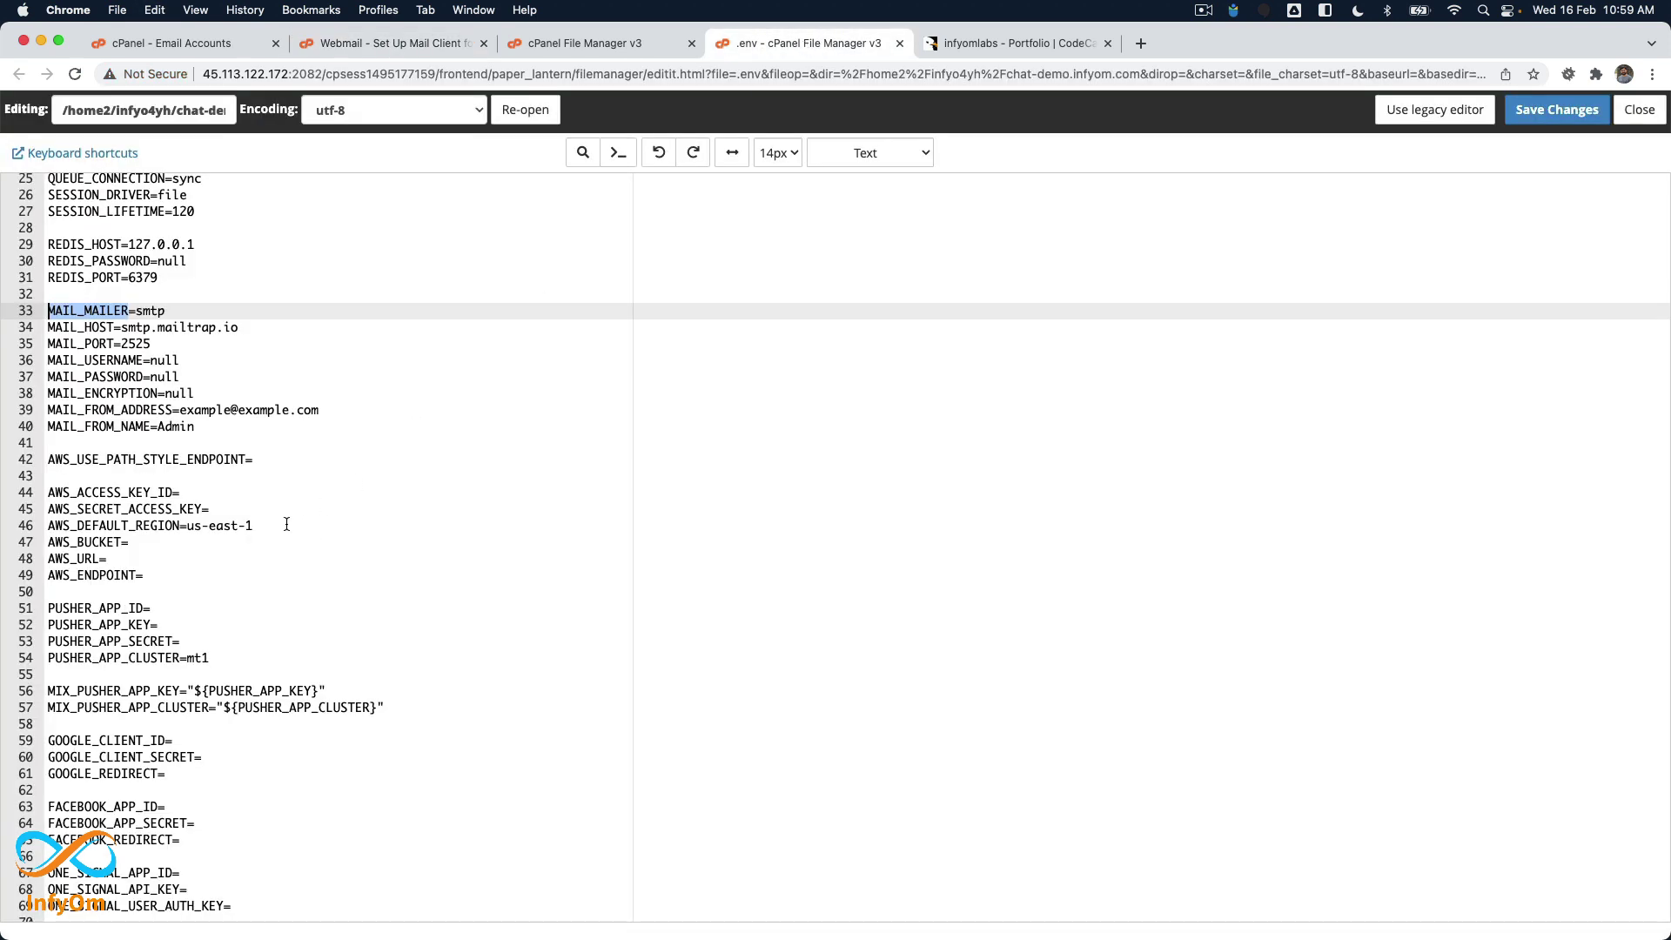
left_click_drag(120, 327, 278, 328)
key("super+v")
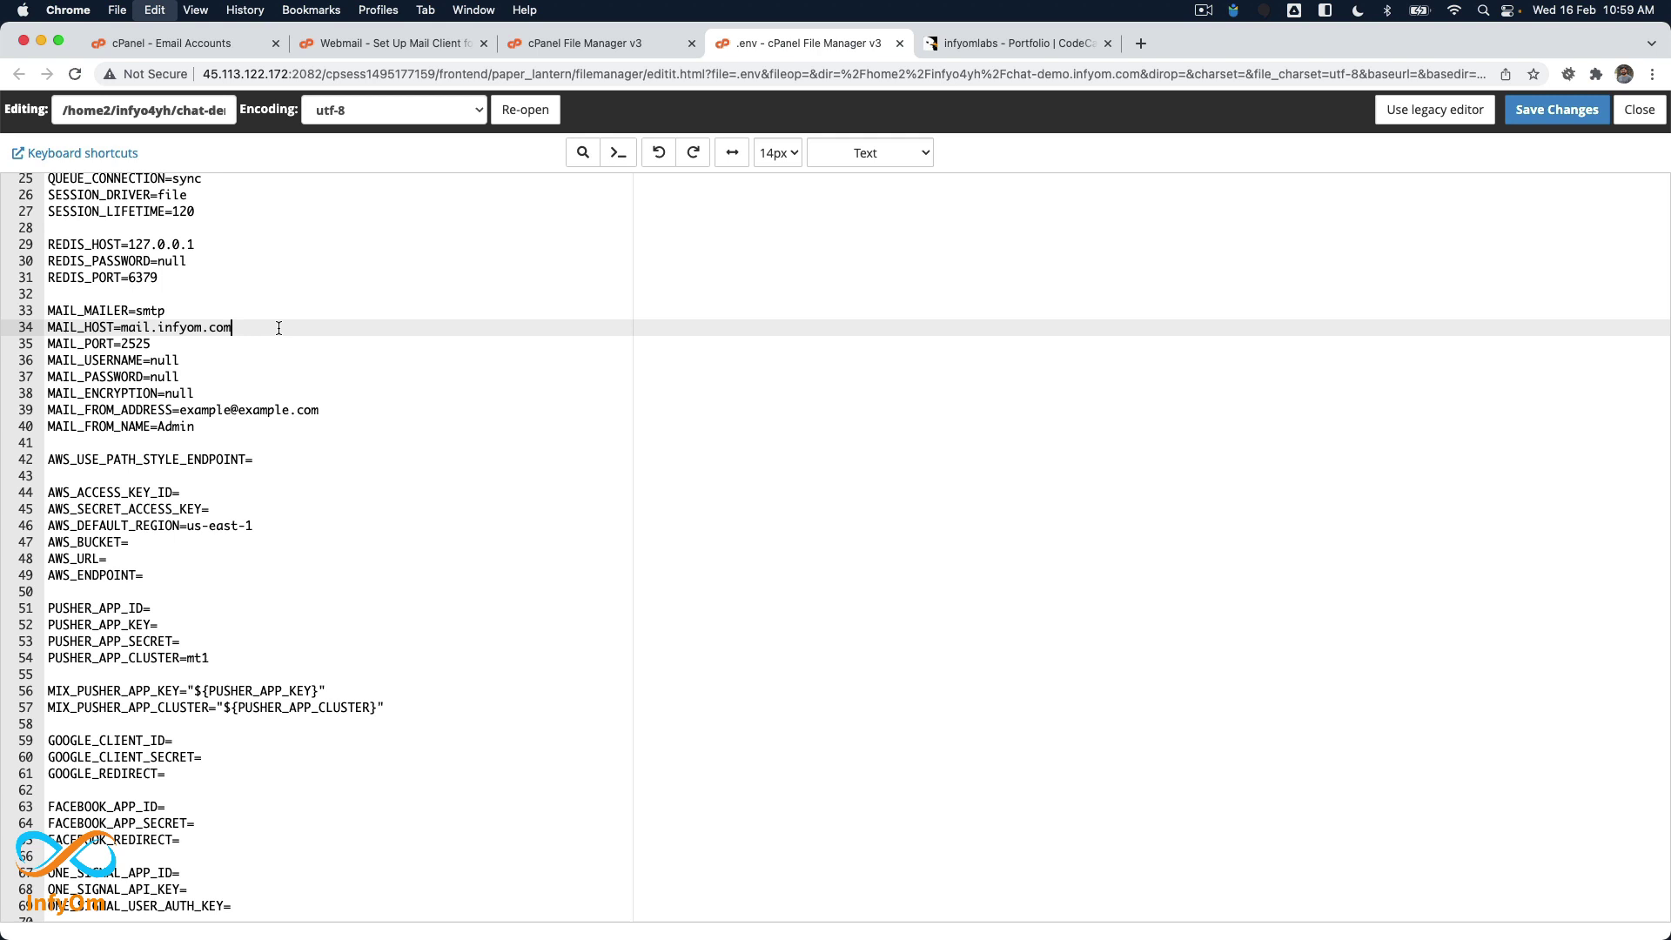
Change MAIL_PORT from 2525 to 465, checking it against the SMTP port
double_click(136, 345)
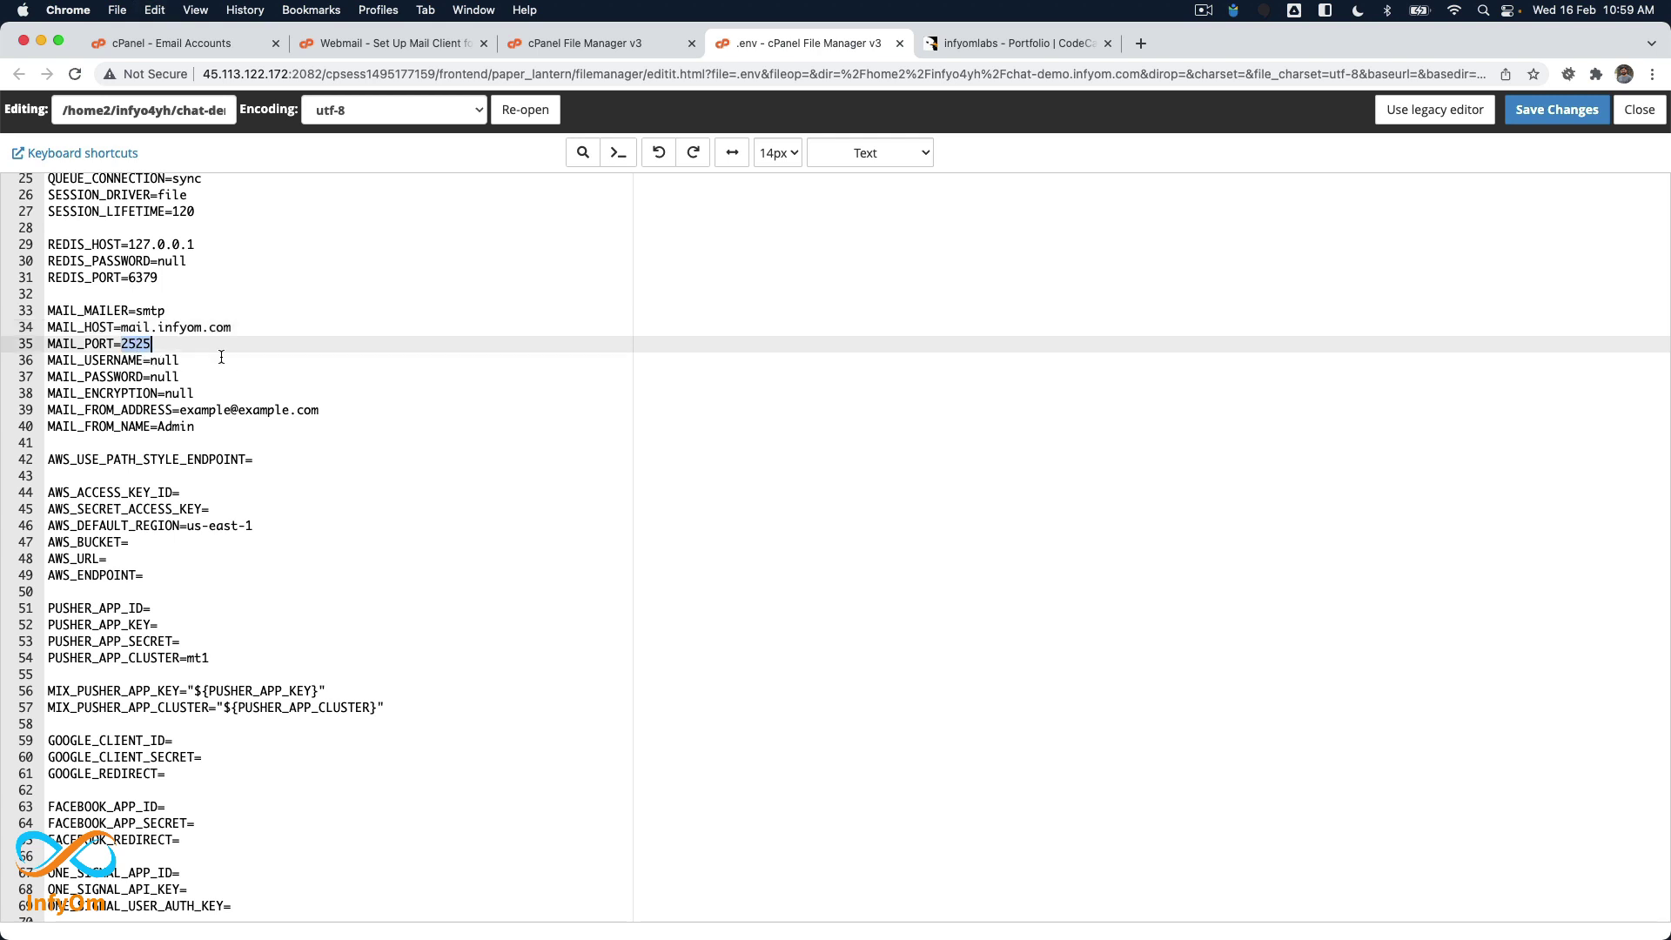
type("465")
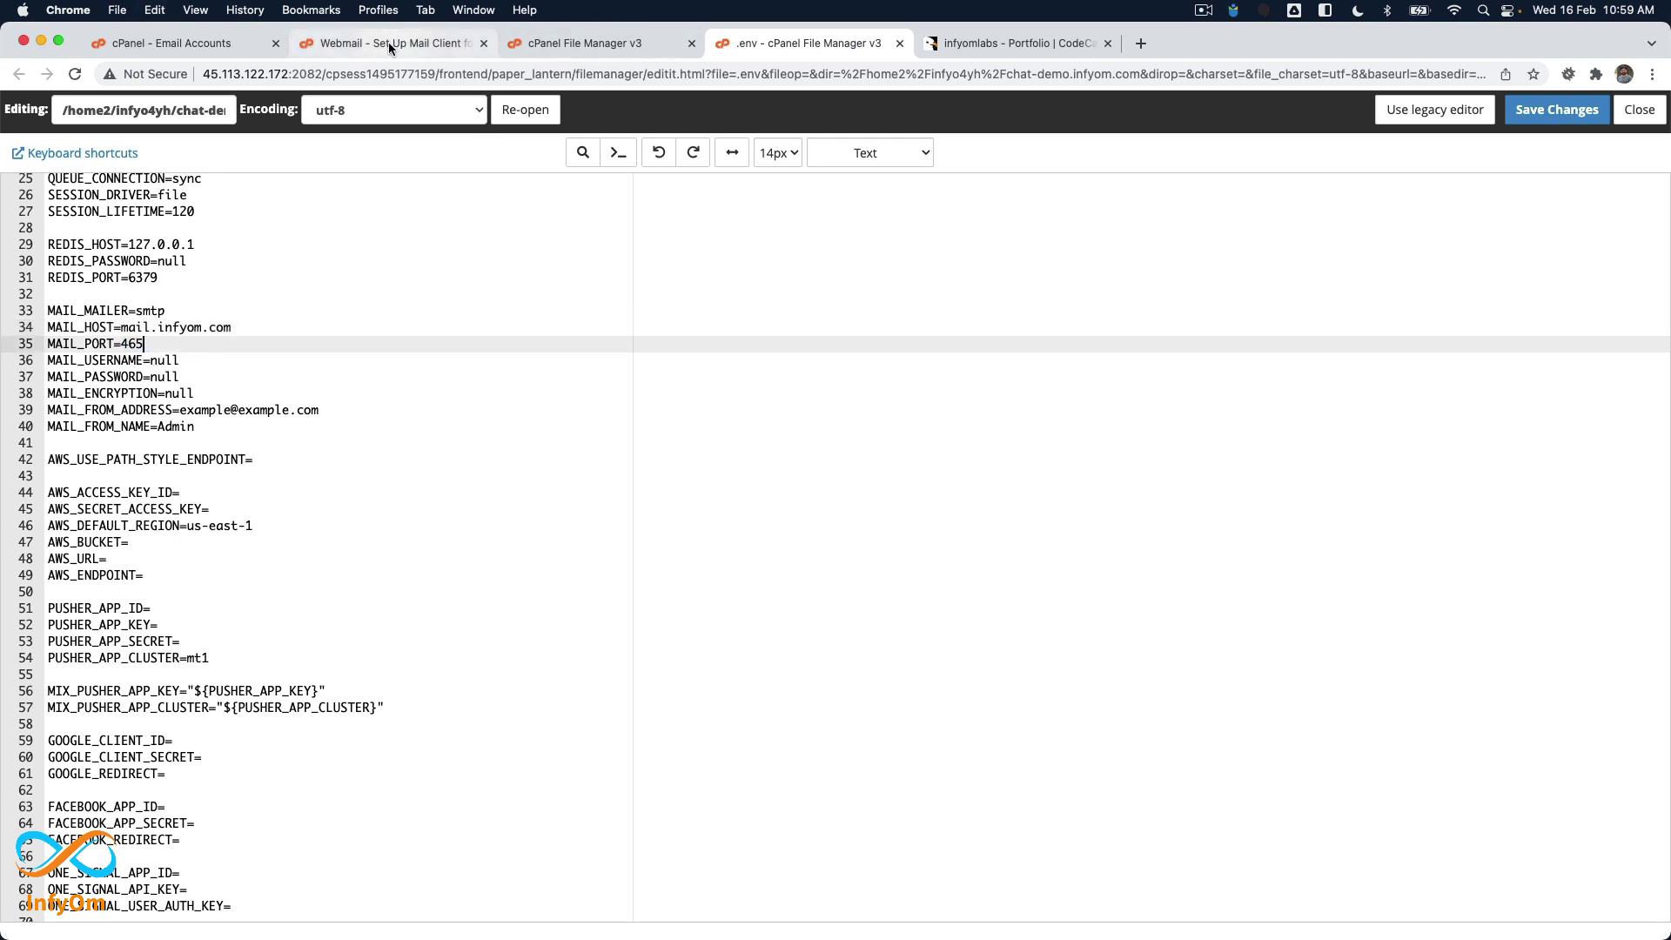
left_click(388, 41)
left_click(209, 522)
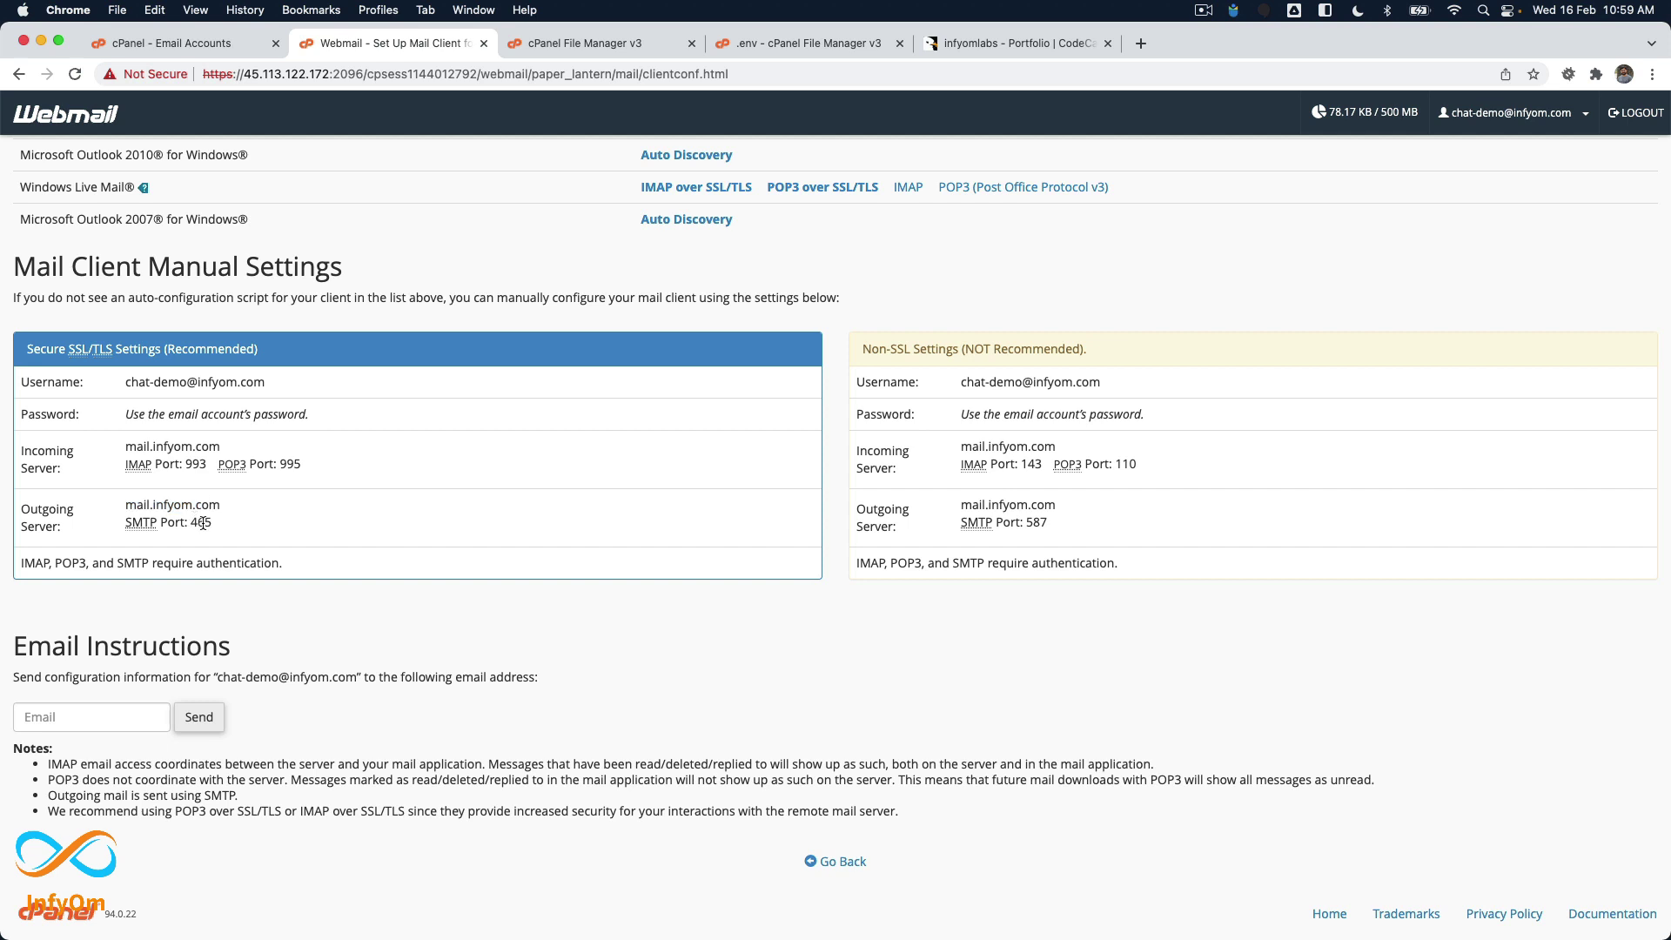
double_click(203, 522)
left_click(396, 514)
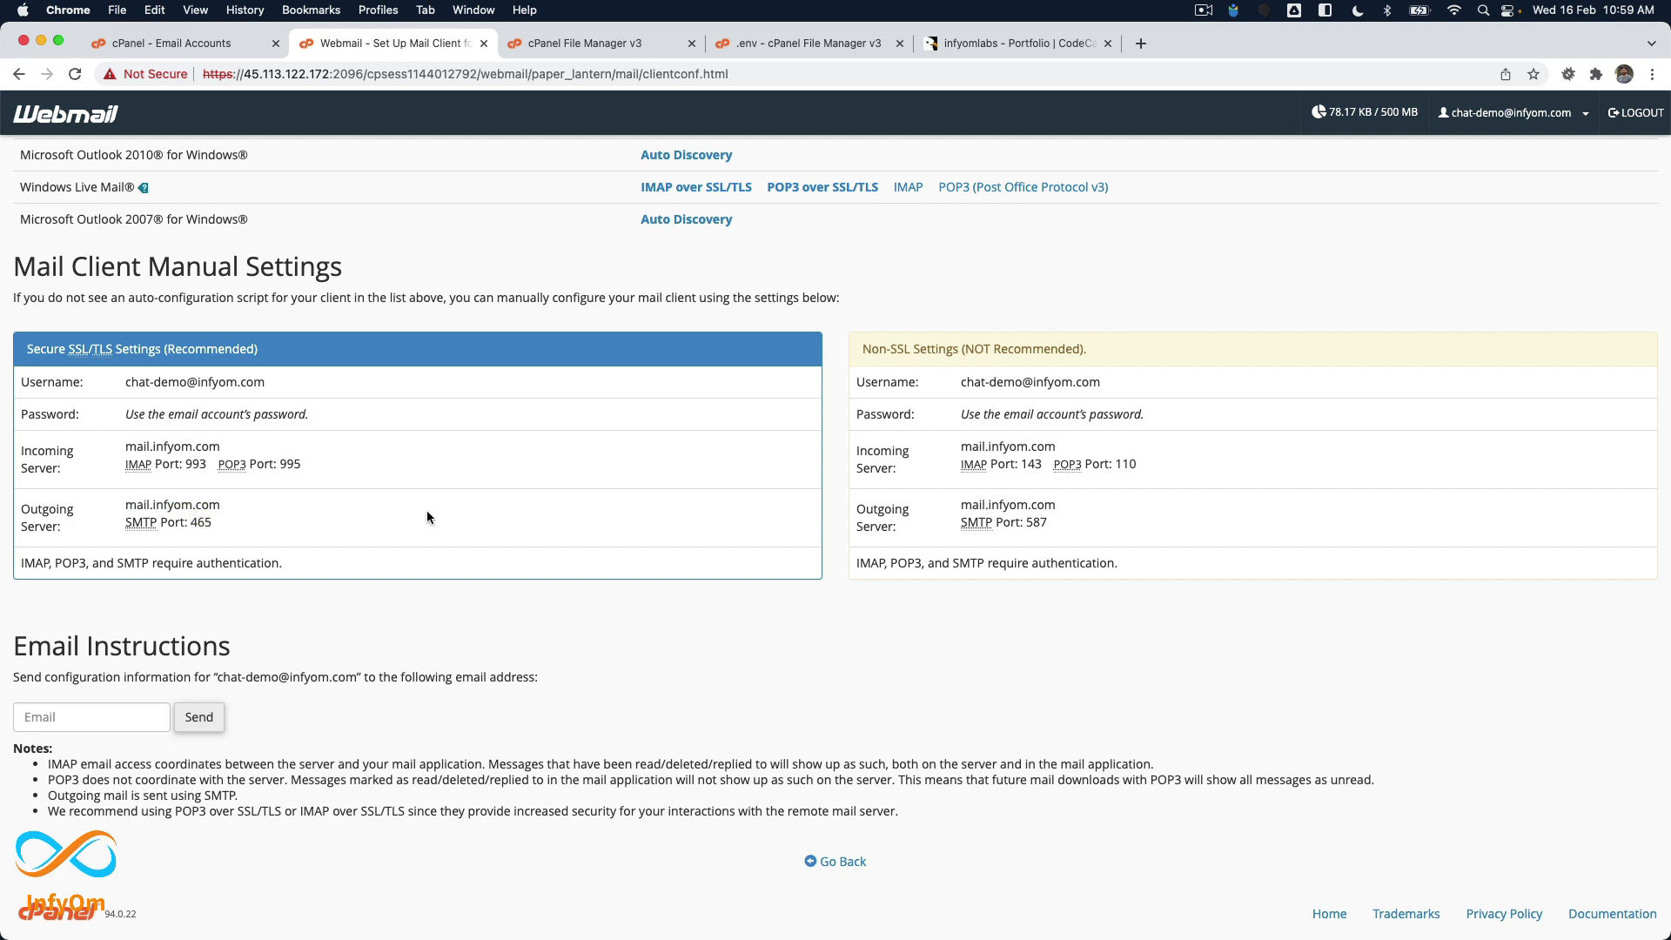
left_click(778, 45)
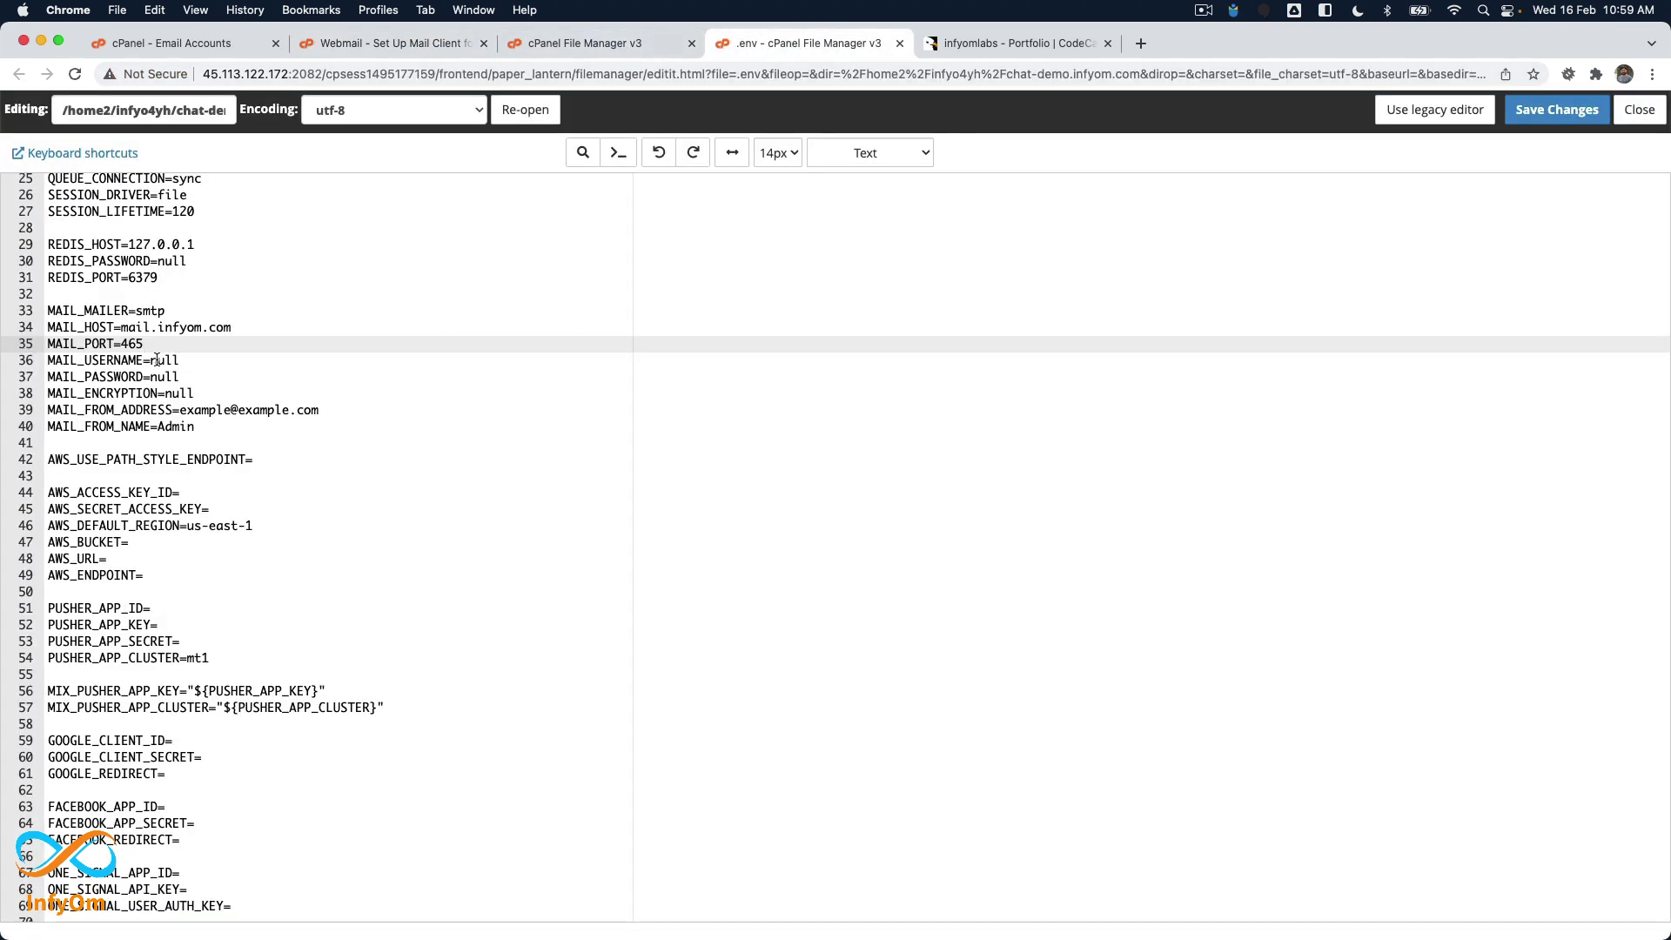
Paste the mailbox's SSL username address as MAIL_USERNAME in place of null
left_click(390, 46)
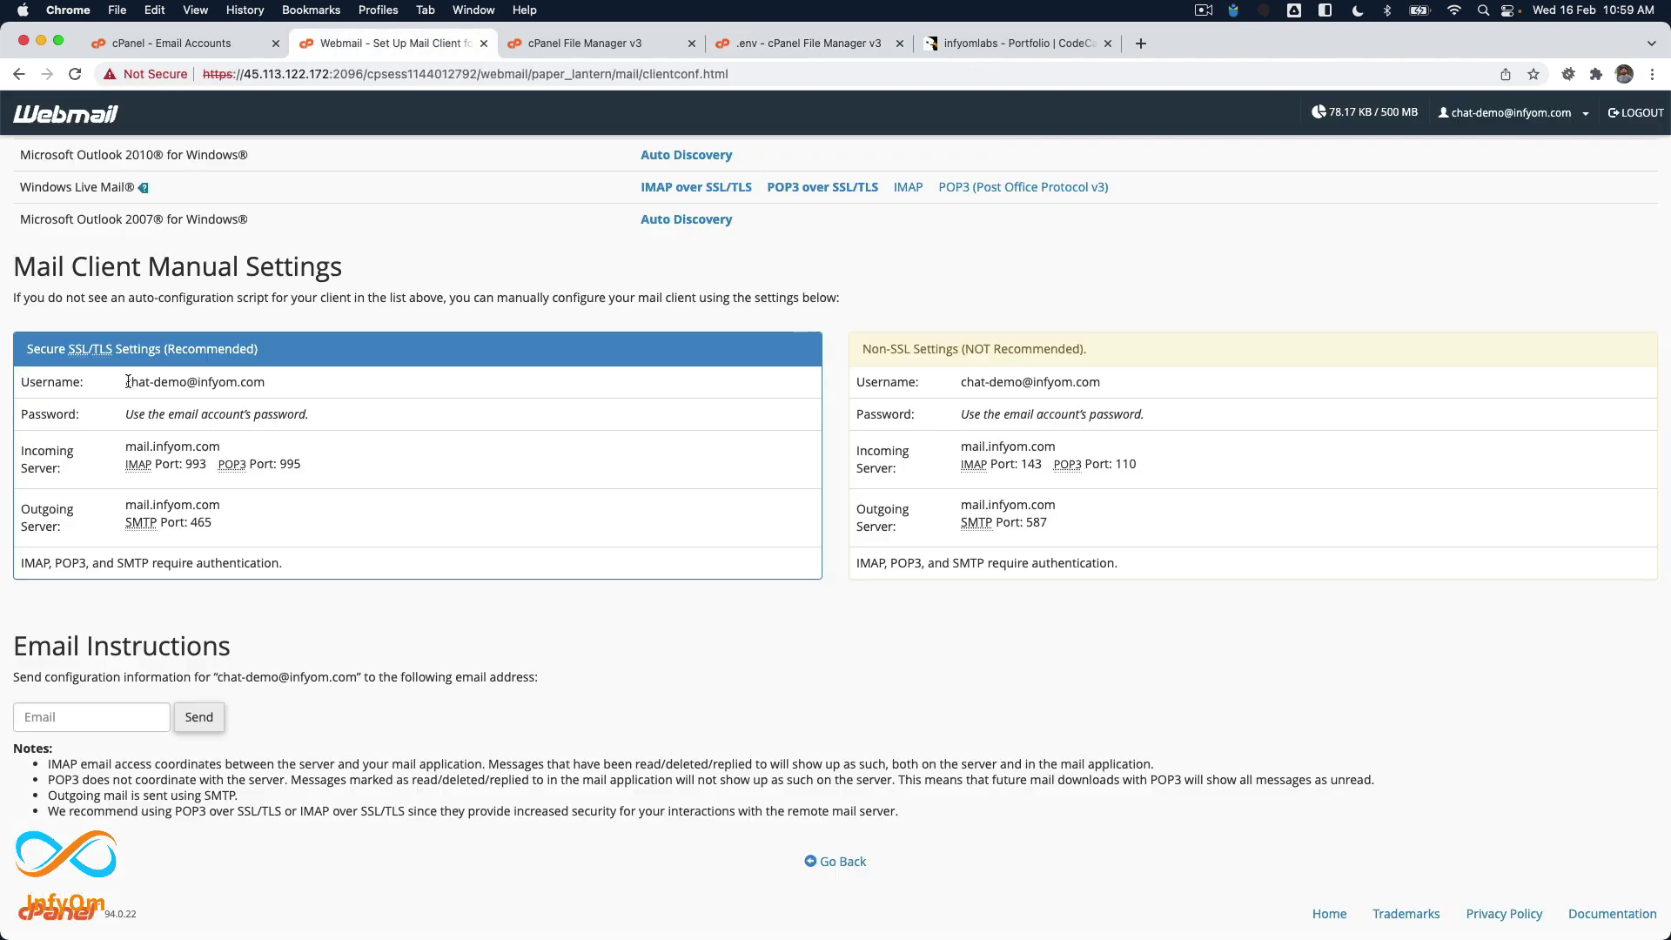
left_click_drag(128, 381, 277, 385)
key("super+c")
left_click(796, 45)
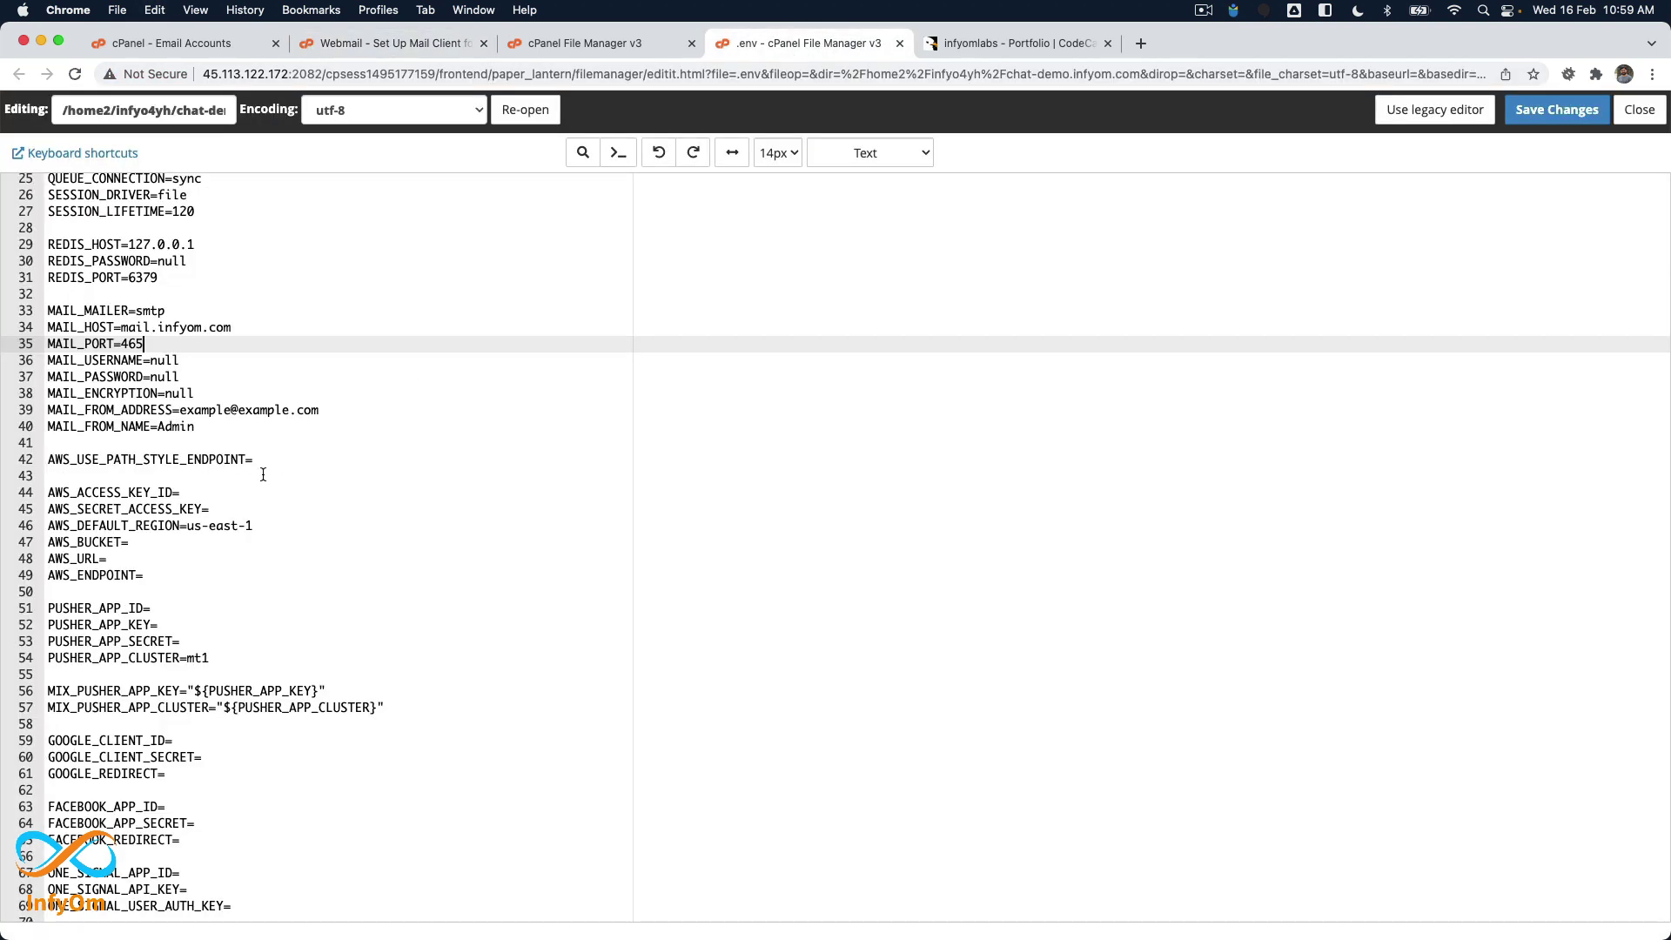
double_click(162, 360)
key("super+v")
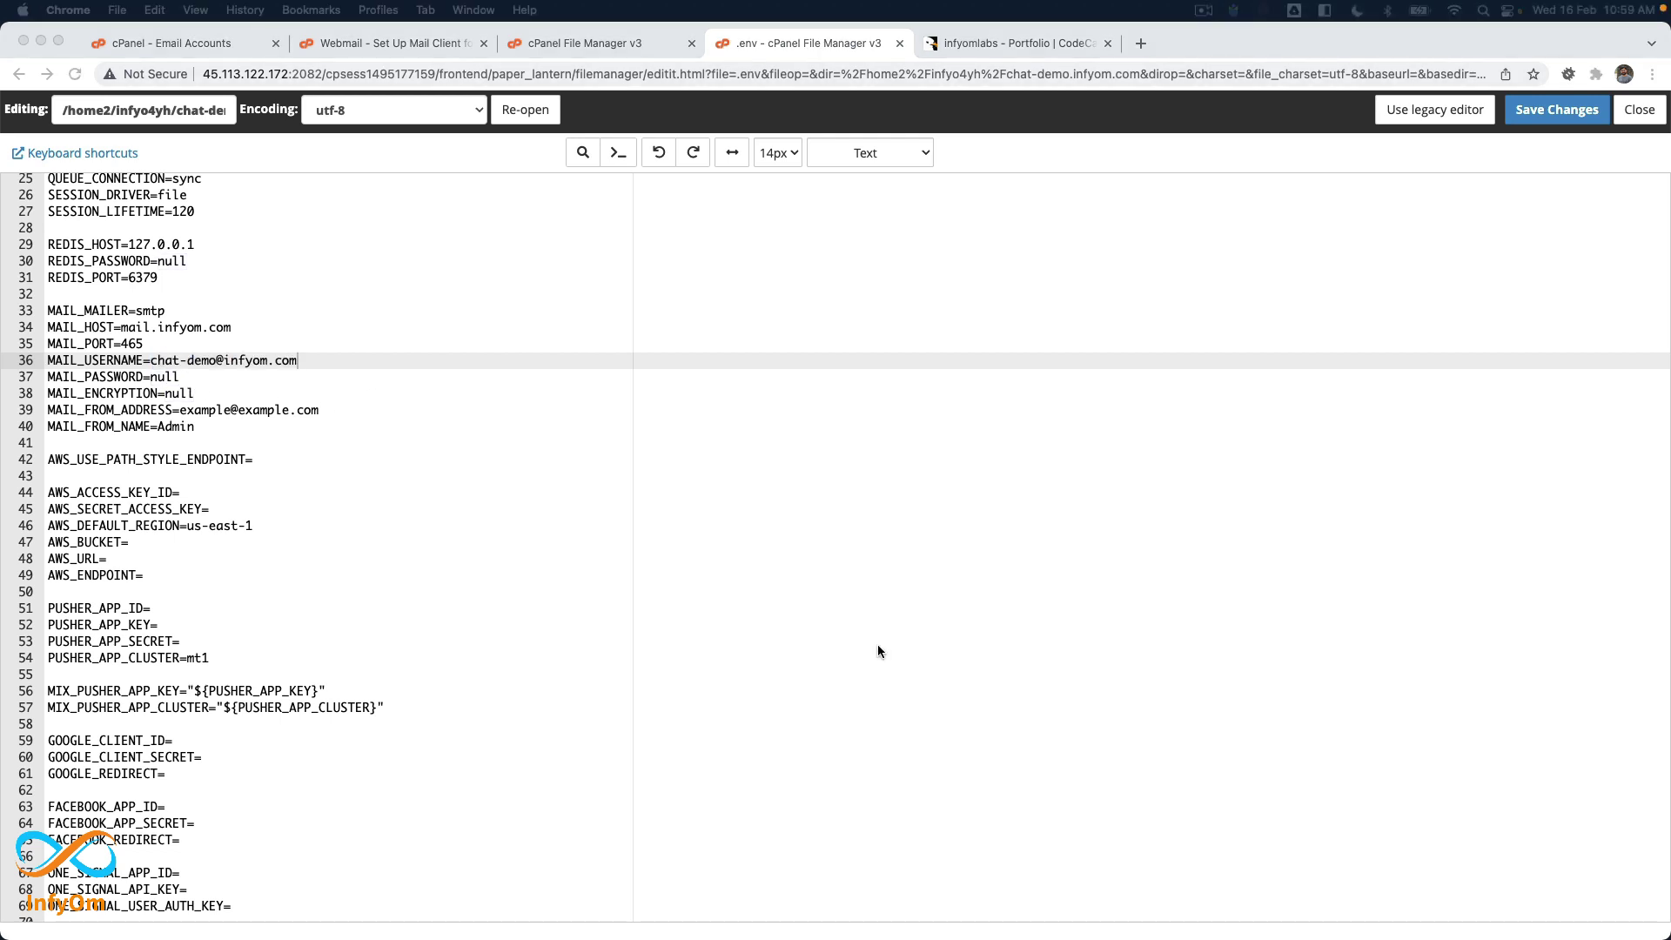
Set MAIL_PASSWORD to the copied generated password, wrapped in quotes
double_click(163, 377)
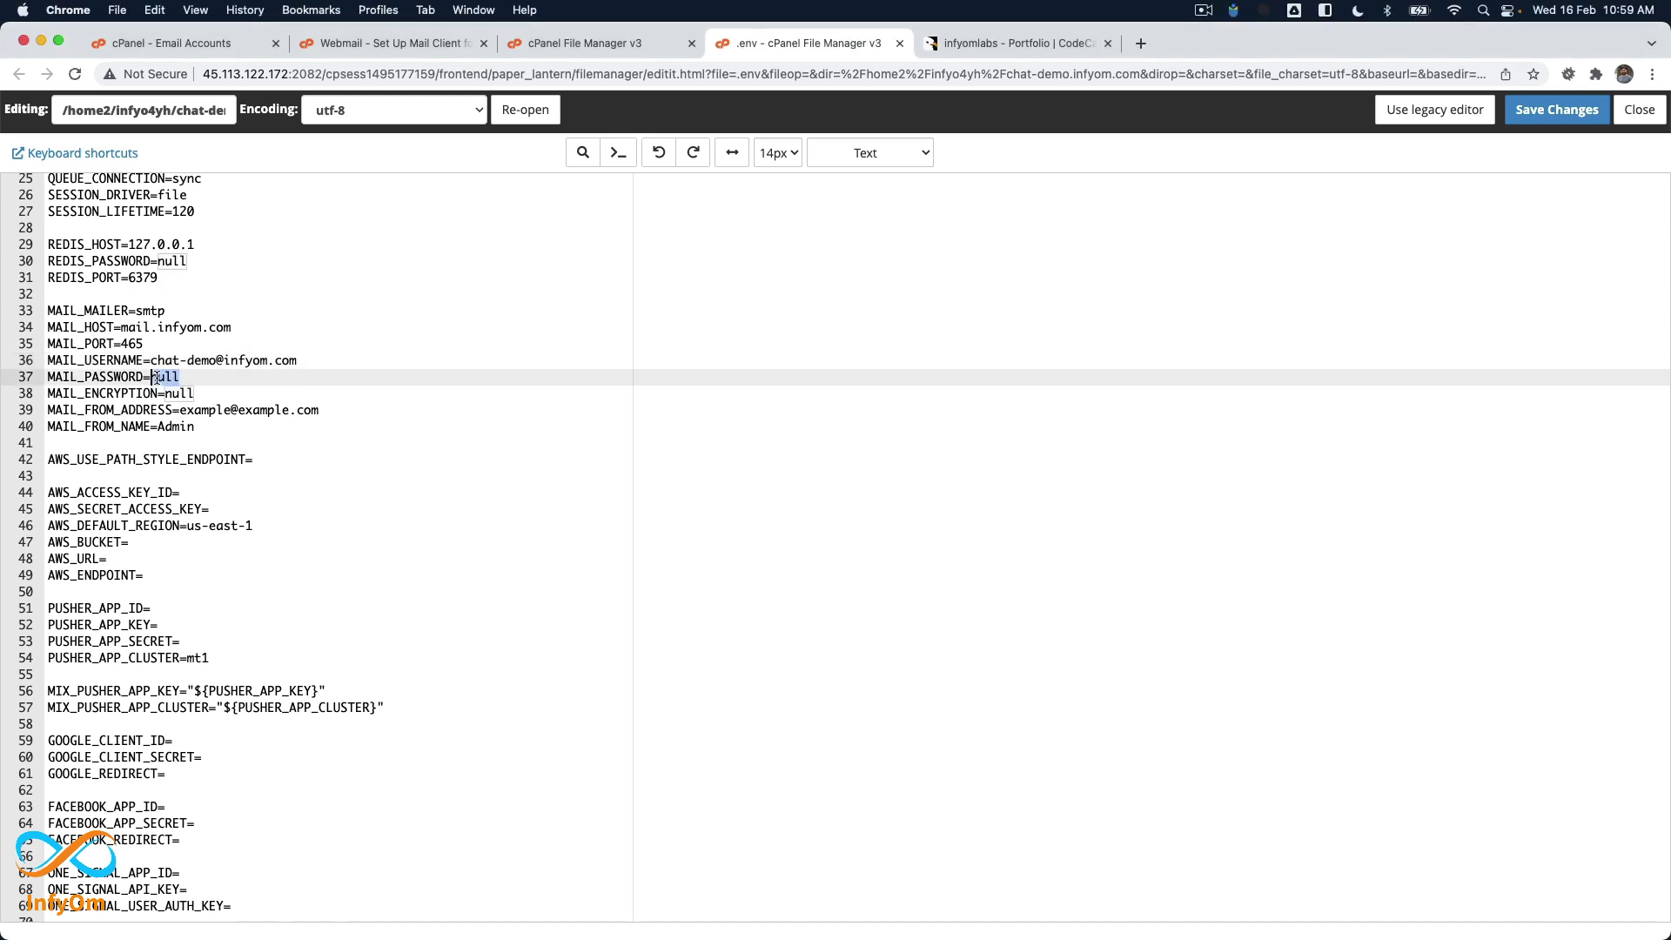
key("BackSpace")
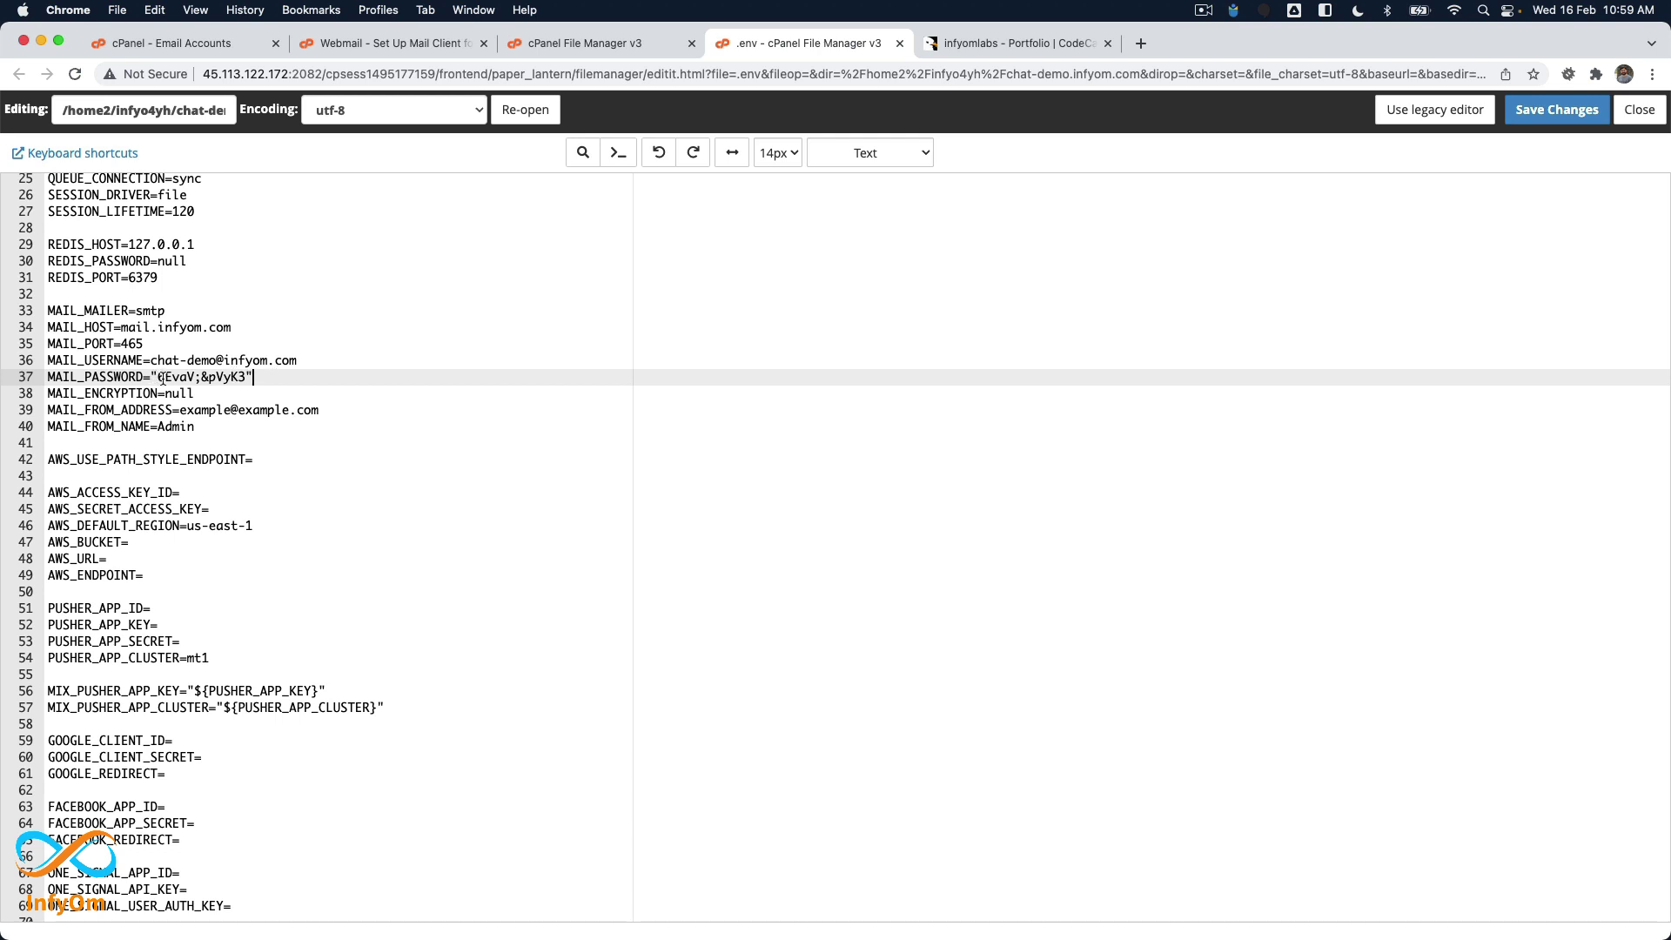
left_click(156, 376)
left_click(252, 376)
Set MAIL_ENCRYPTION to ssl
double_click(177, 393)
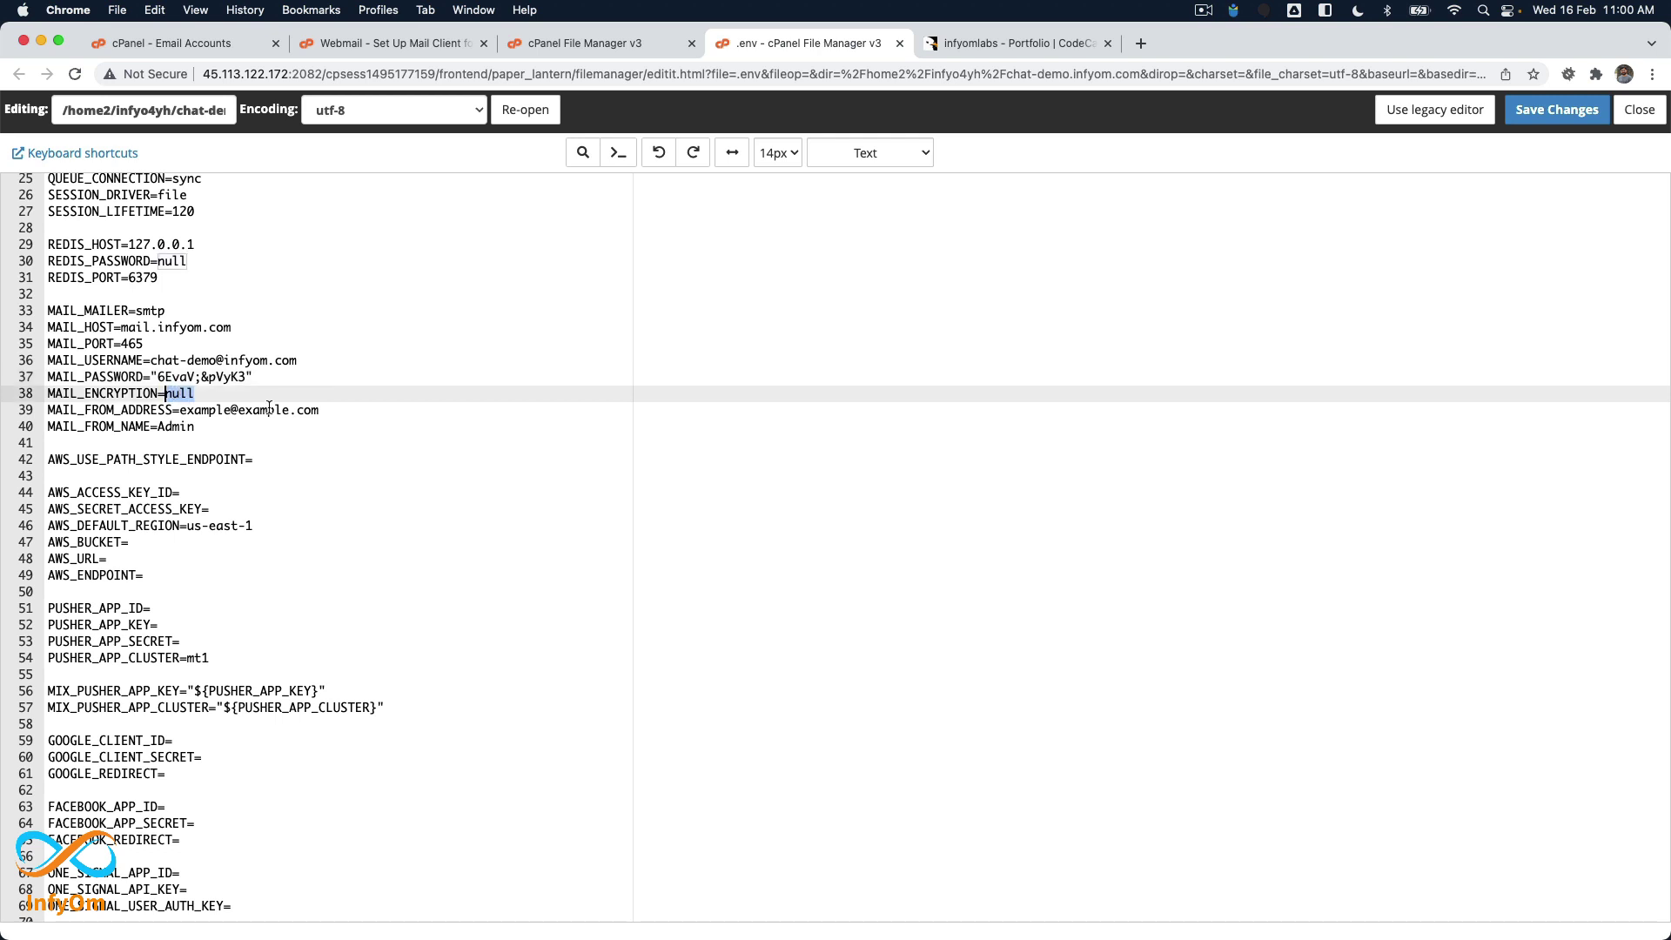
type("ssl.")
key("BackSpace")
left_click(385, 48)
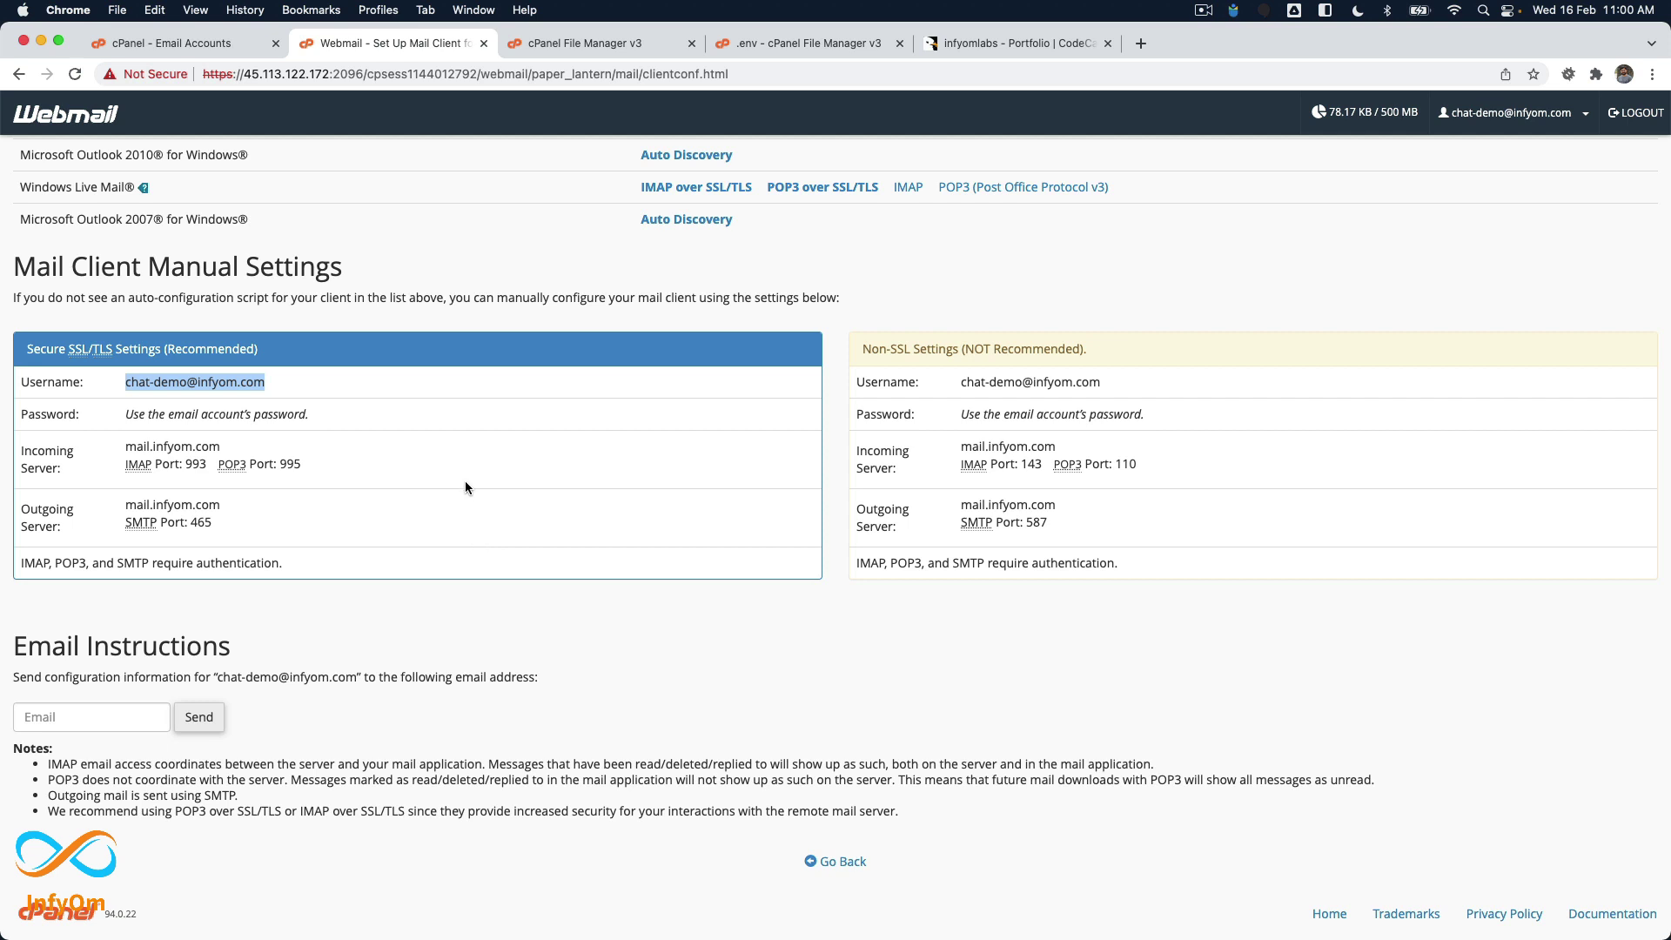
left_click(779, 44)
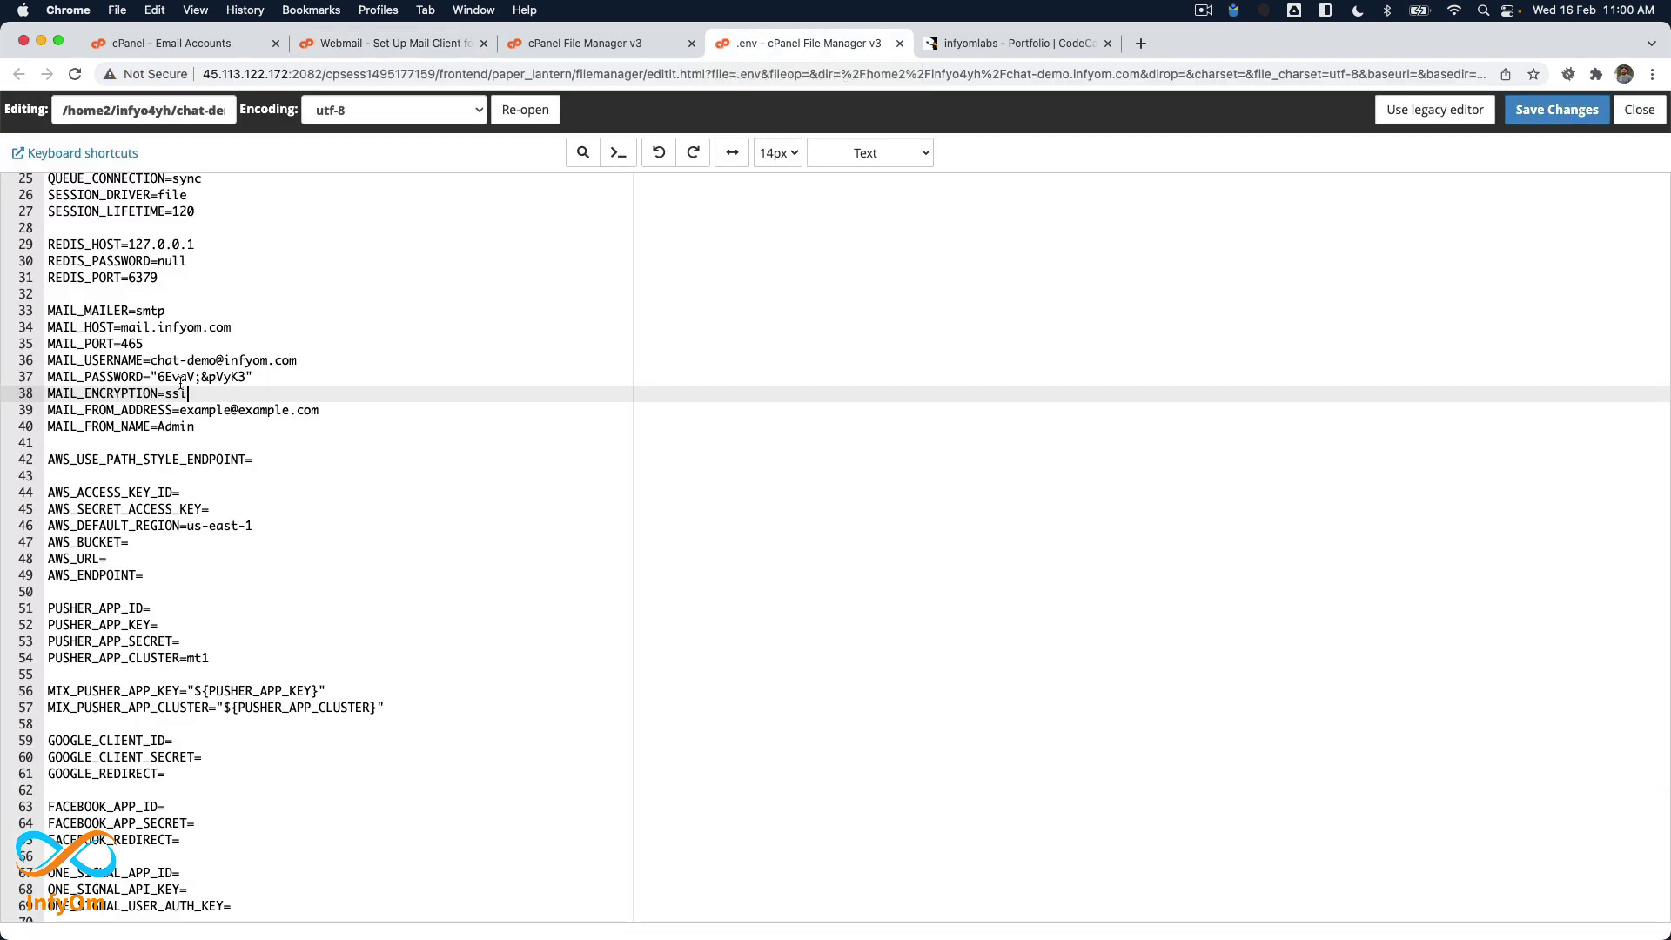
Make the mailbox address MAIL_FROM_ADDRESS and change MAIL_FROM_NAME from Admin to "Chat Demo"
left_click_drag(148, 360, 340, 357)
key("cmd+c")
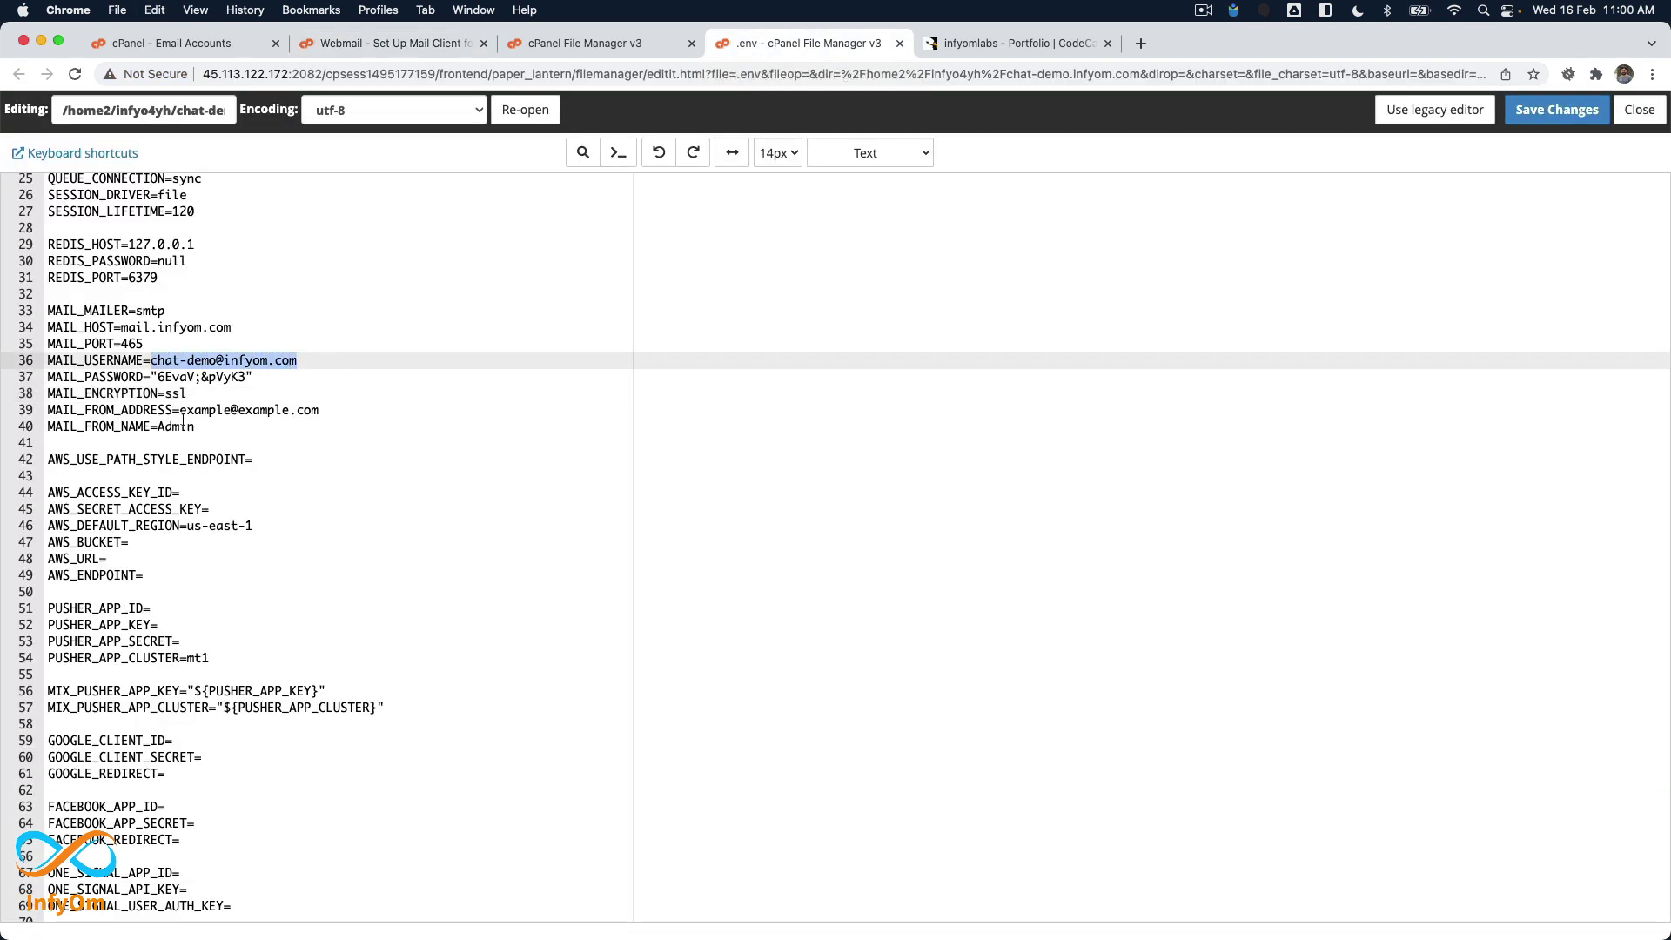
left_click_drag(181, 413, 376, 410)
key("cmd+v")
double_click(171, 426)
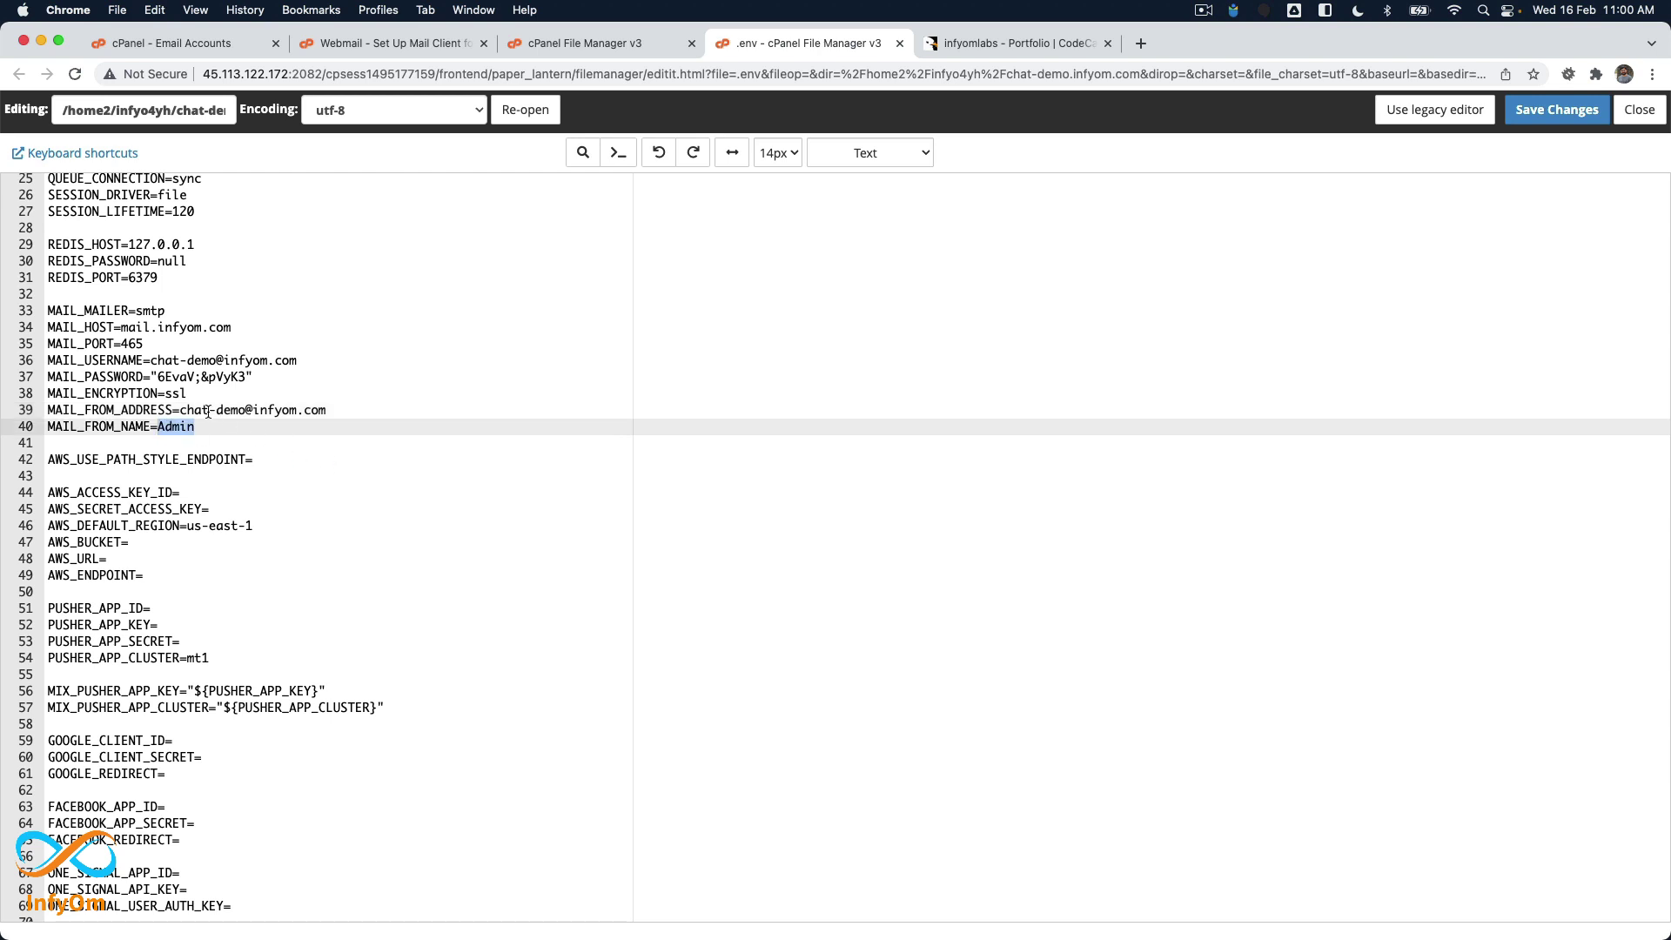
key("BackSpace")
type("\"Chat Demo")
Review the edited MAIL_ block on lines 33–40 and save the .env changes
left_click_drag(257, 432, 102, 300)
left_click(300, 359)
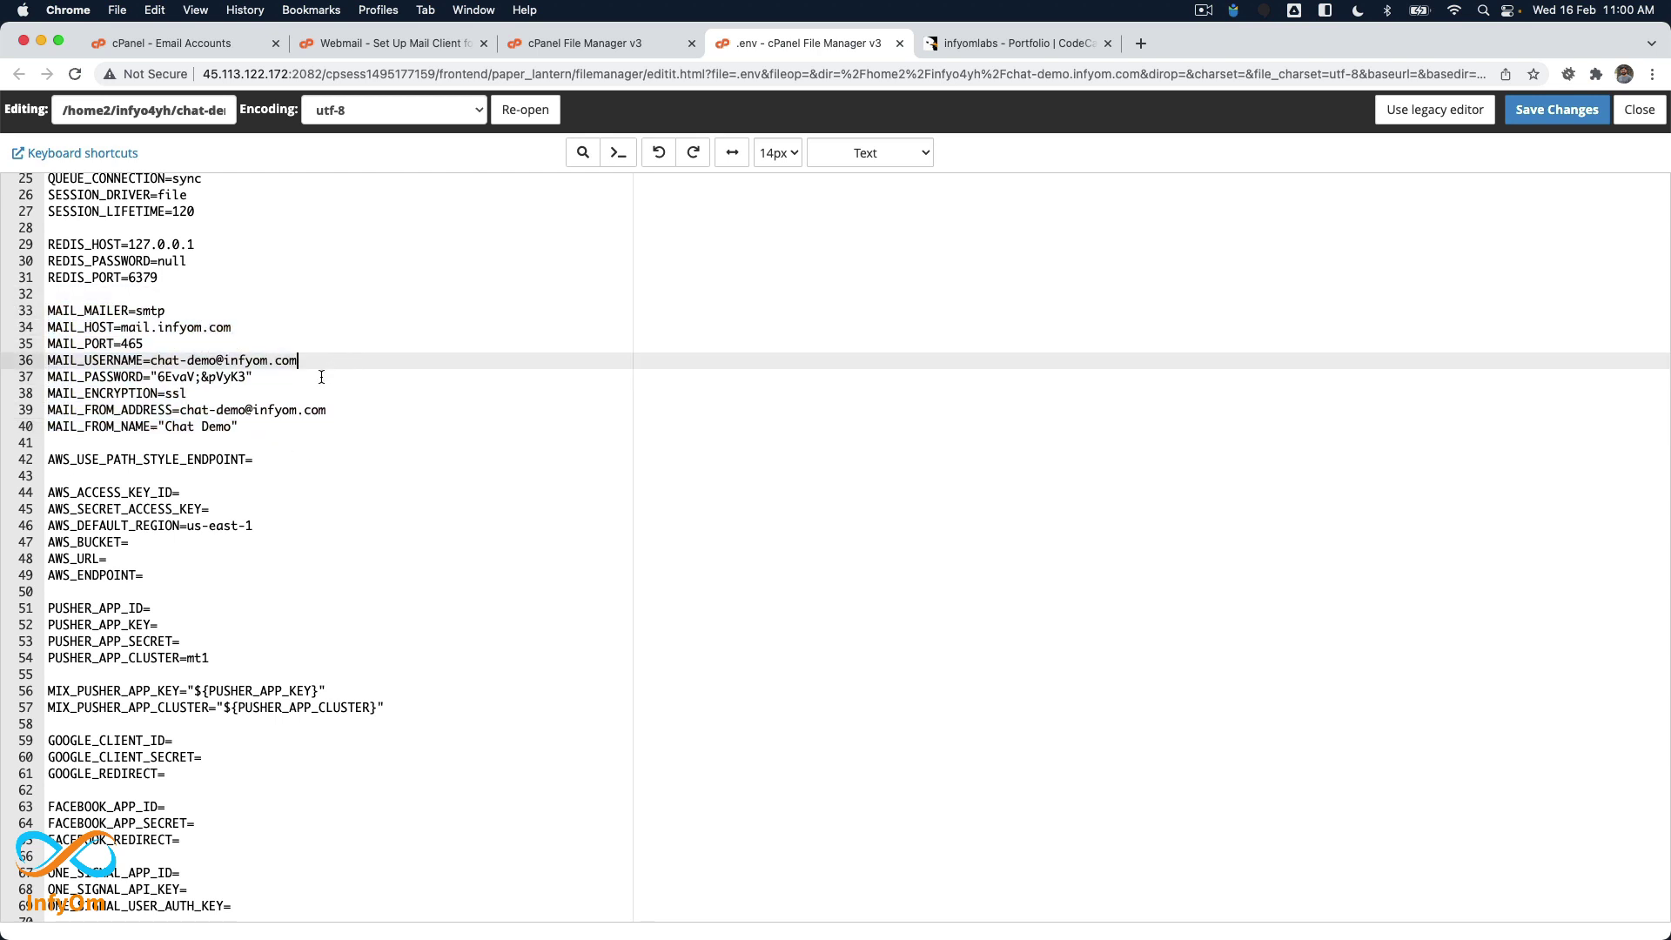
left_click_drag(262, 376, 299, 360)
left_click(329, 376)
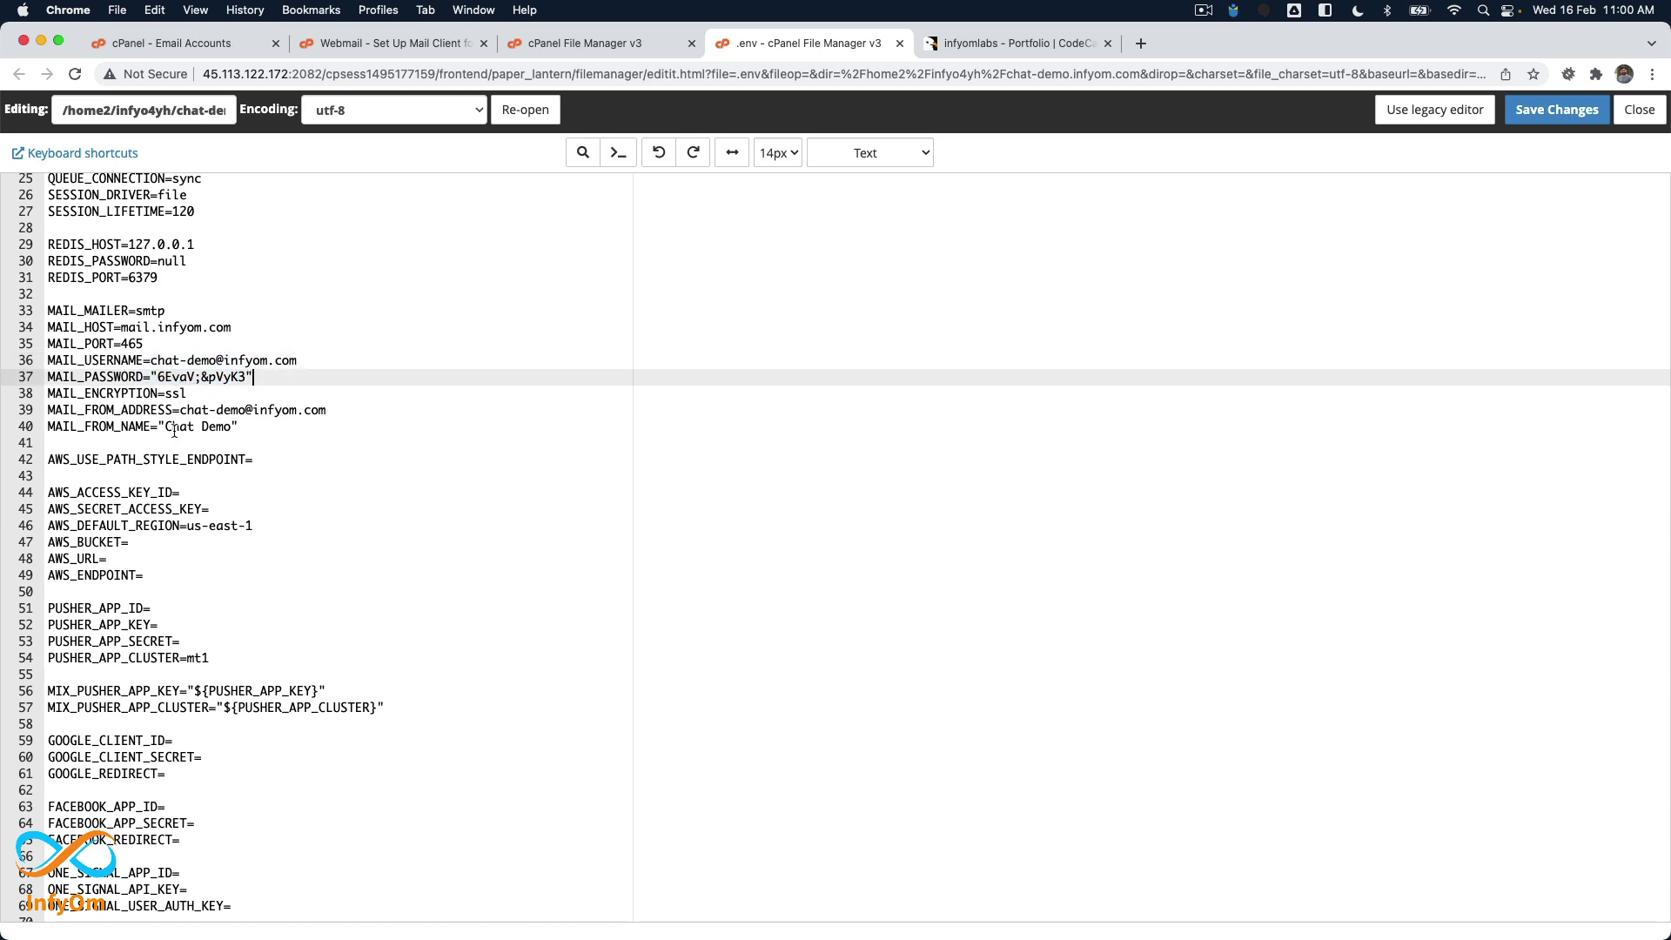
left_click_drag(258, 431, 13, 306)
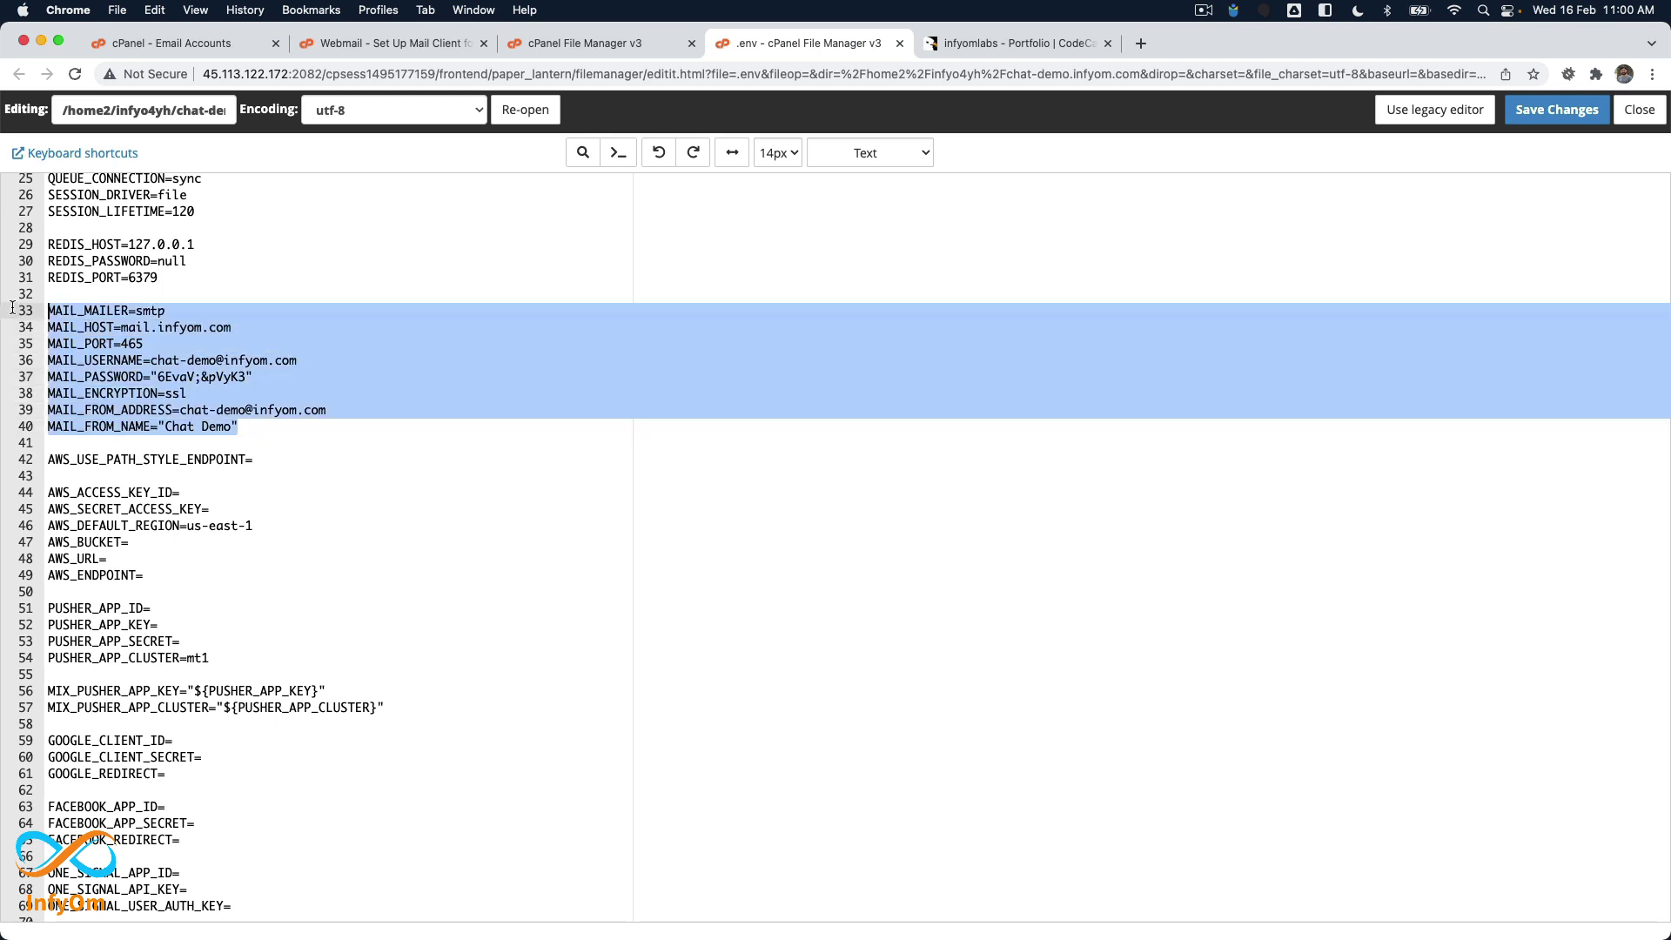
left_click(330, 340)
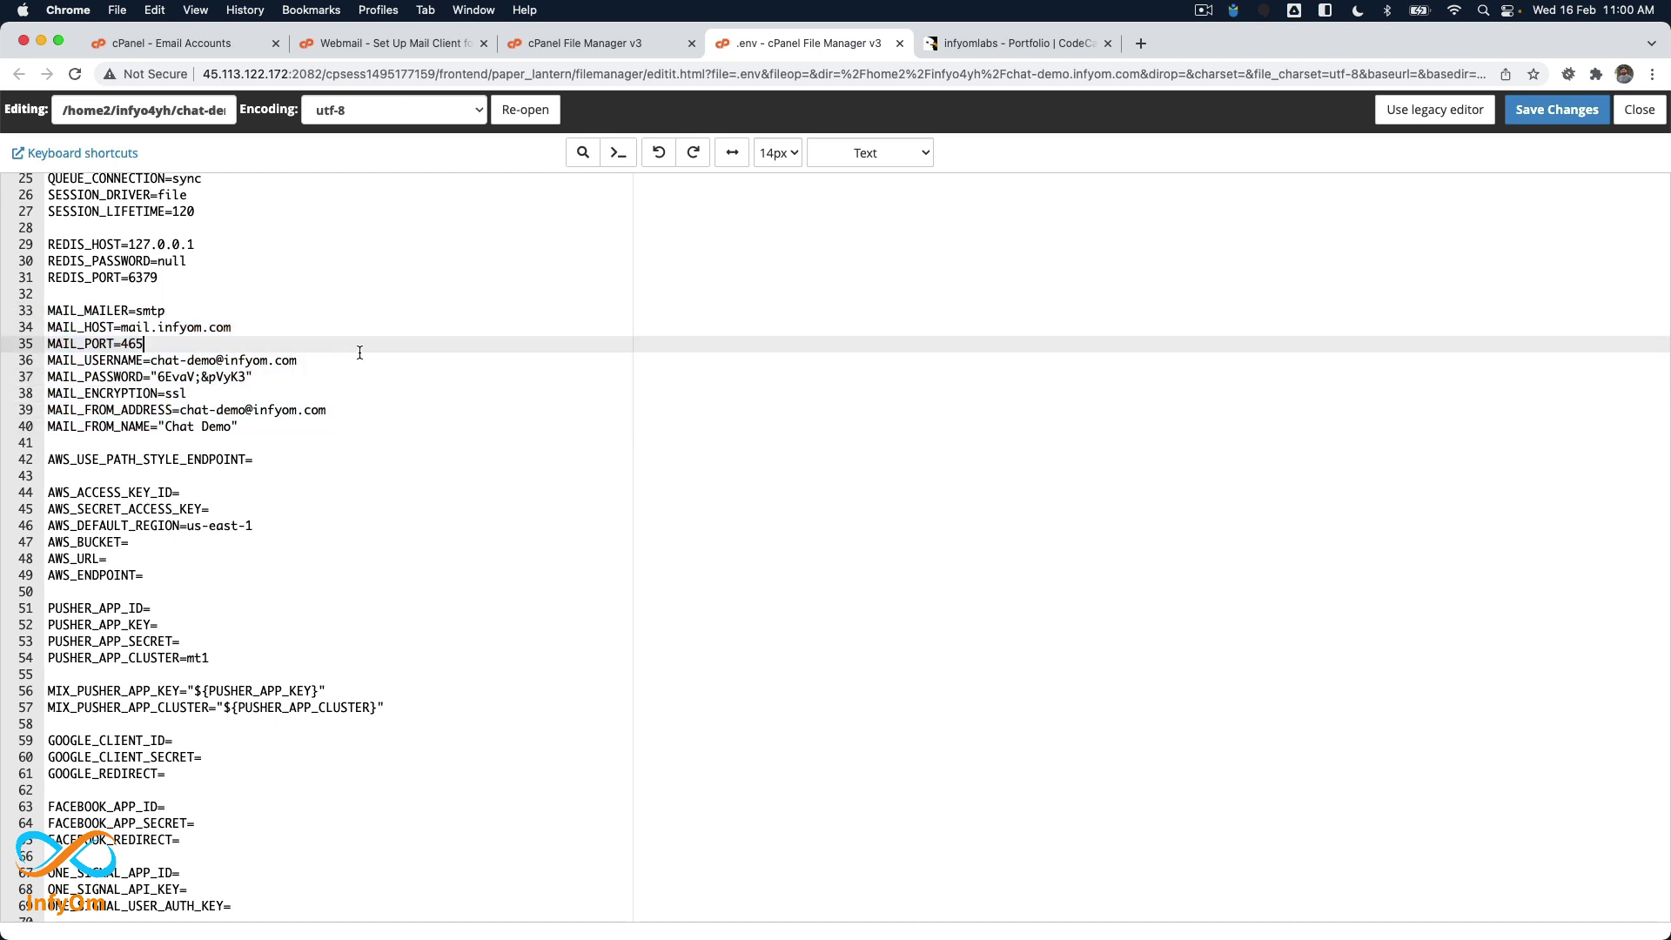
left_click(1564, 120)
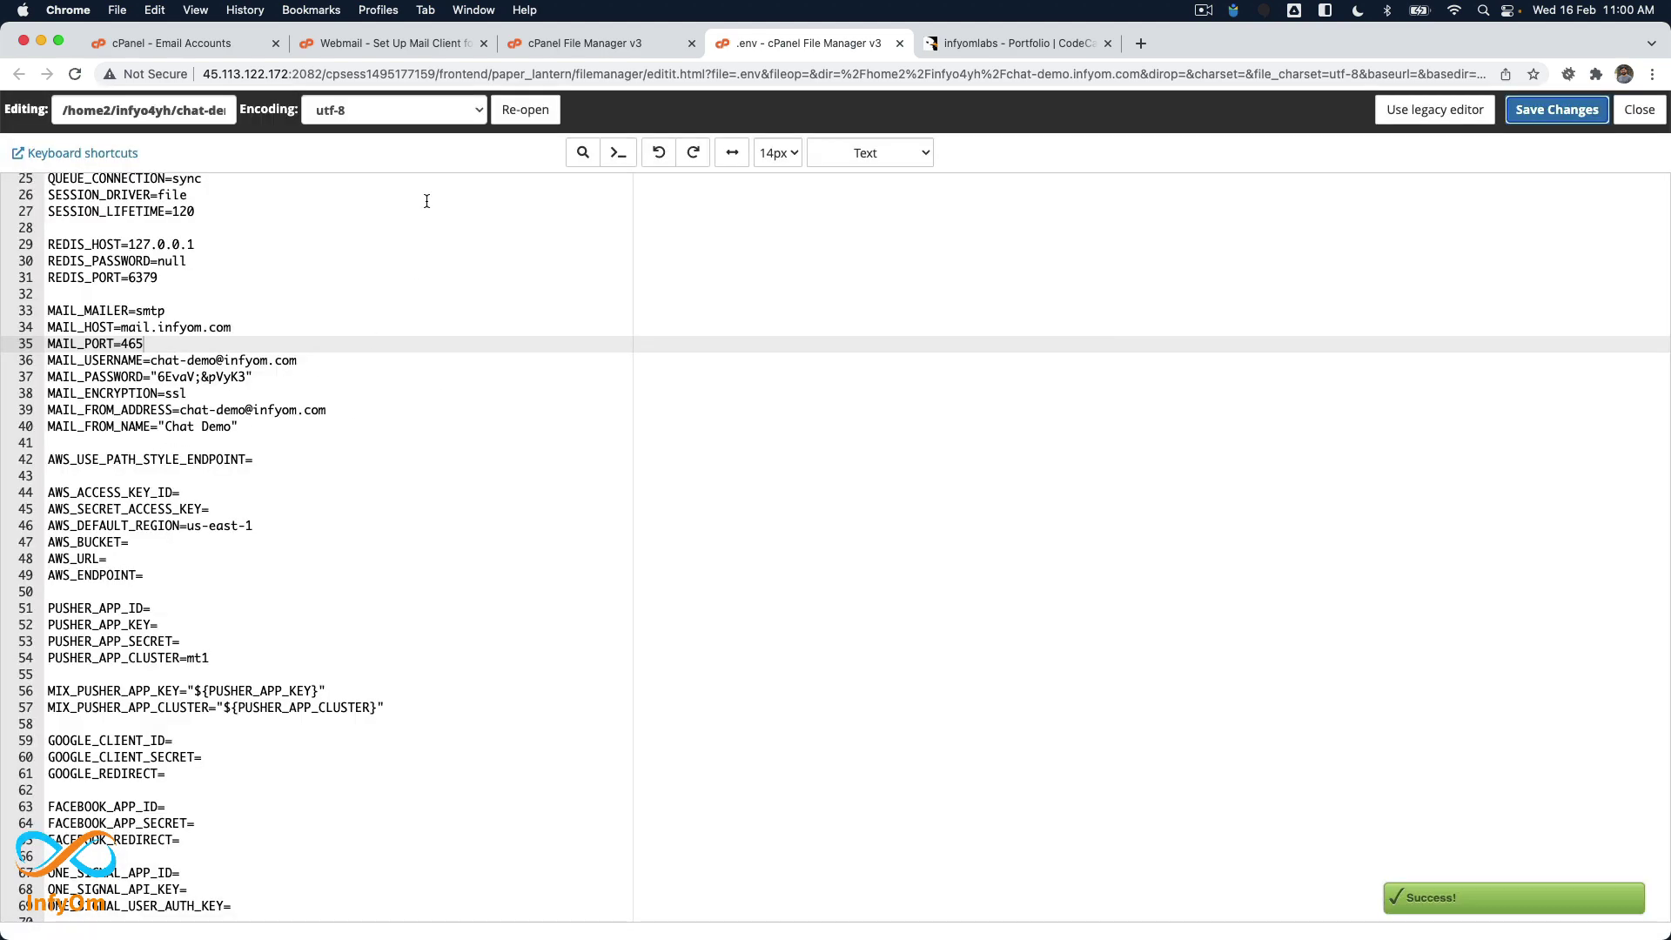
left_click(410, 45)
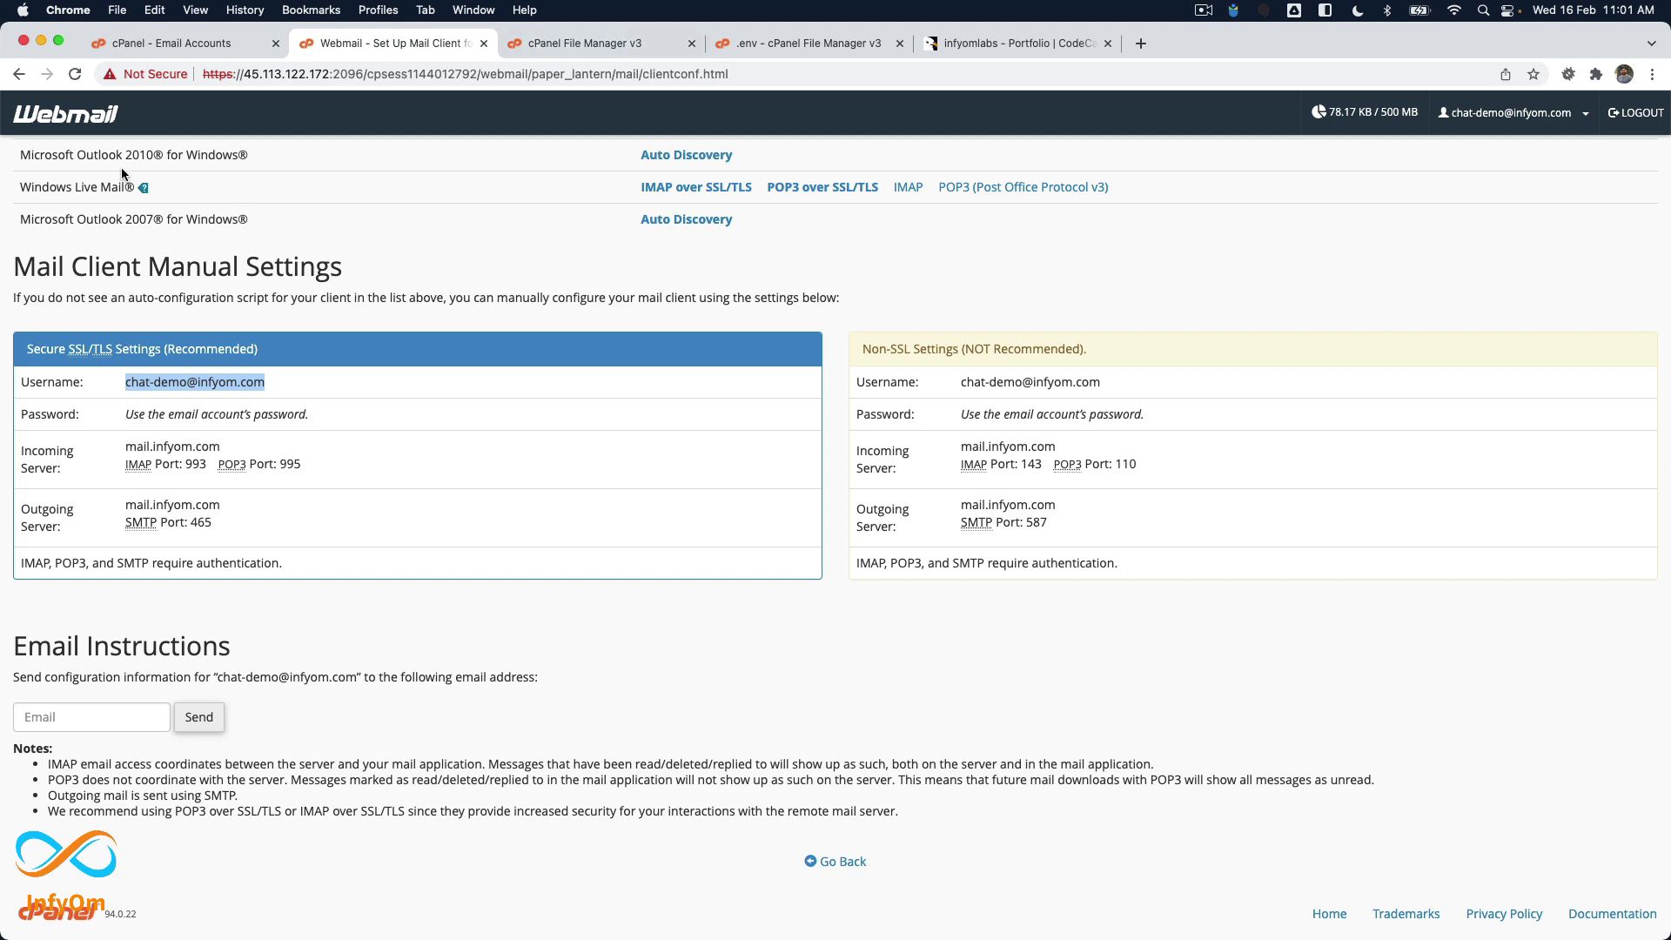
Scroll back to the top of the Set Up Mail Client page
scroll(411, 212, "up", 5)
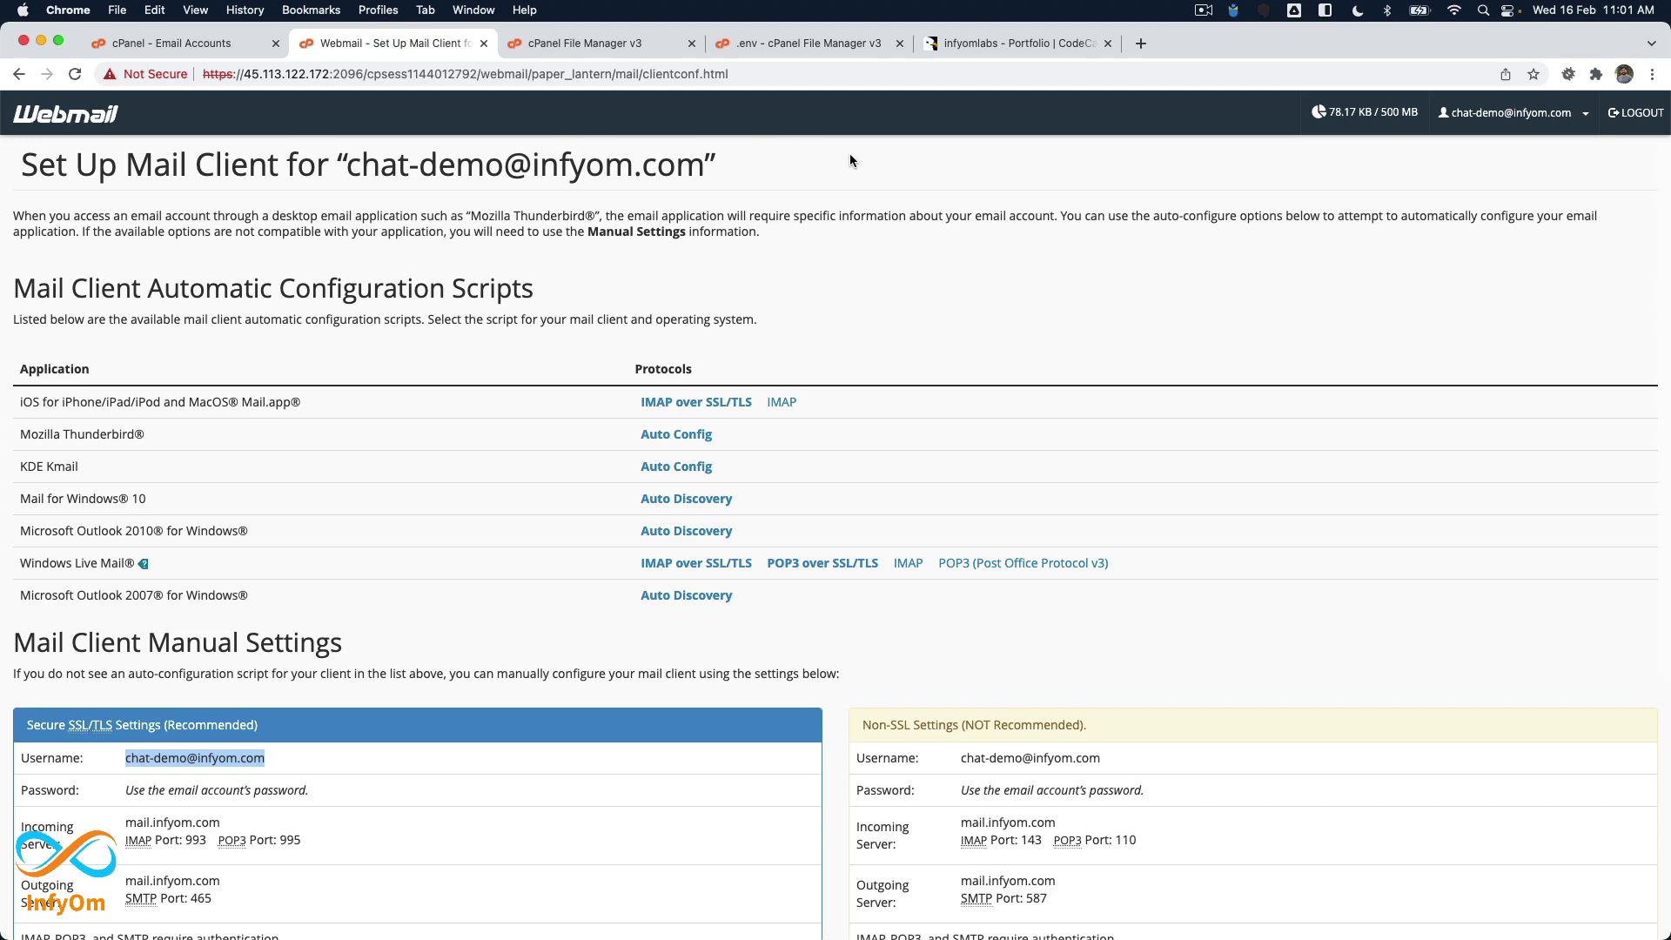
Open the infyomlabs CodeCanyon profile and scroll past testimonials to the newsletter and 97 followers
left_click(1000, 43)
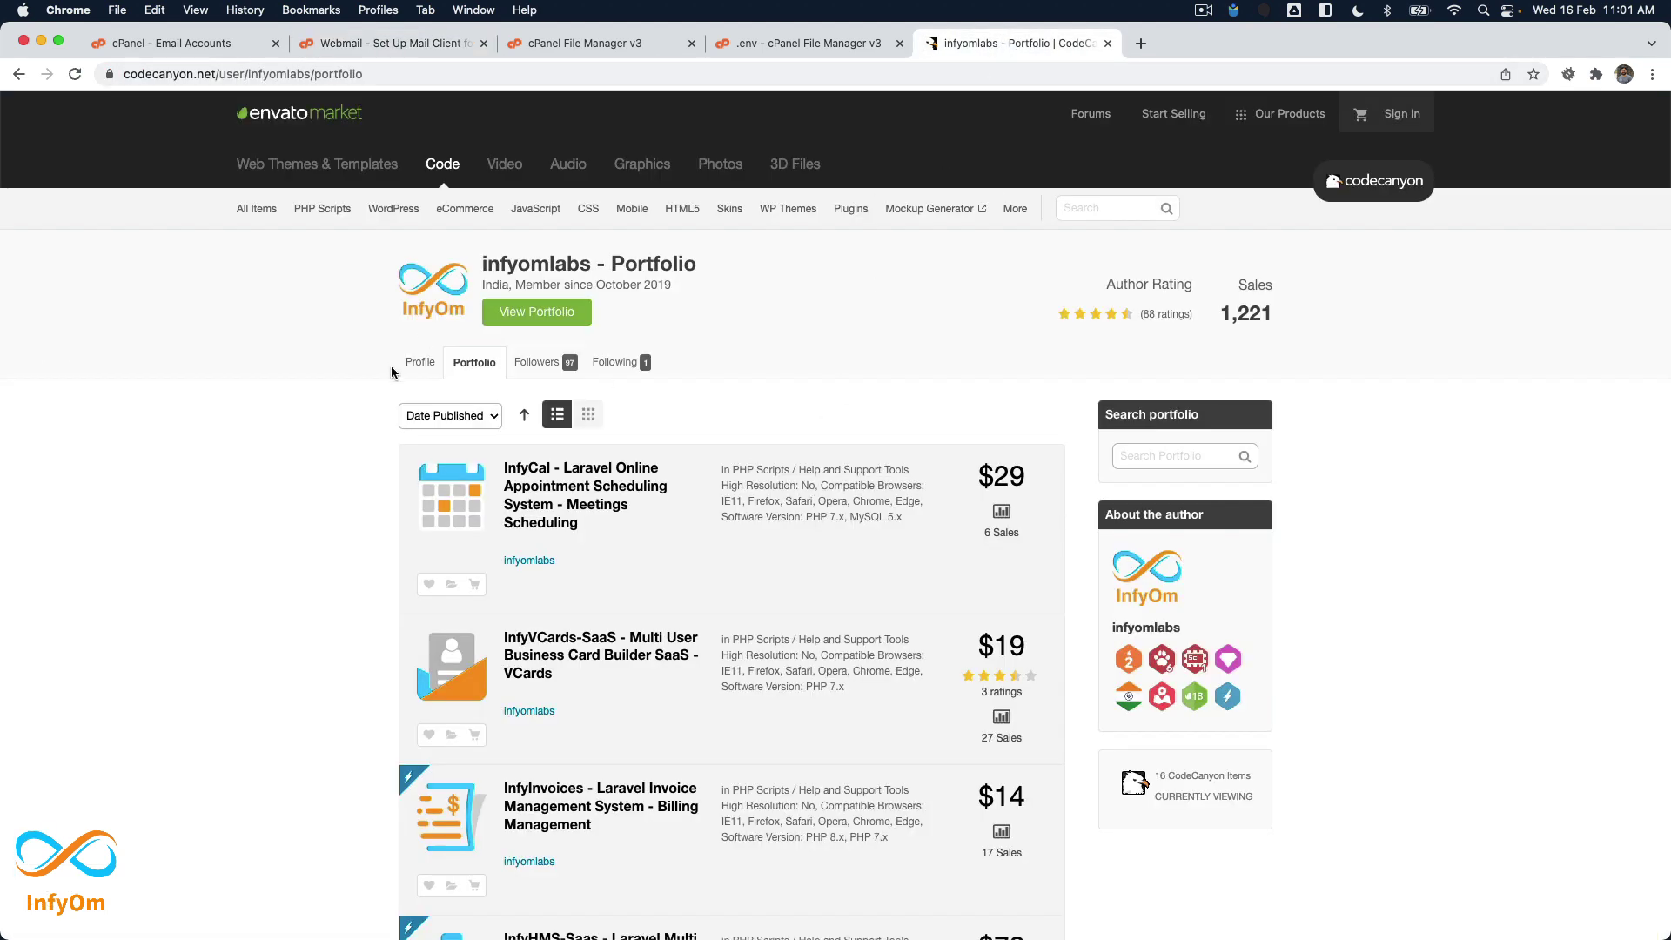
scroll(301, 541, "down", 8)
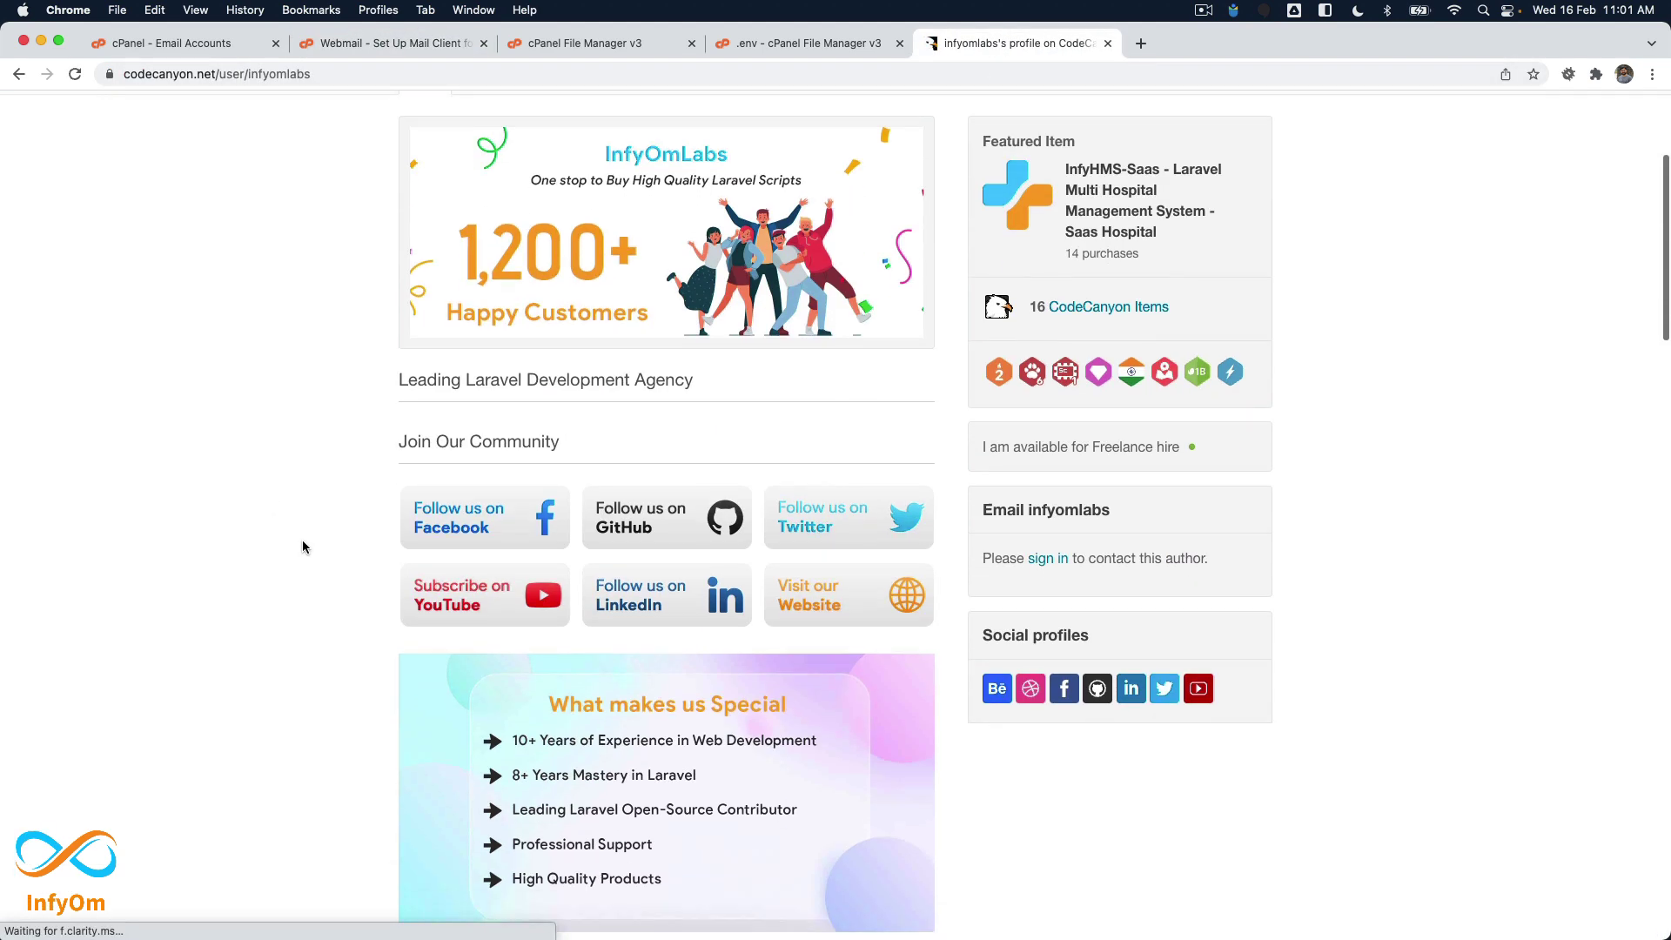
scroll(307, 548, "down", 15)
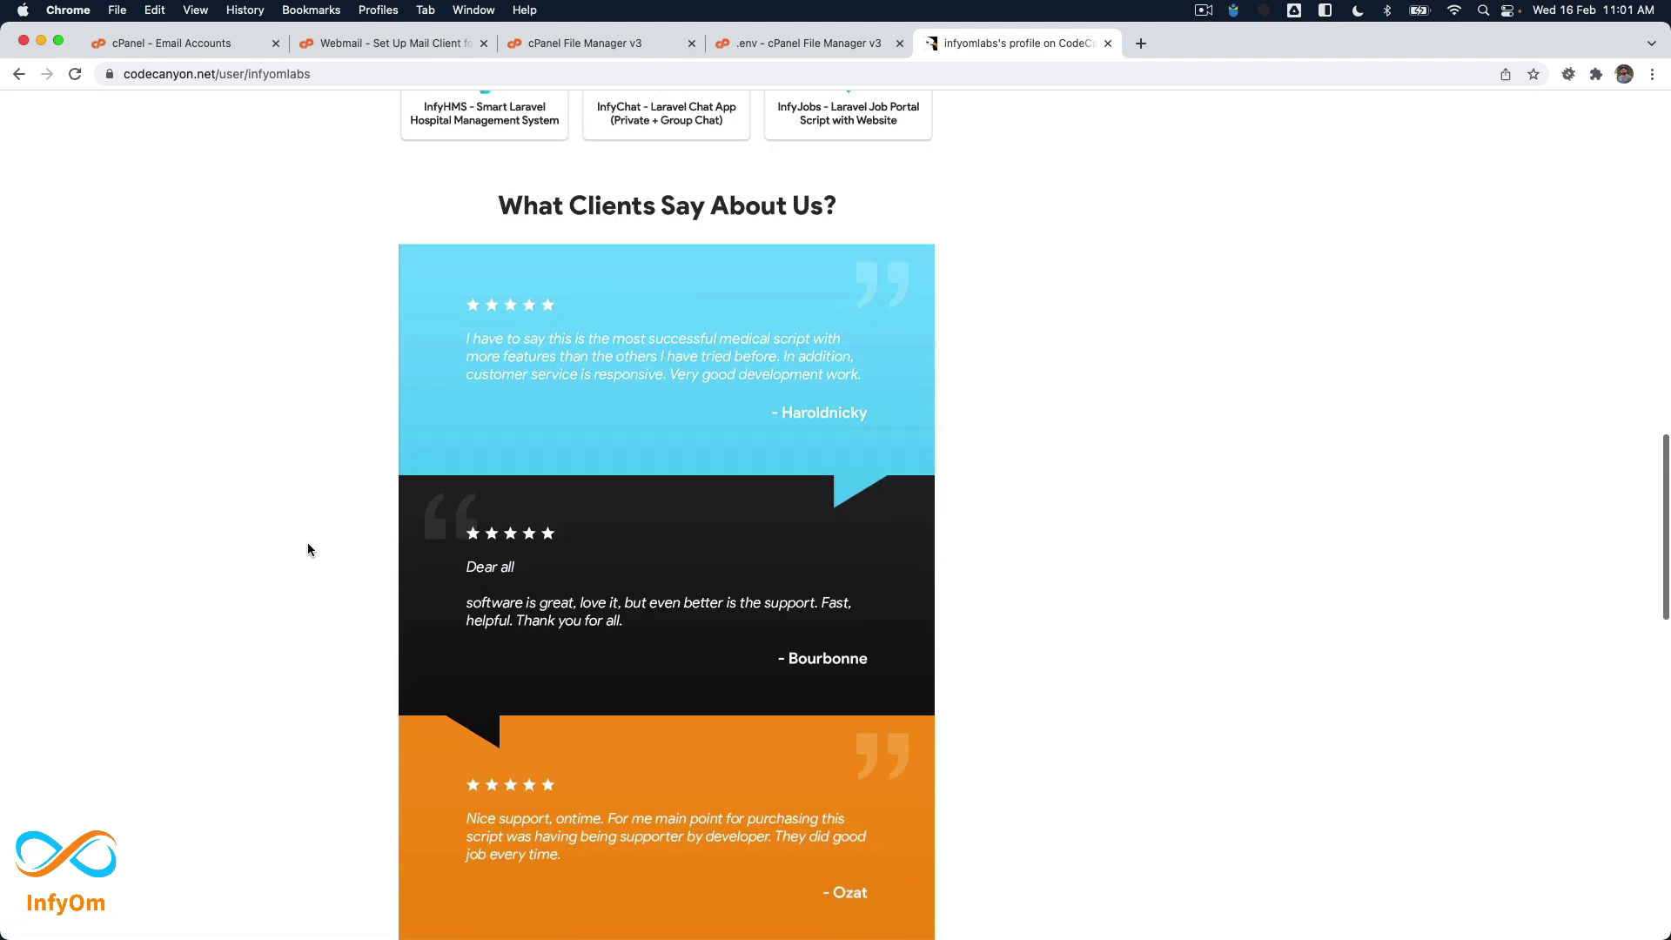
scroll(308, 549, "down", 2)
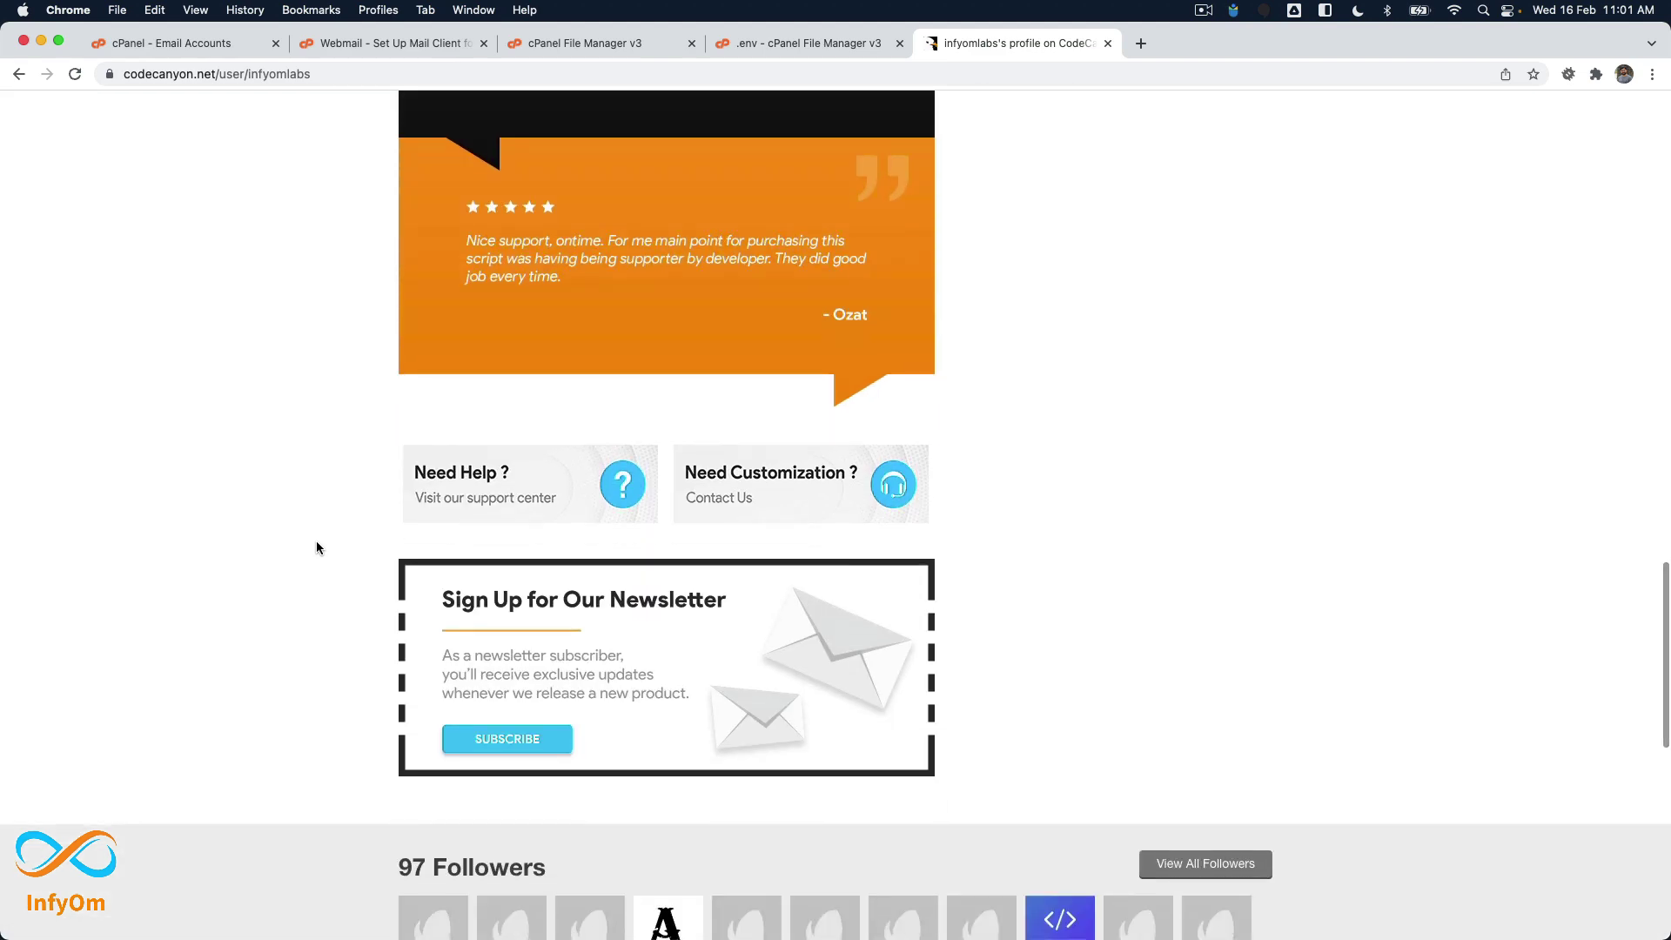
scroll(310, 514, "down", 2)
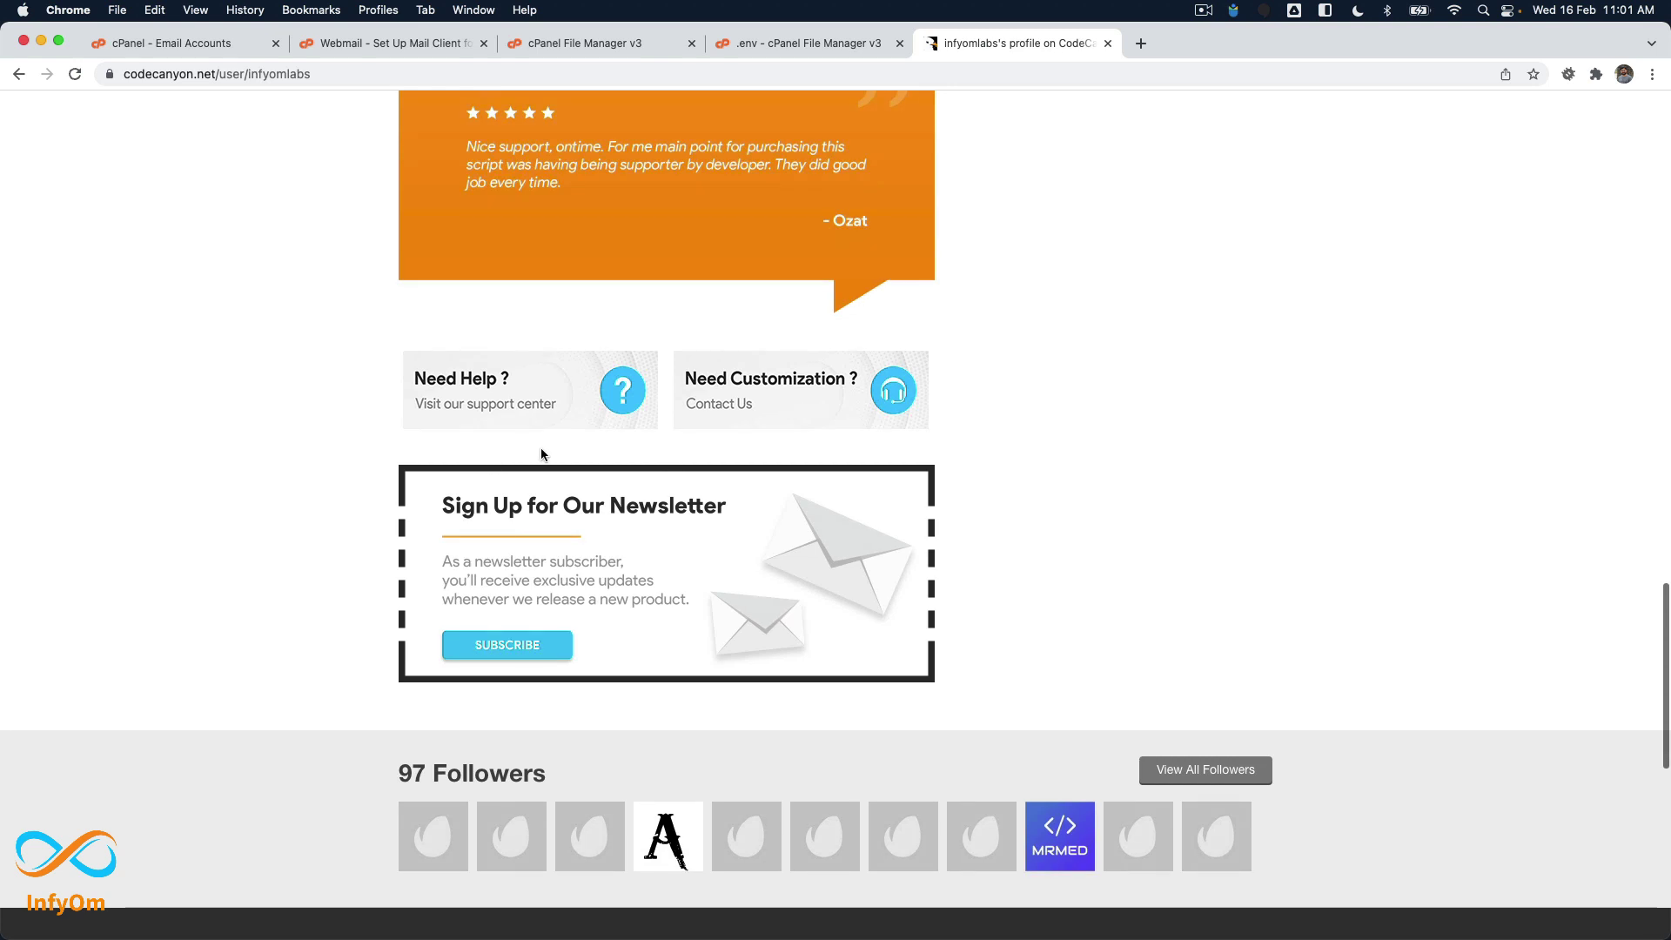